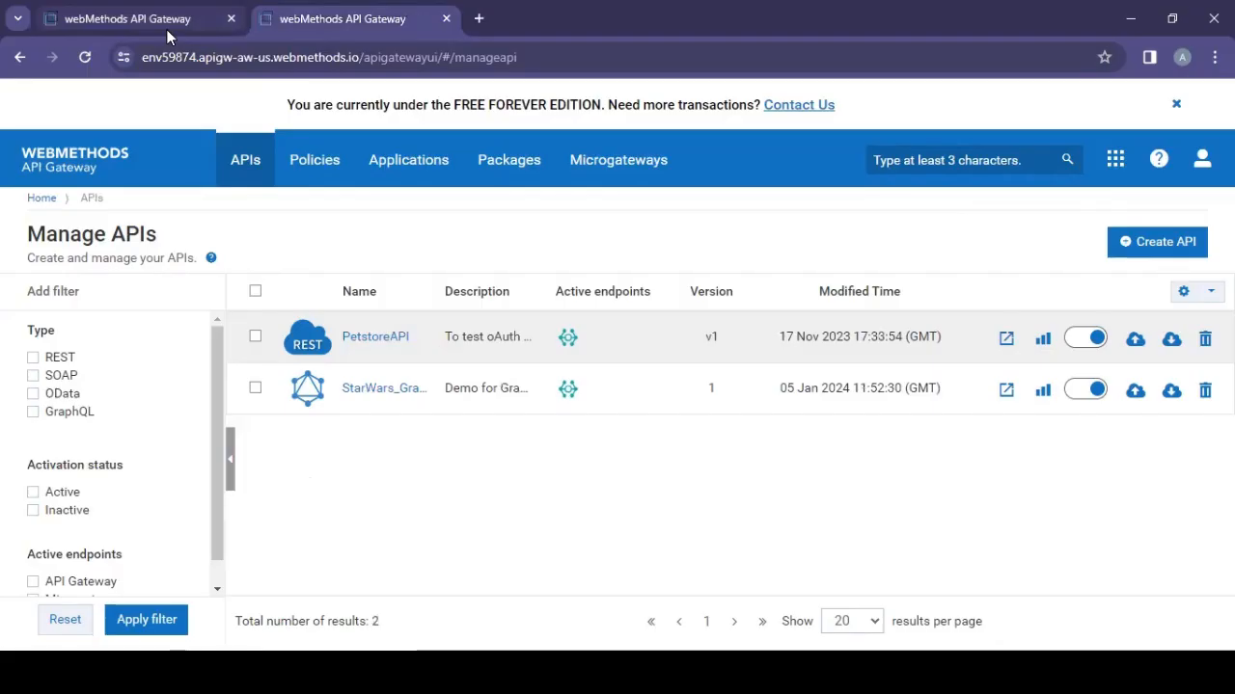
# Compare the API lists of both gateways, then begin a promotion stage named QA in the env263399 gateway.
pyautogui.click(166, 29)
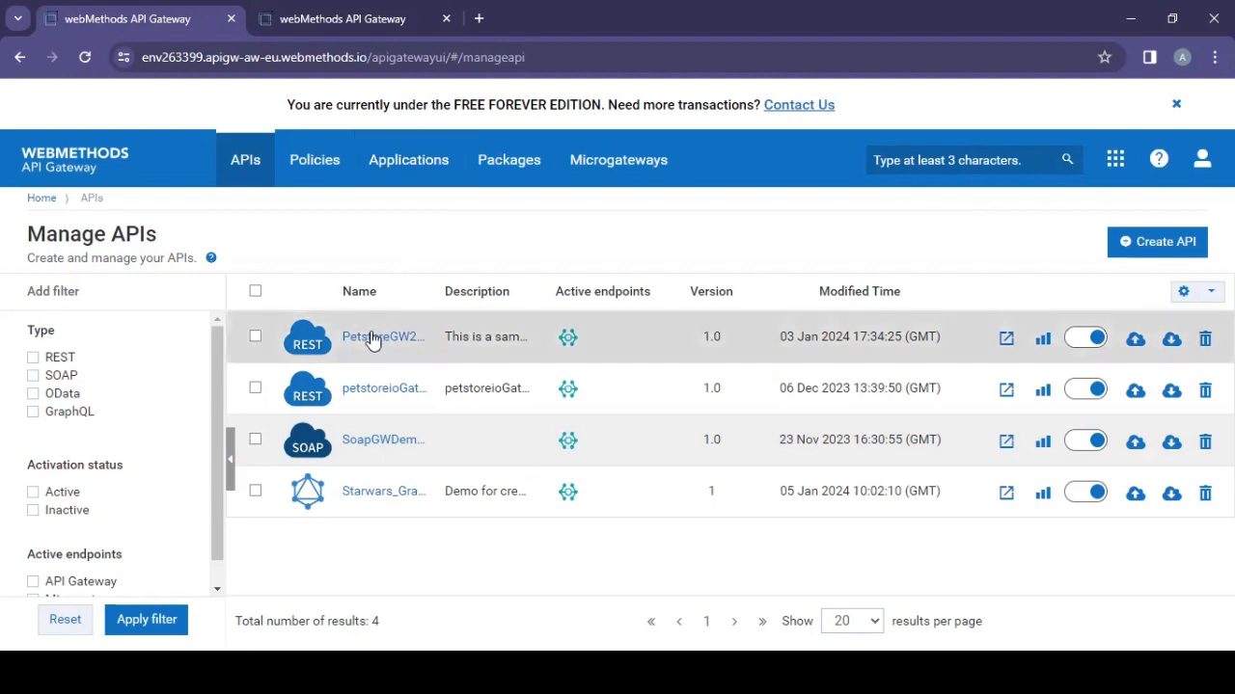
pyautogui.click(359, 35)
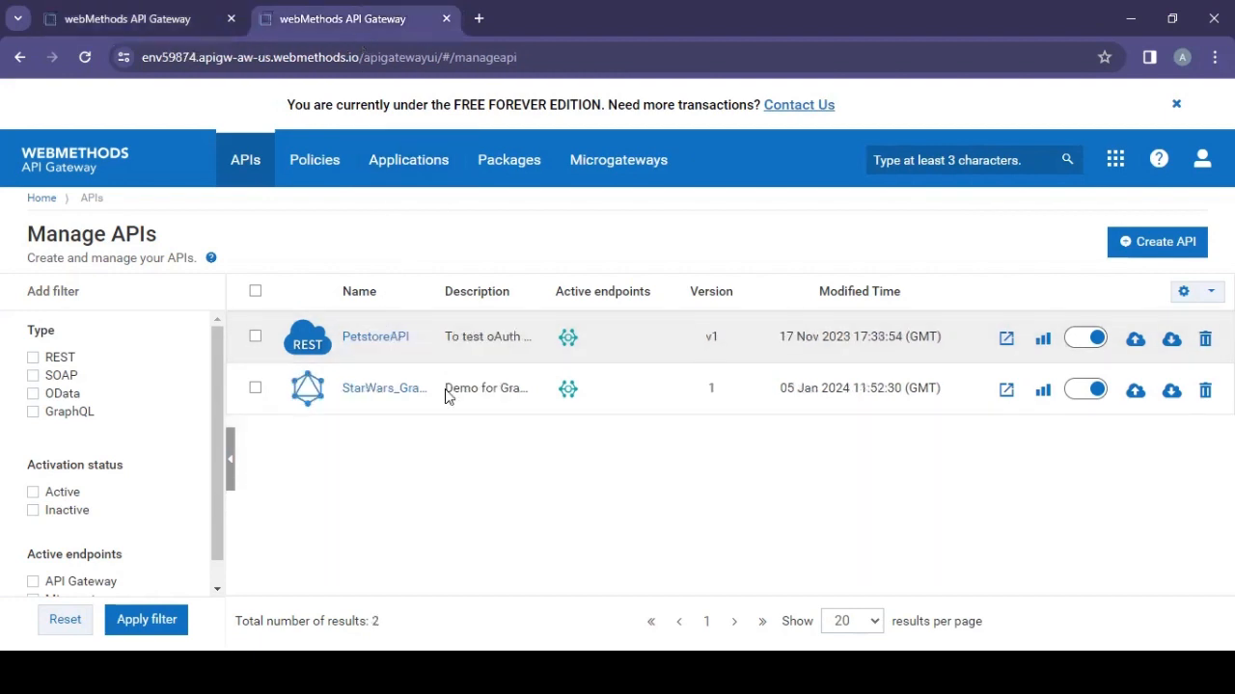
pyautogui.click(140, 12)
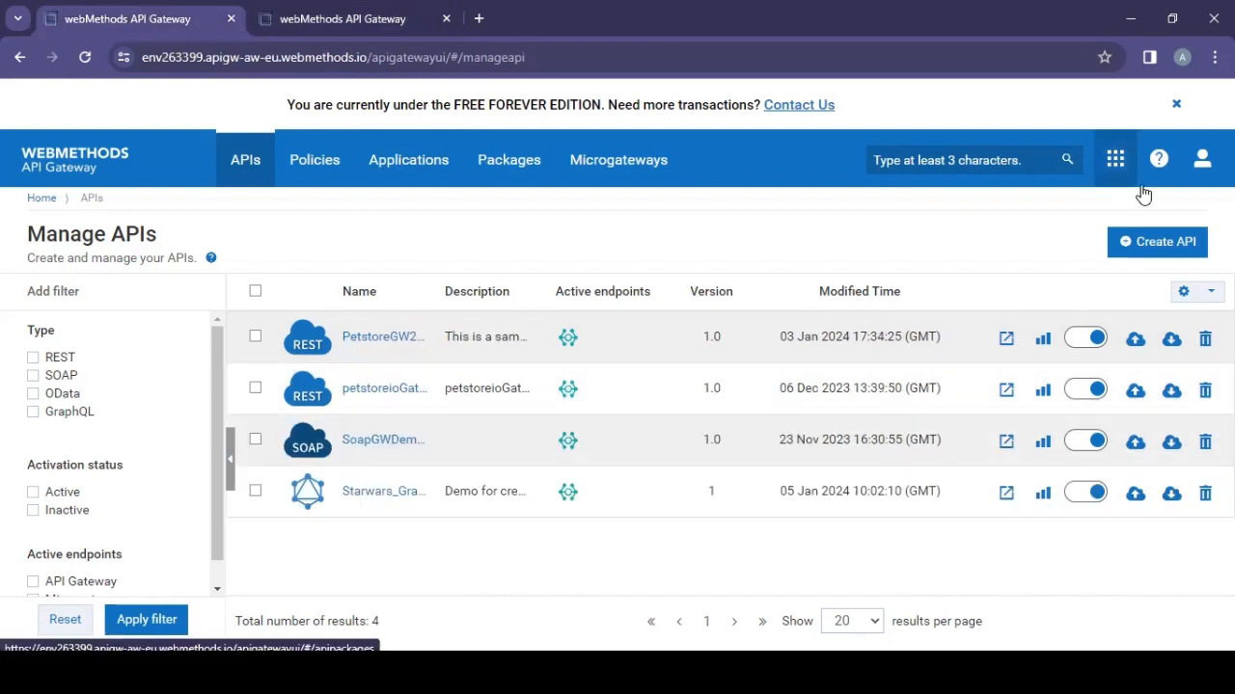
pyautogui.click(1199, 172)
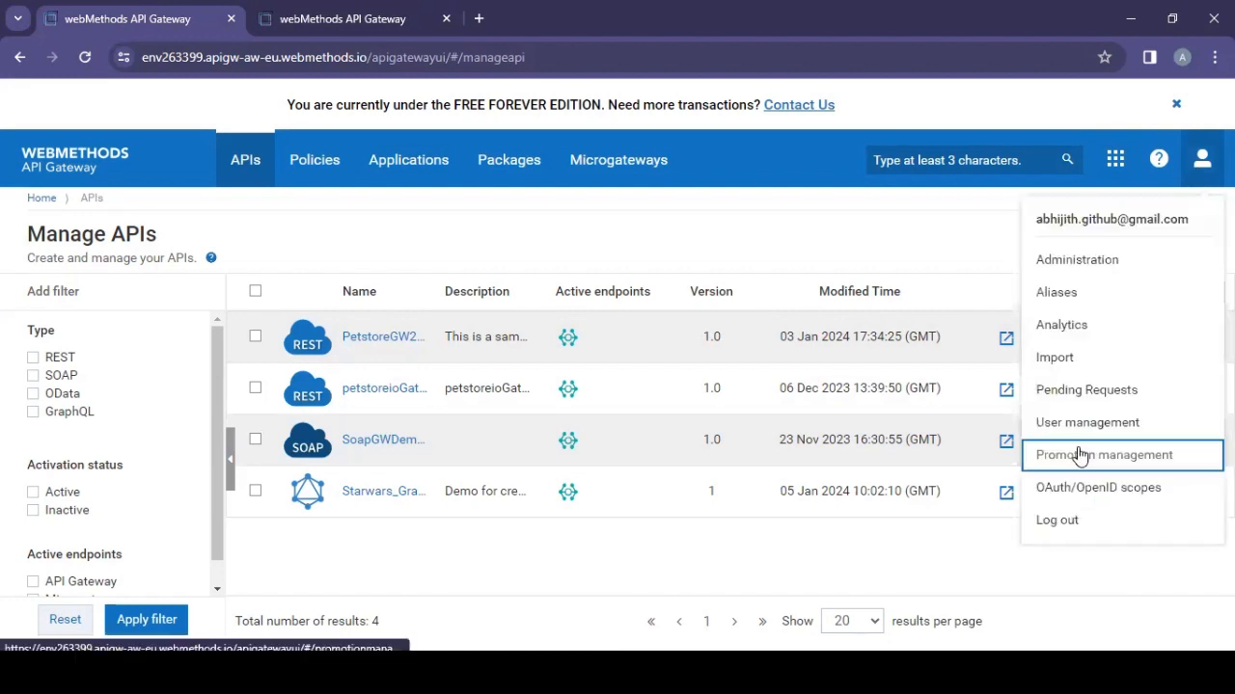
pyautogui.click(1078, 451)
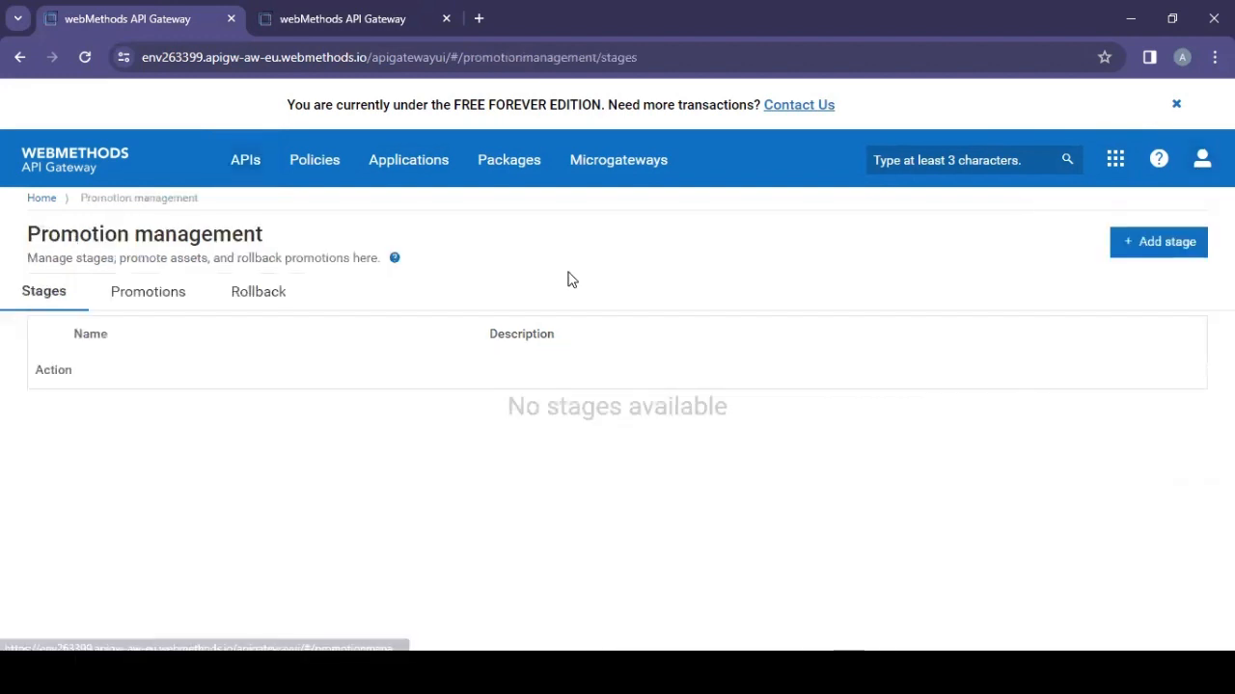
pyautogui.click(1154, 242)
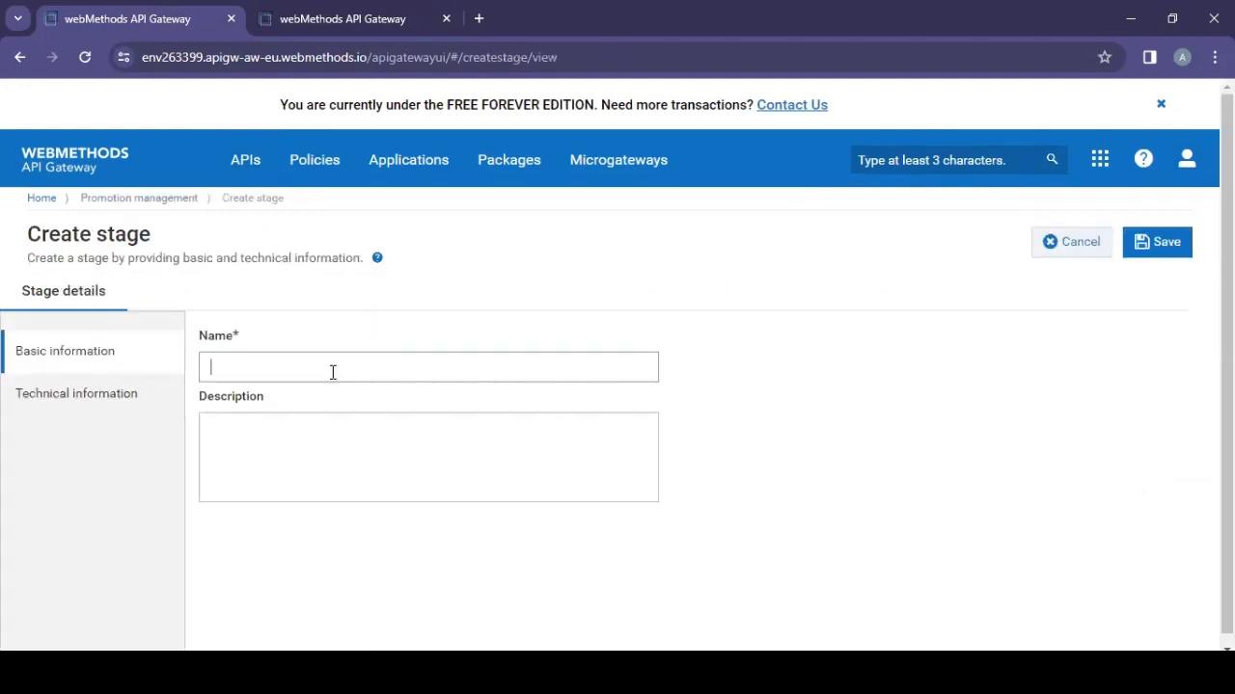
pyautogui.write('QA')
pyautogui.click(105, 399)
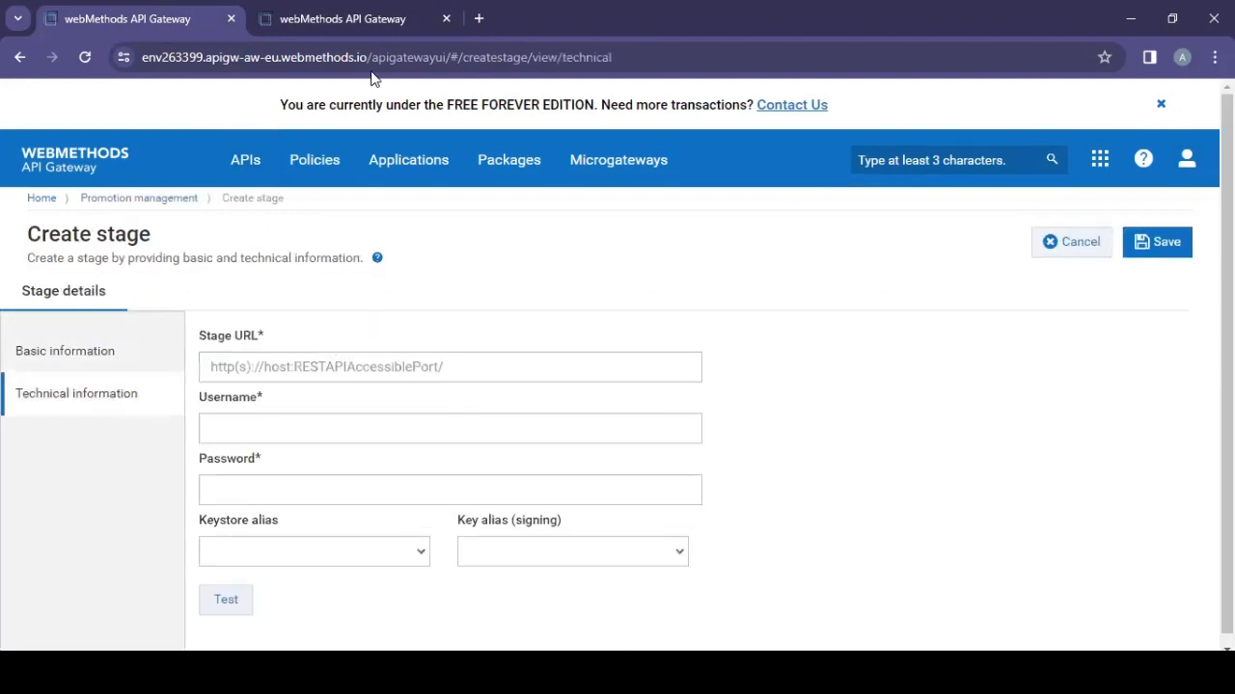
pyautogui.hotkey('ctrl', 'Tab')
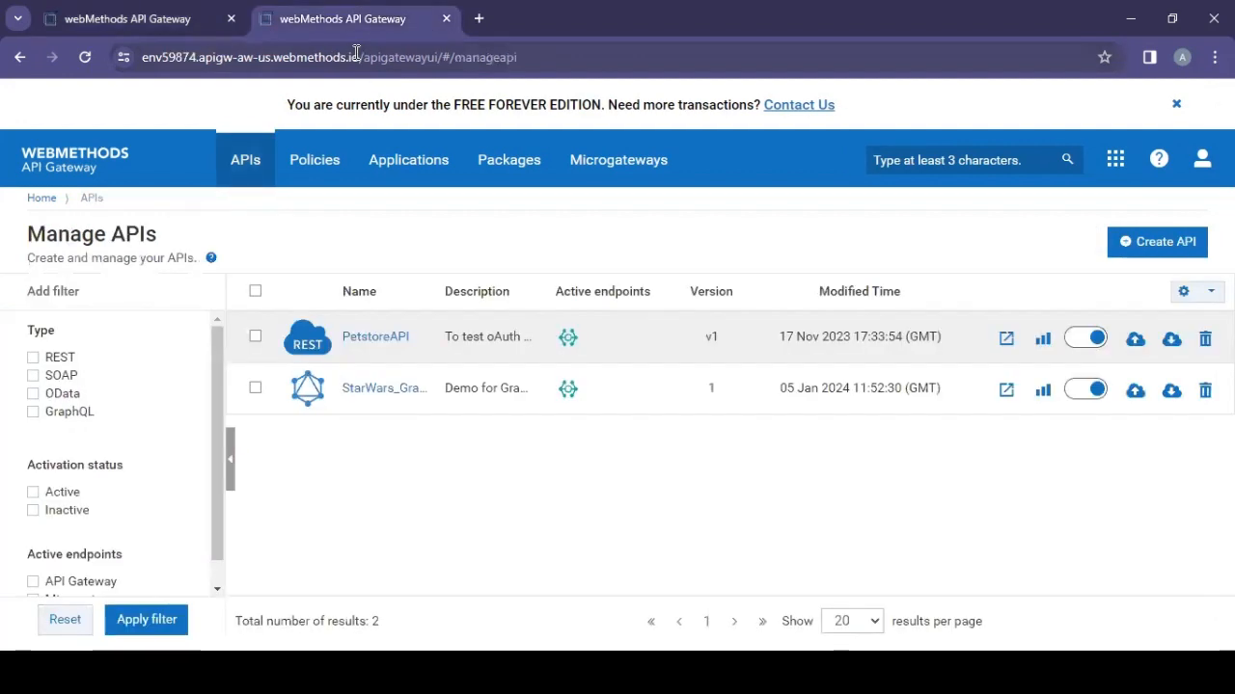
pyautogui.click(354, 52)
pyautogui.moveTo(399, 57); pyautogui.dragTo(143, 55)
pyautogui.hotkey('ctrl', 'c')
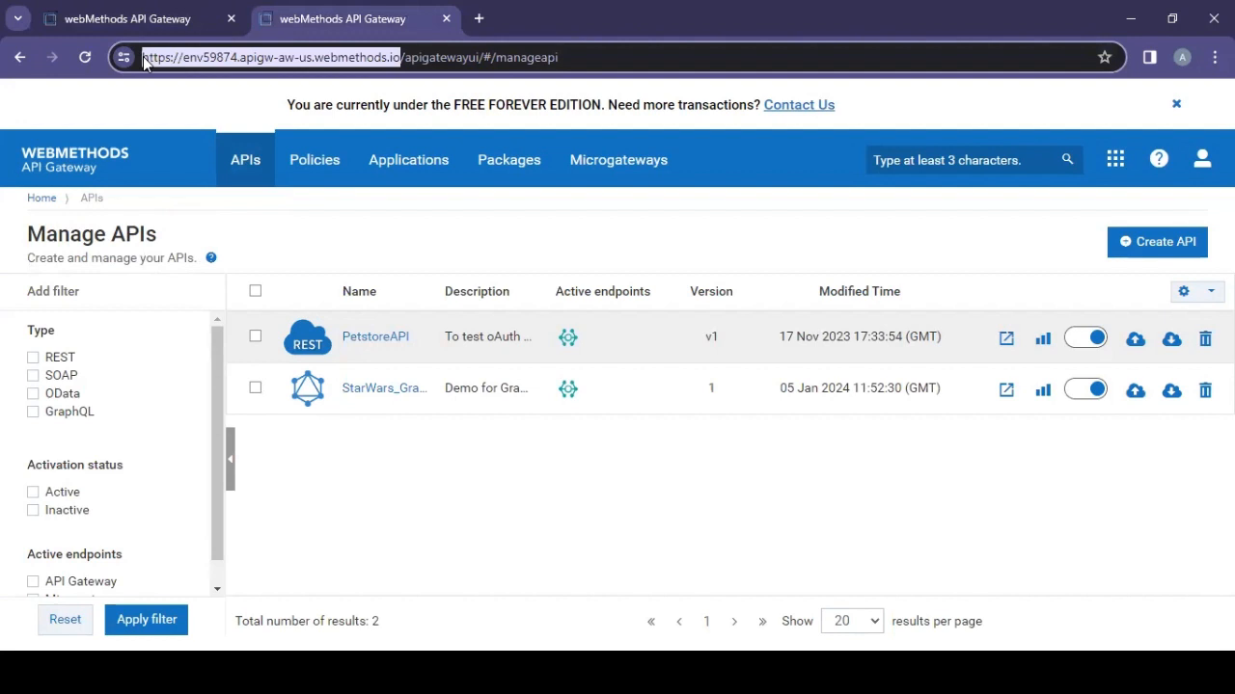
pyautogui.click(100, 15)
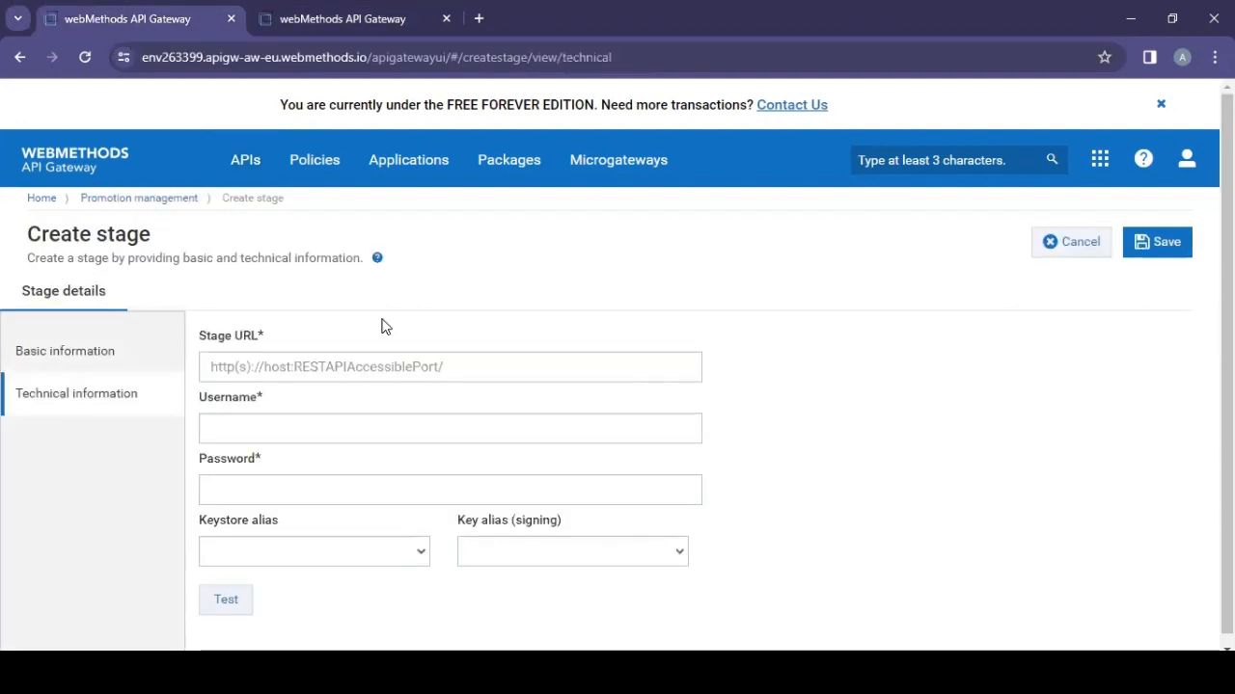
pyautogui.click(315, 360)
pyautogui.hotkey('ctrl', 'v')
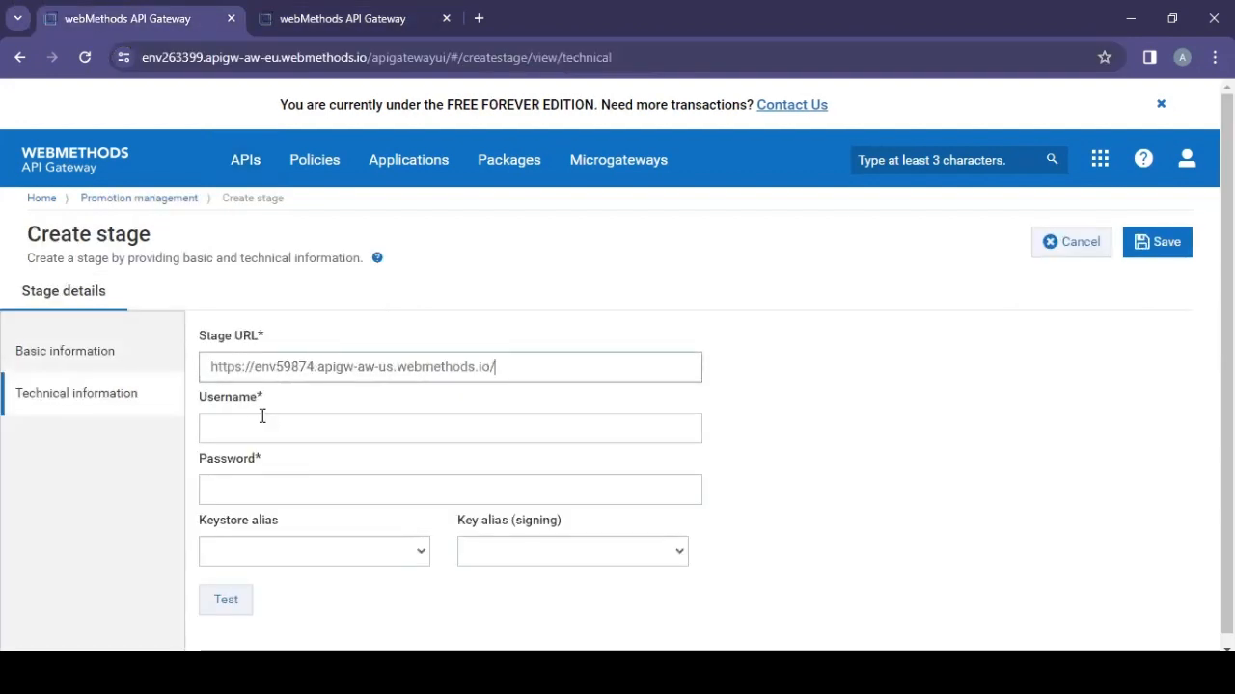
# Fill in the stage's technical information with the account username and password of the target gateway.
pyautogui.click(261, 418)
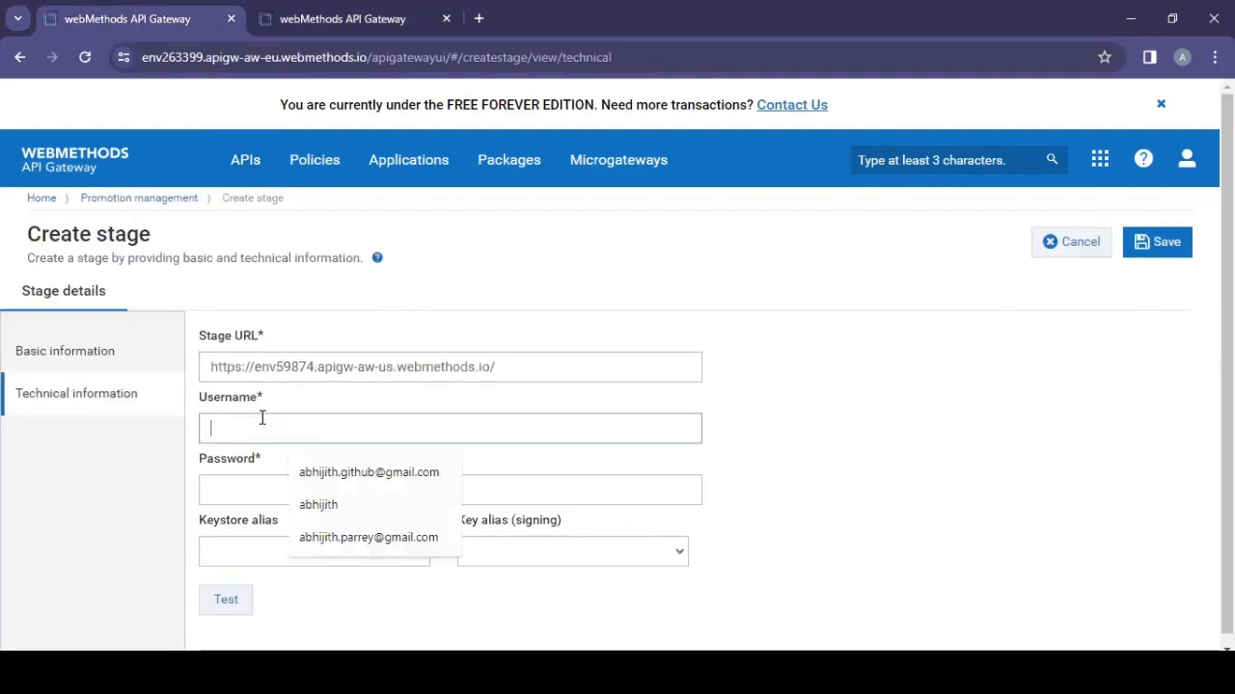
pyautogui.click(338, 473)
pyautogui.click(280, 488)
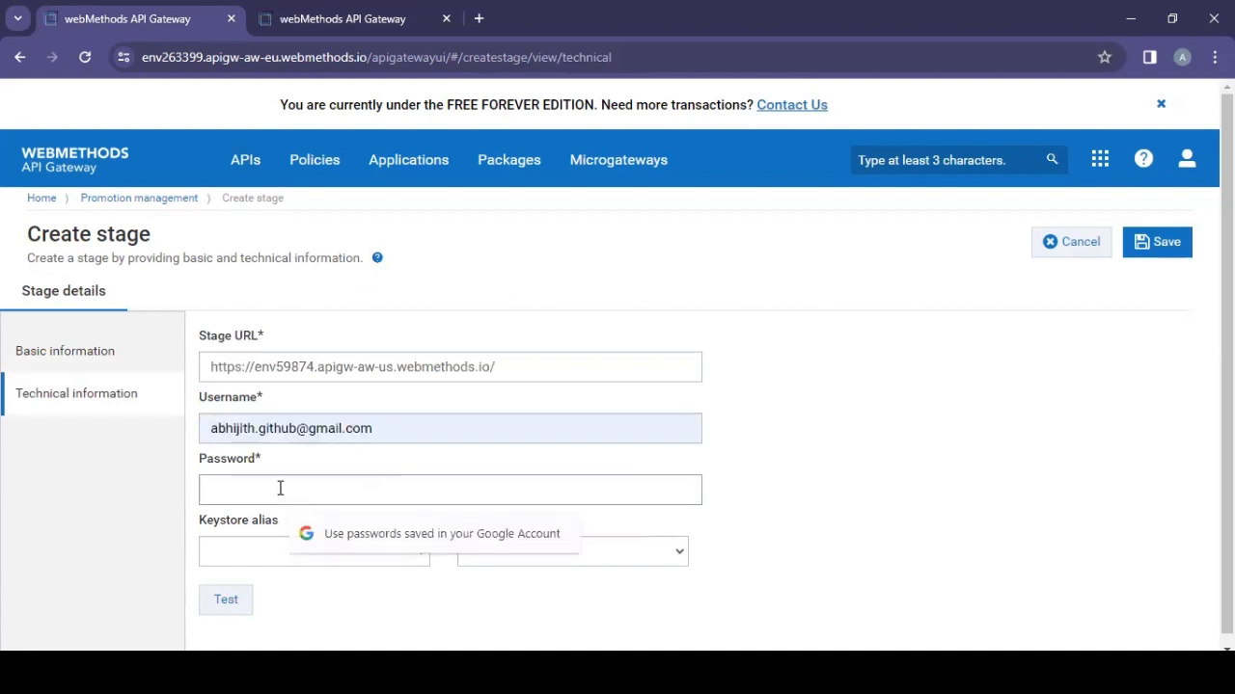
pyautogui.write('*****')
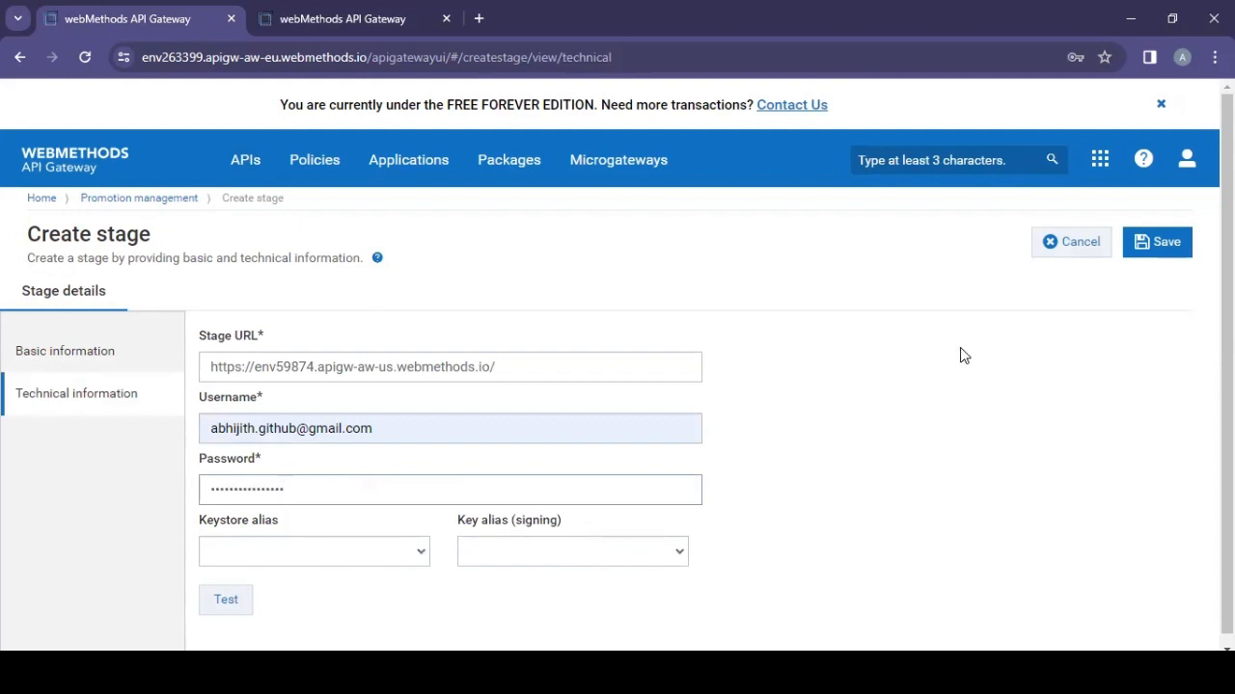
# Test the connection to the target gateway and save the QA stage.
pyautogui.scroll(-1, 960, 354)
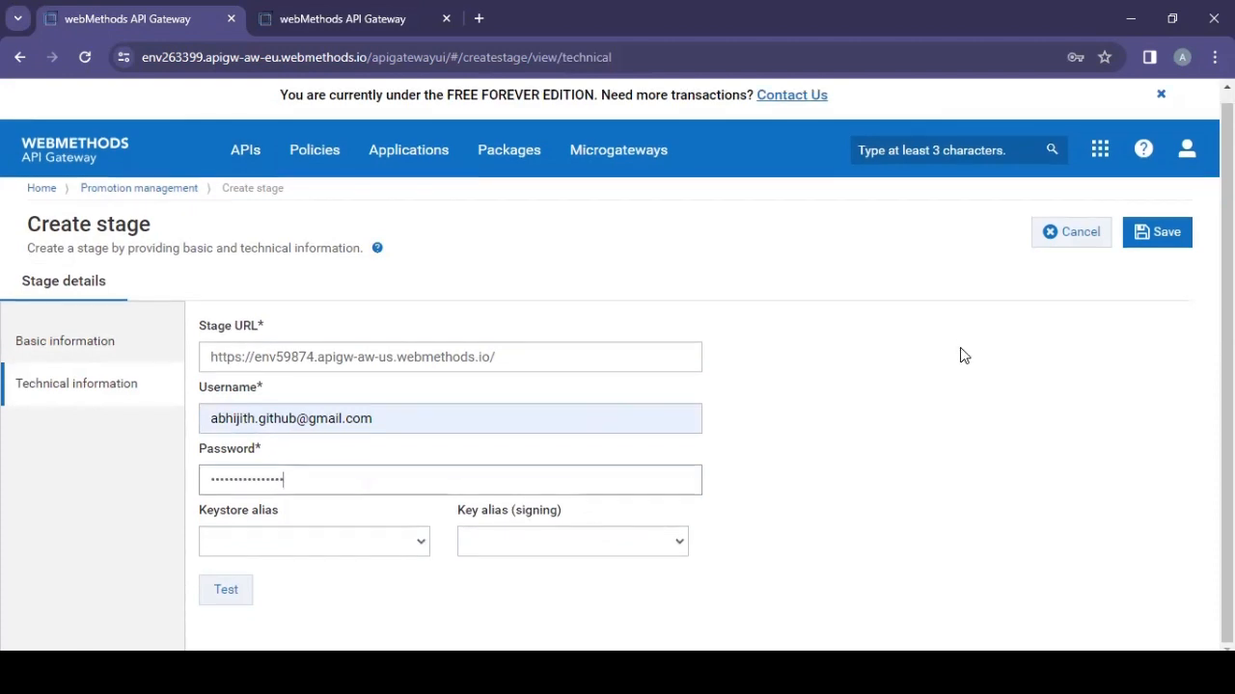
pyautogui.click(228, 590)
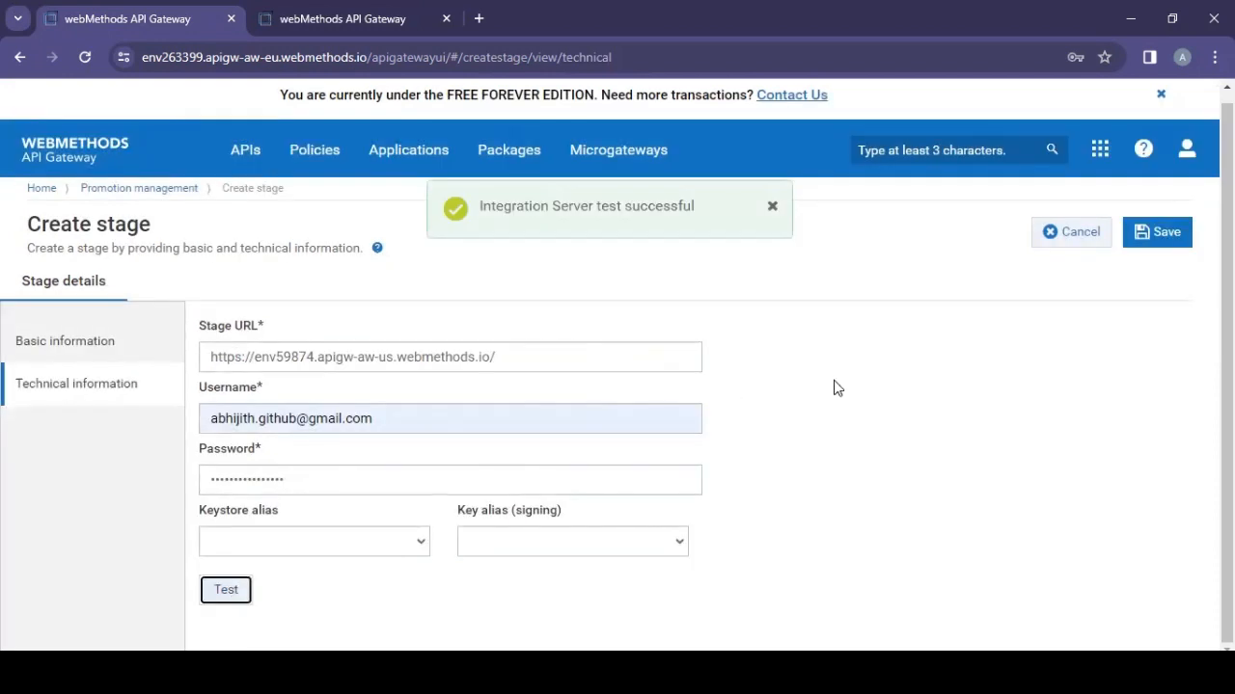
pyautogui.click(1164, 232)
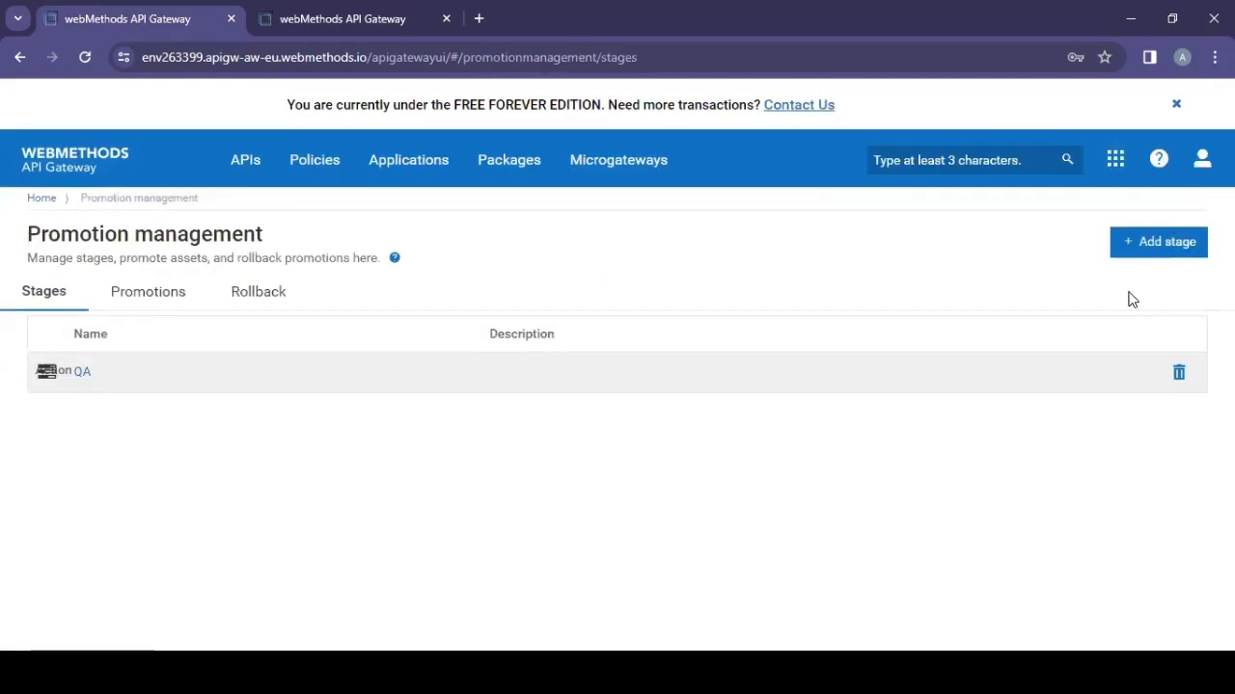
# Start a new promotion, filter the assets by APIs and select PetstoreGW2211Demo (Version: 1.0).
pyautogui.click(164, 301)
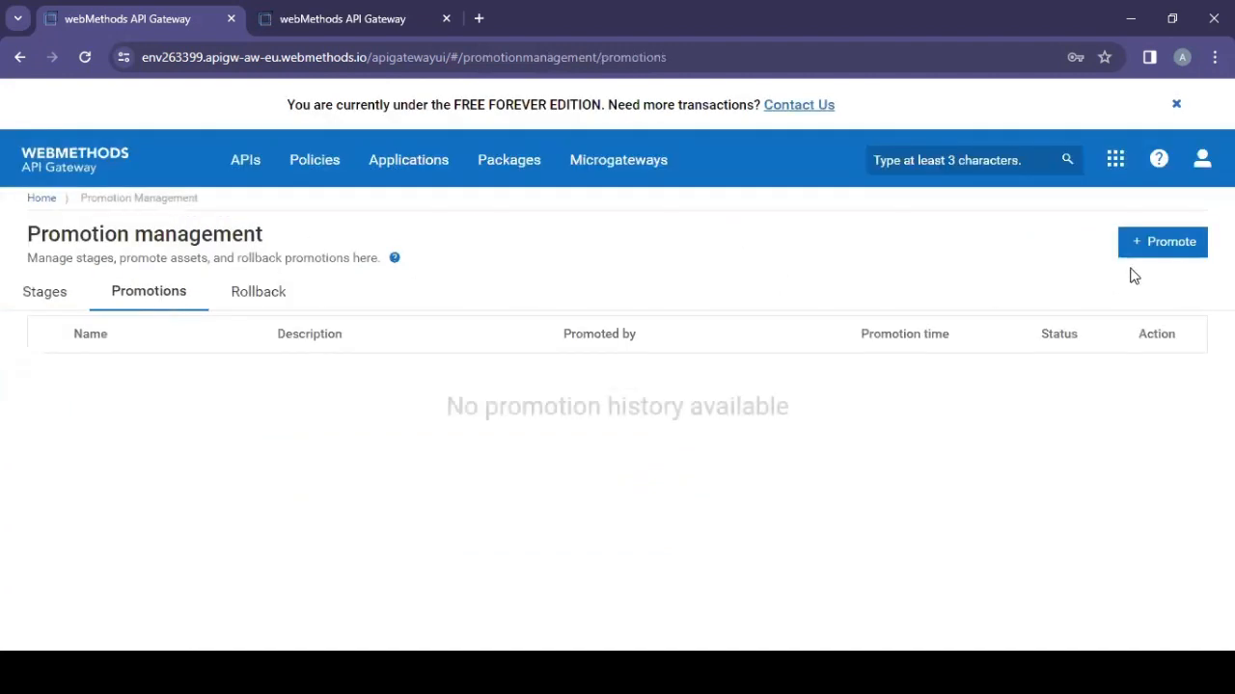
pyautogui.click(1168, 260)
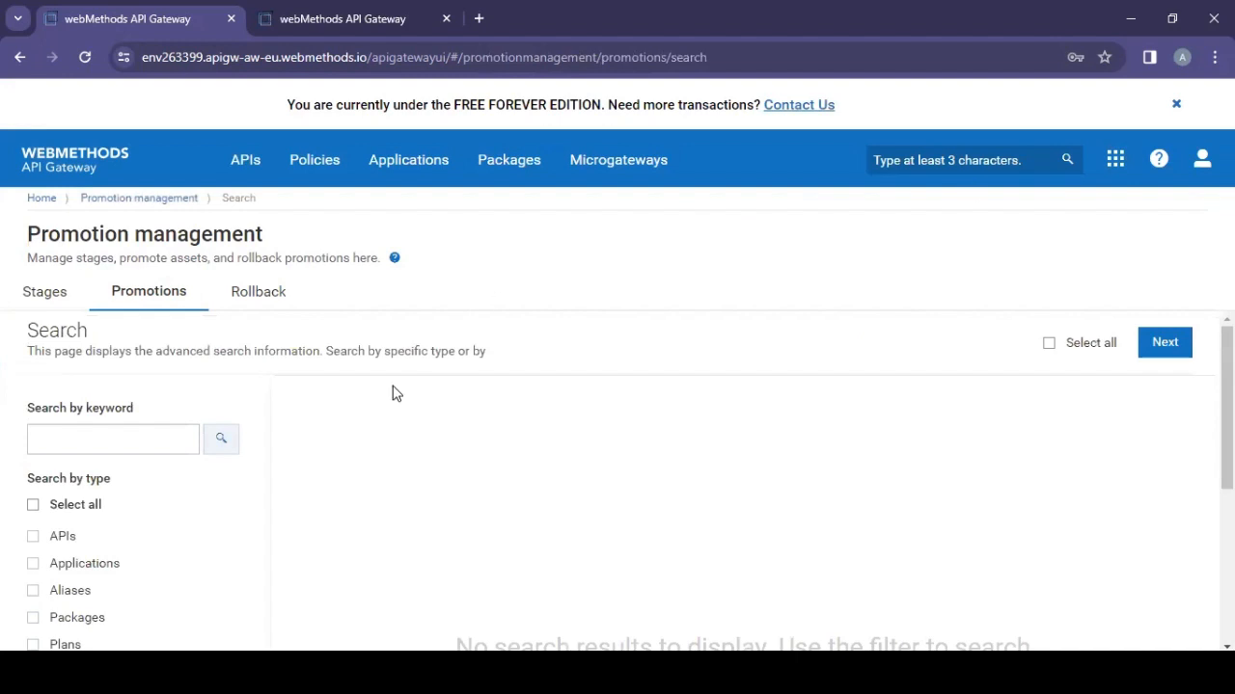
pyautogui.click(33, 537)
pyautogui.scroll(-1, 291, 443)
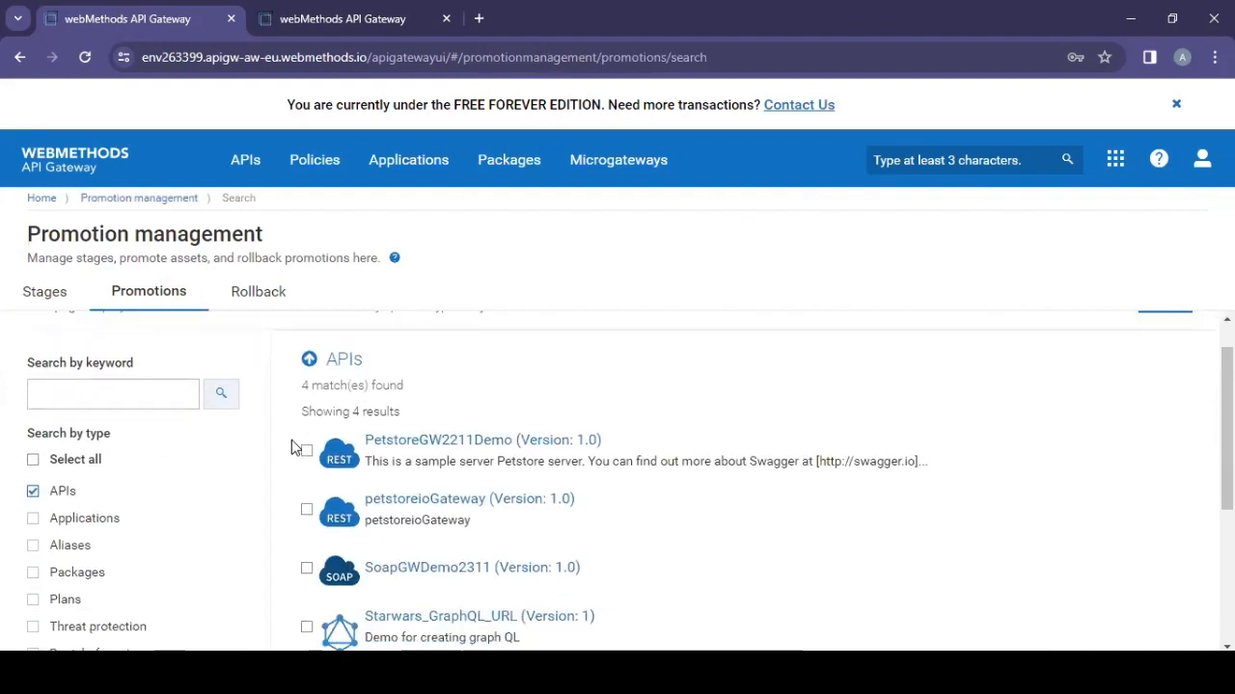
pyautogui.click(306, 451)
pyautogui.scroll(-2, 579, 383)
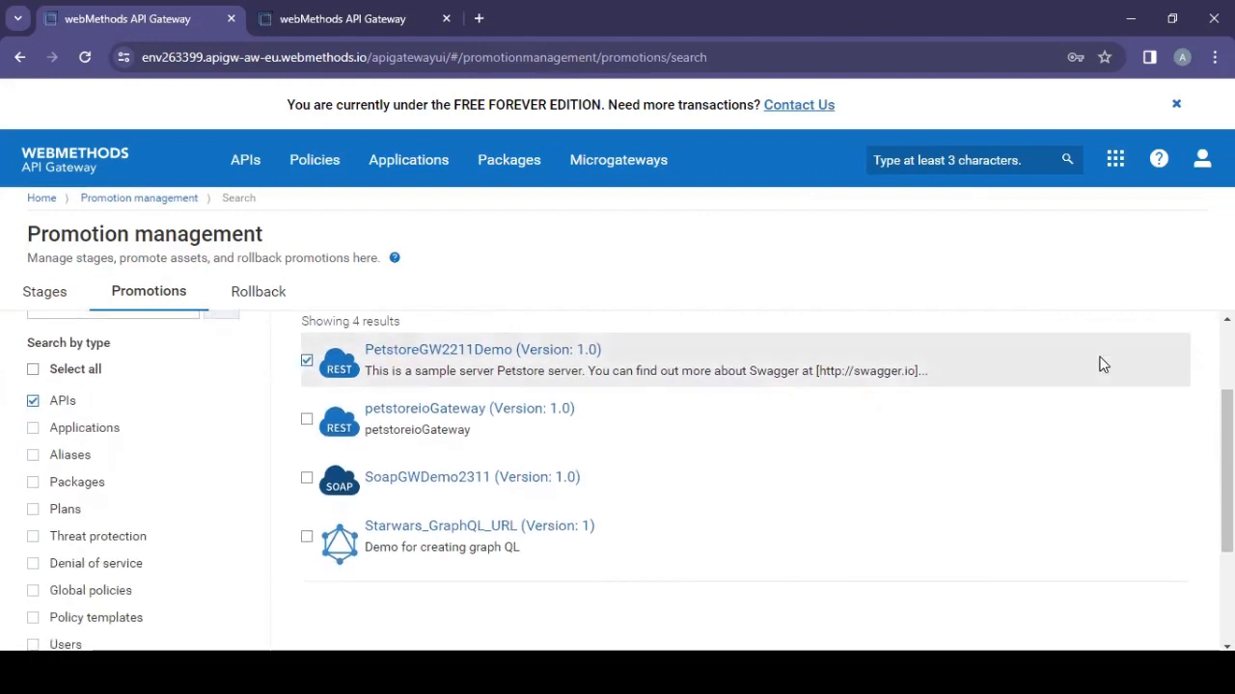
pyautogui.scroll(2, 1100, 360)
pyautogui.scroll(2, 1100, 361)
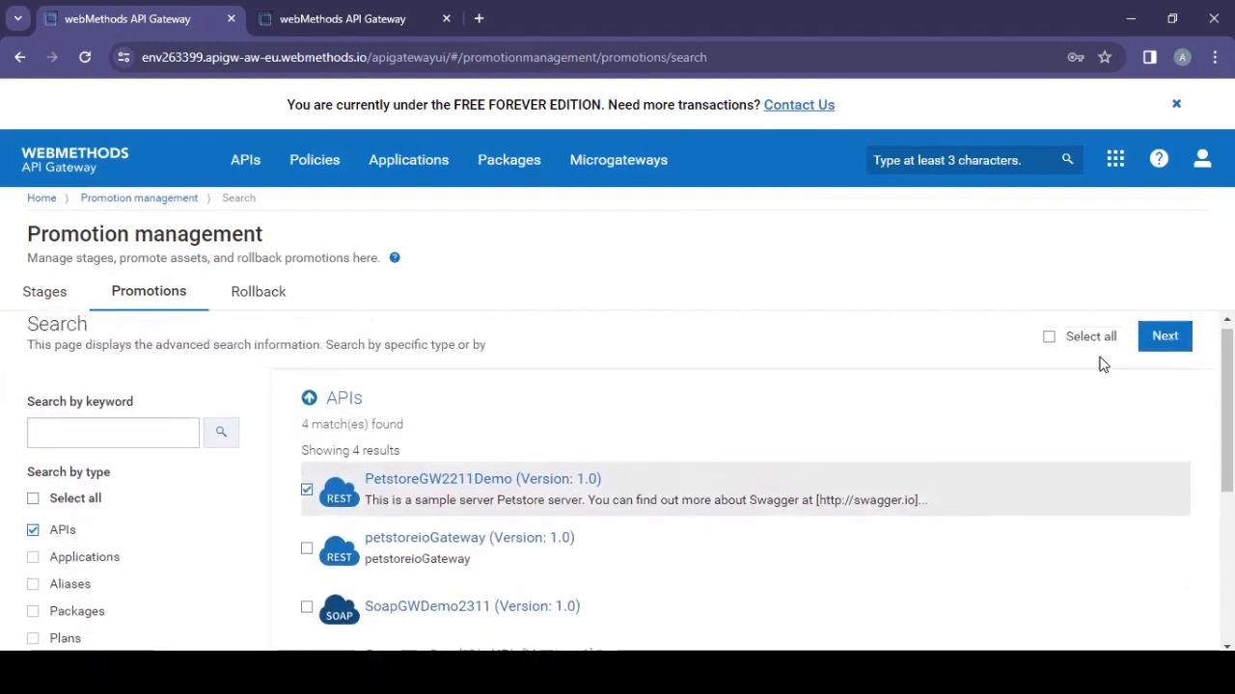
pyautogui.click(1165, 343)
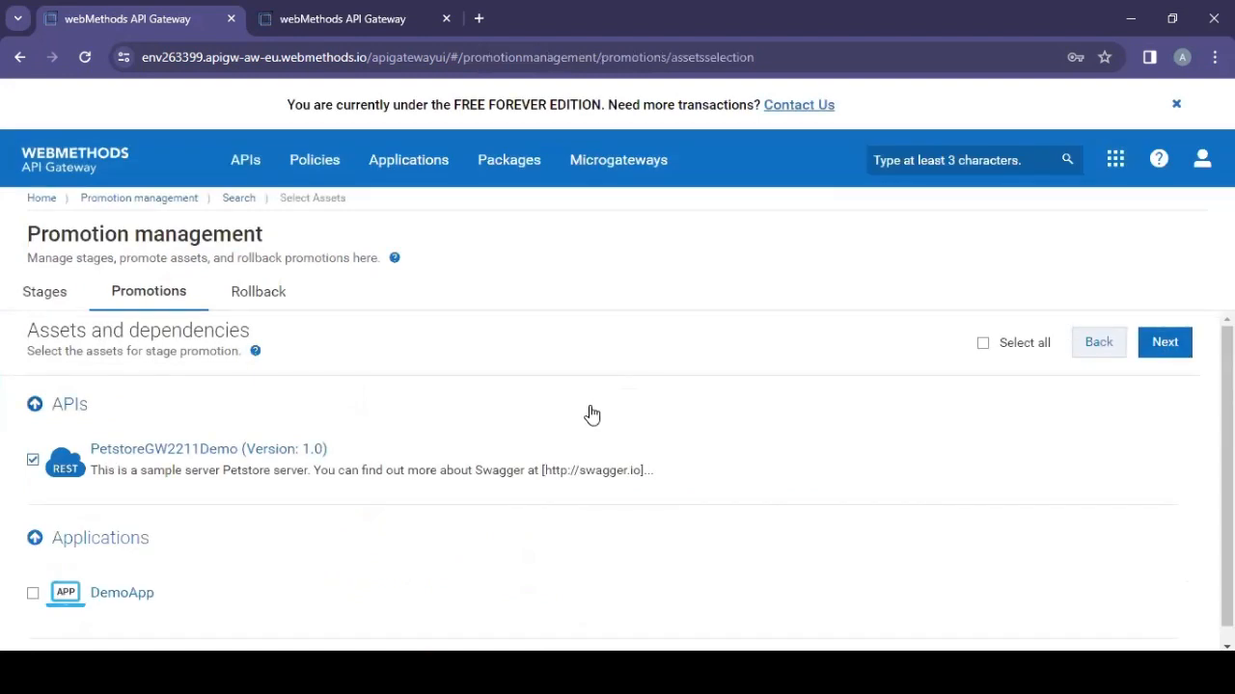
# Include the DemoApp application with the API in the promotion's assets and dependencies.
pyautogui.scroll(-1, 592, 415)
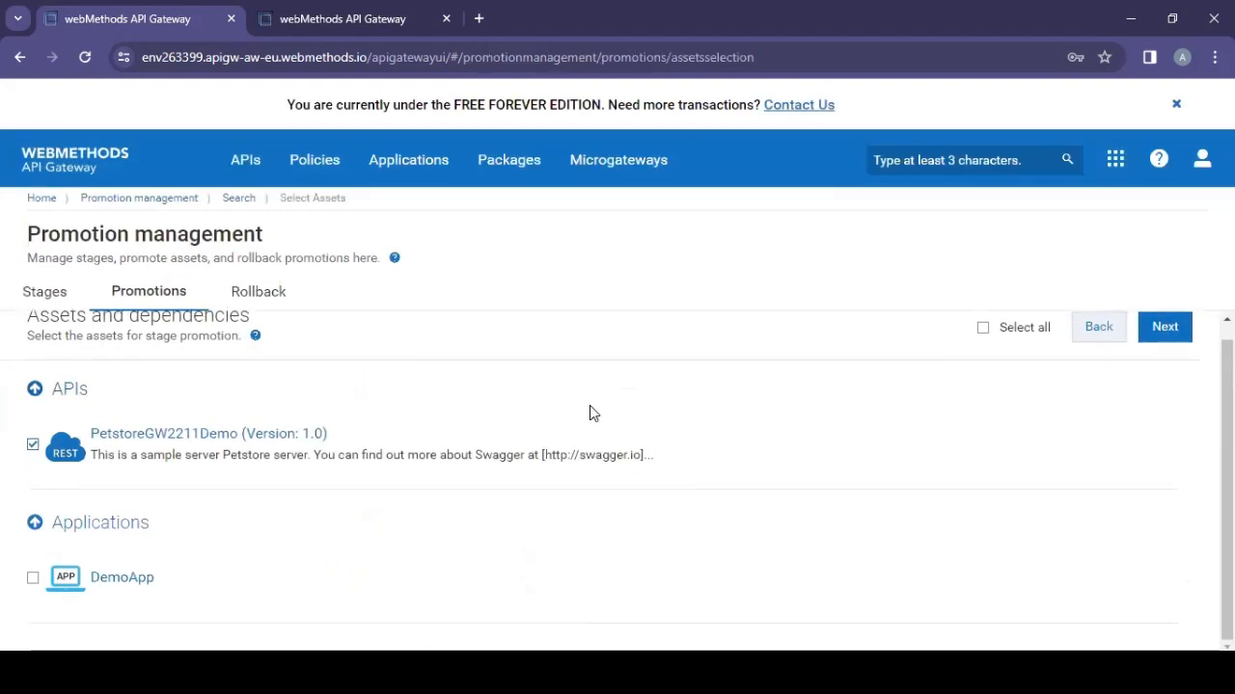
pyautogui.scroll(1, 591, 413)
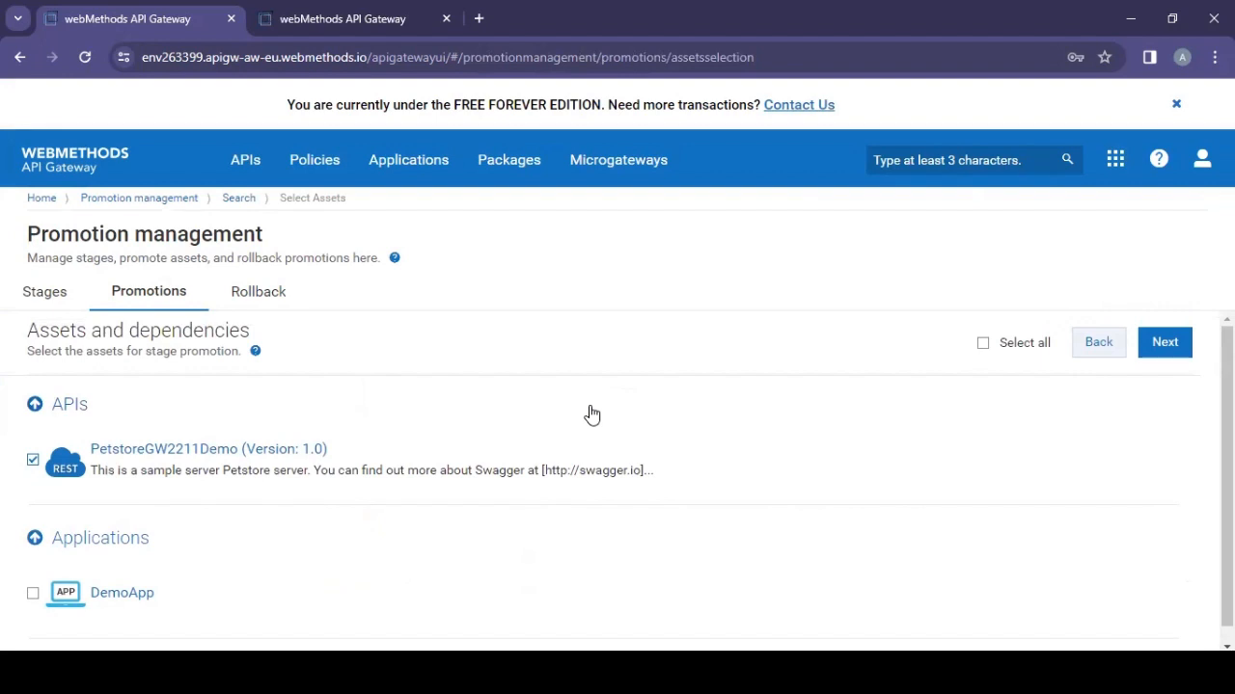
pyautogui.scroll(-1, 592, 414)
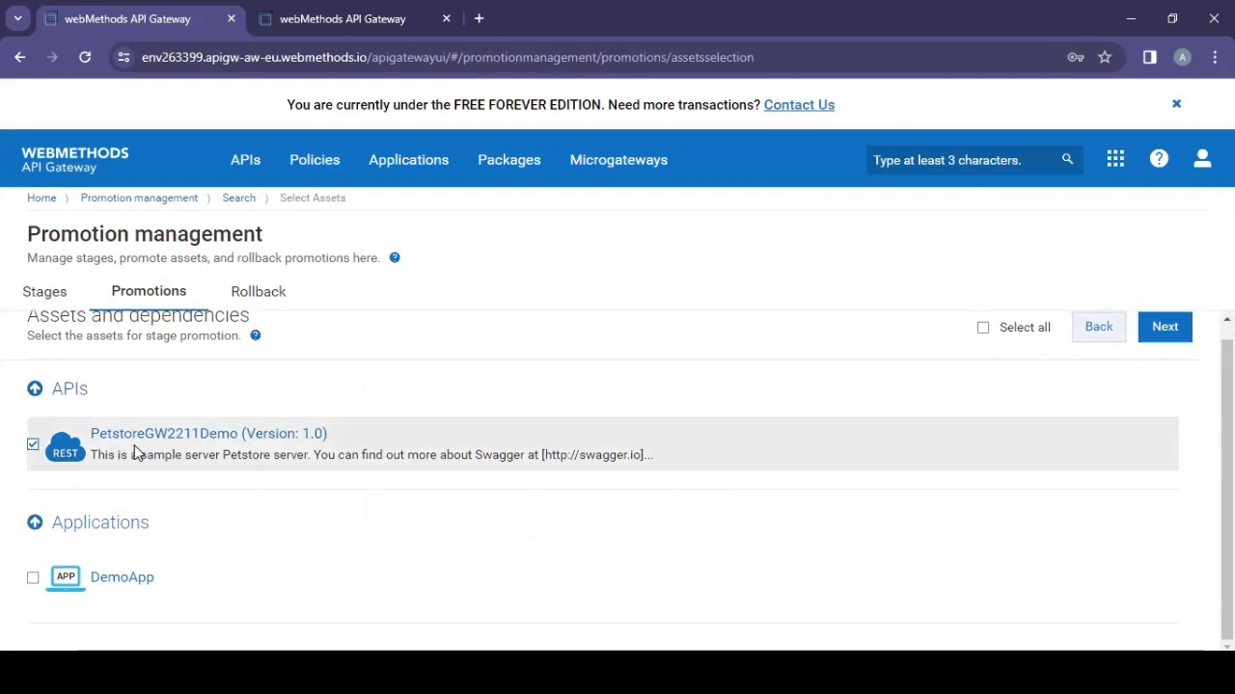
pyautogui.click(32, 579)
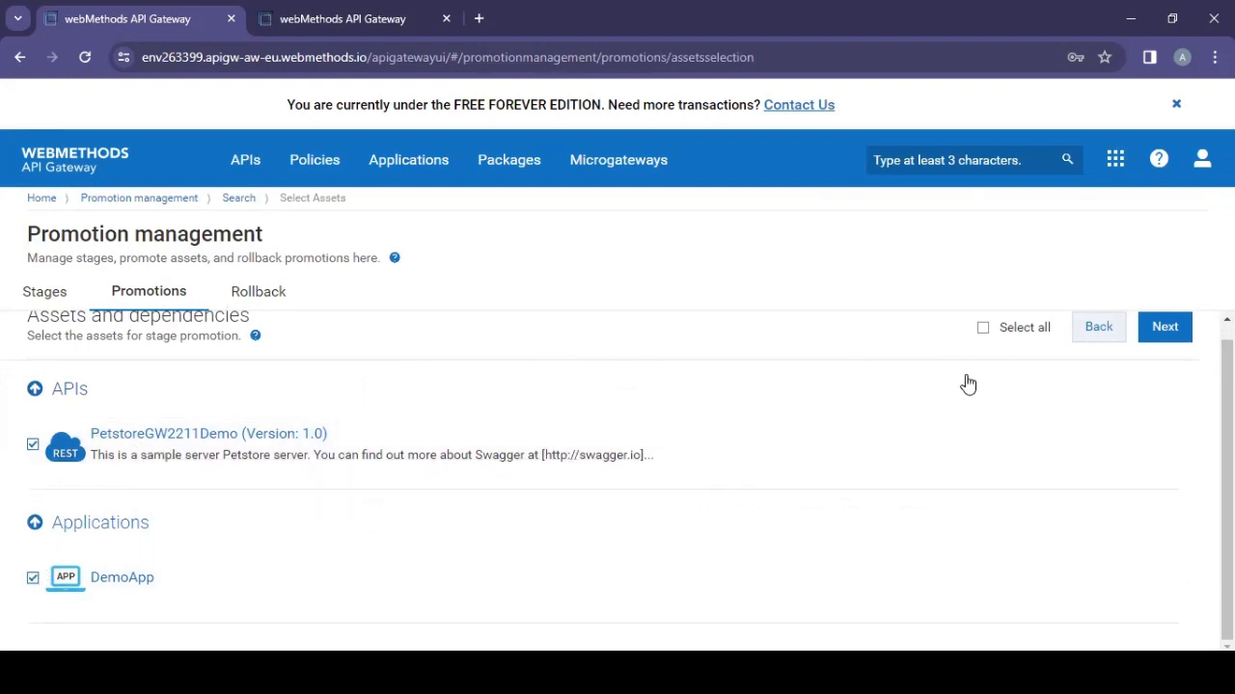
pyautogui.click(1157, 337)
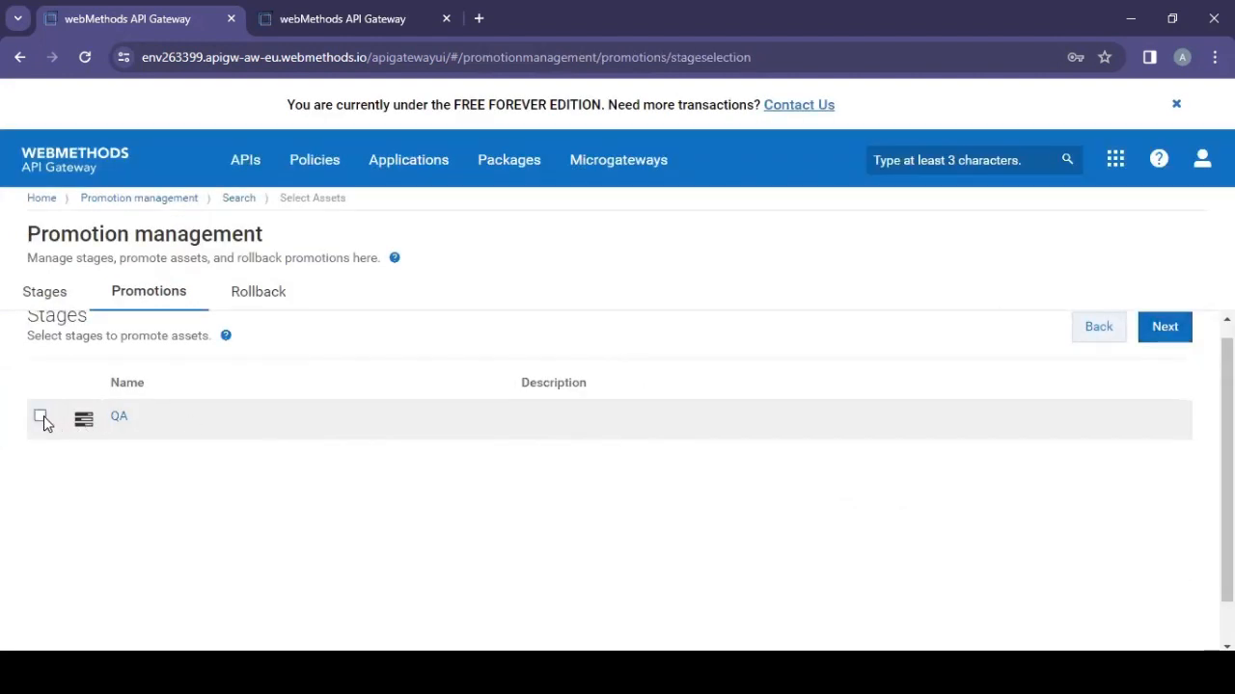
# Choose QA as the target stage and name the promotion petsore1, keeping the default overwrite options.
pyautogui.click(1166, 328)
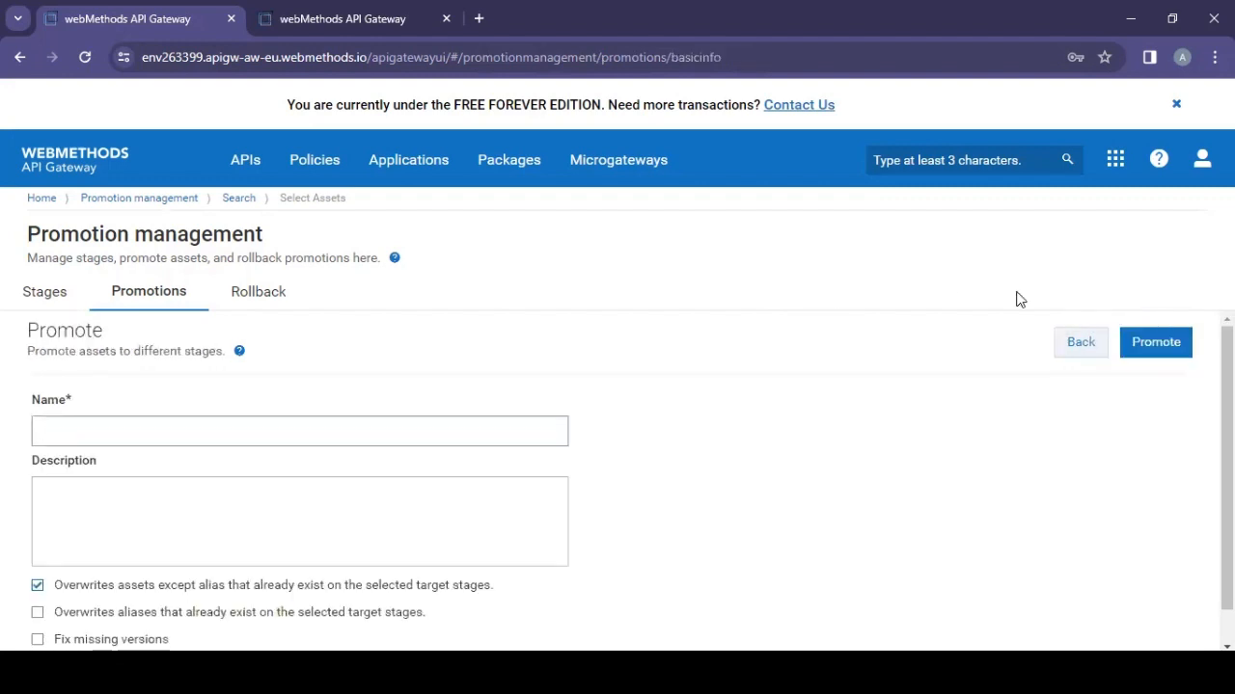
pyautogui.click(273, 426)
pyautogui.write('1')
pyautogui.scroll(-1, 739, 407)
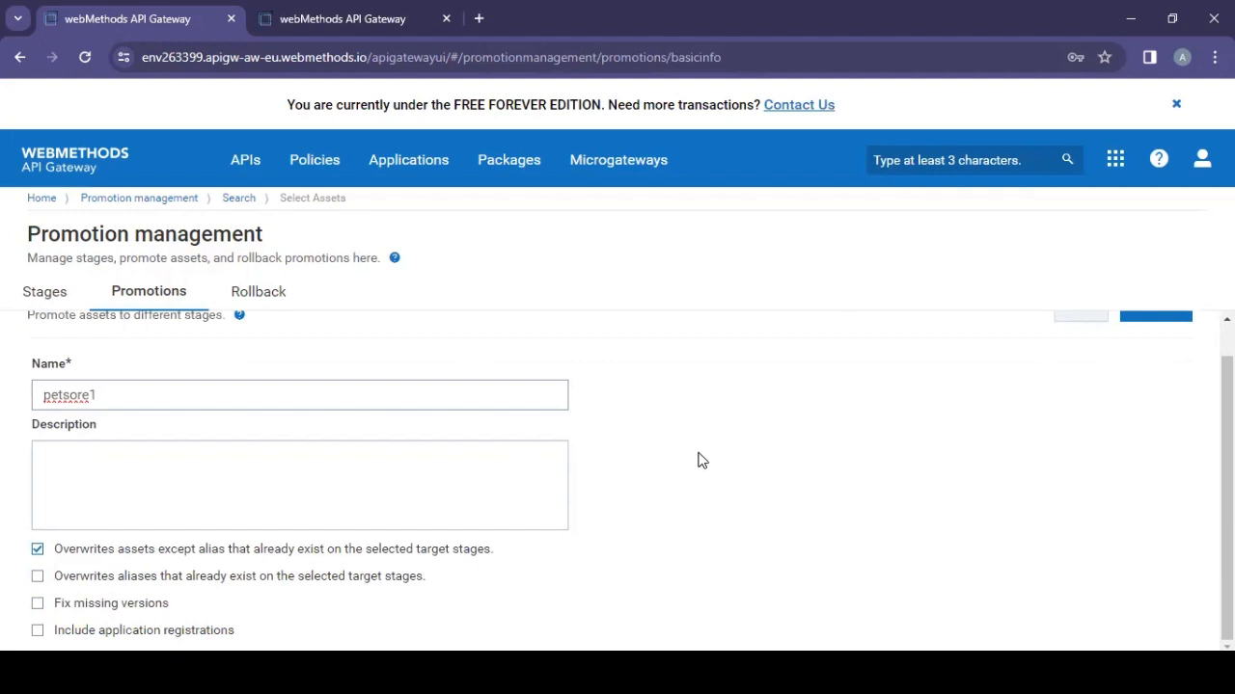
pyautogui.scroll(1, 698, 460)
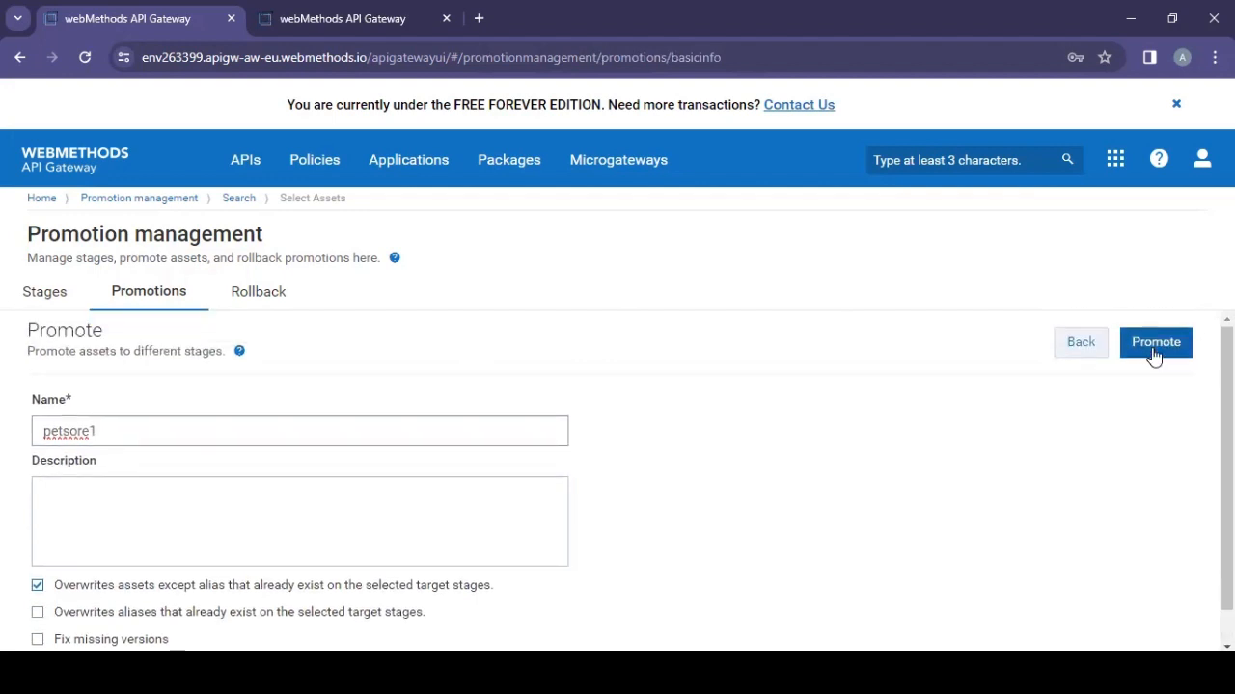
# Check the target gateway's existing APIs, promote the selected assets to QA and review the stage-specific promotion status.
pyautogui.click(387, 29)
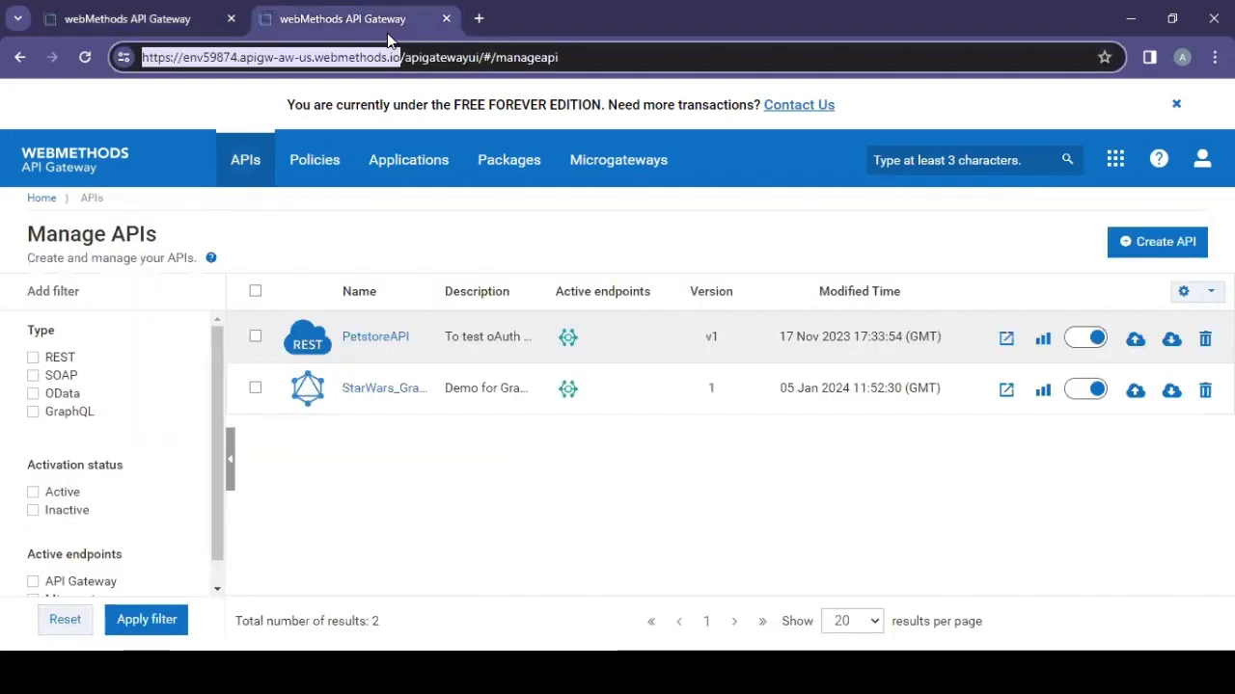
pyautogui.click(155, 17)
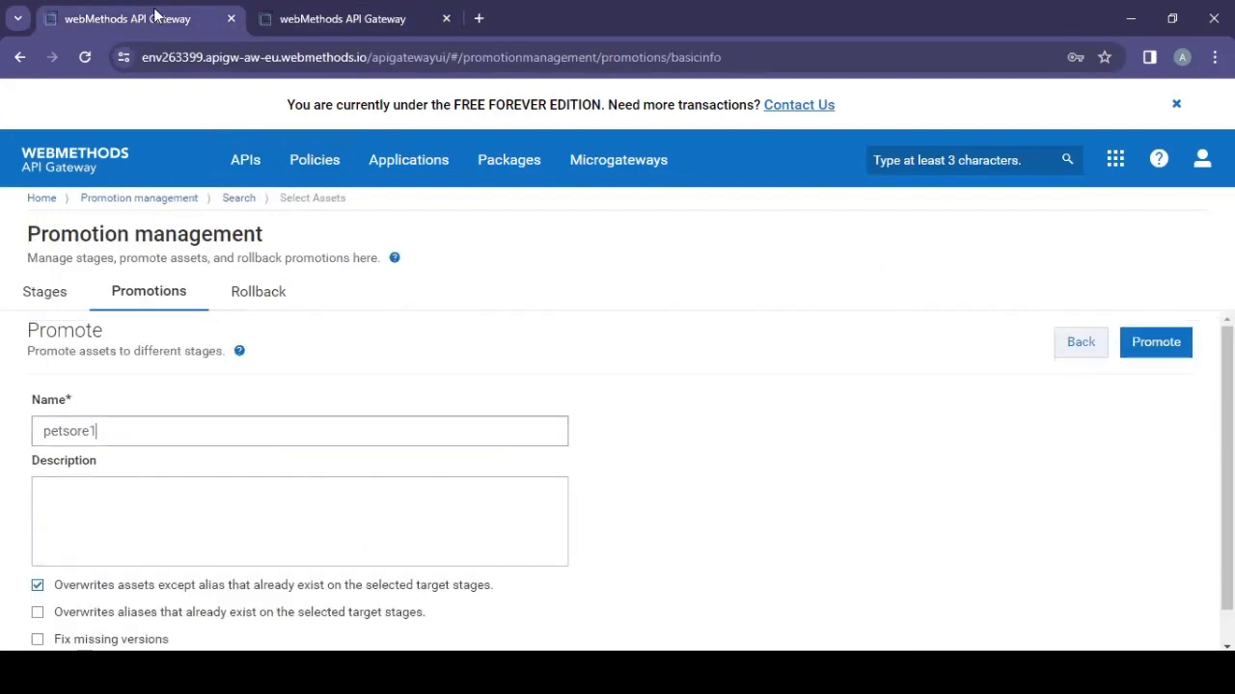
pyautogui.click(1146, 355)
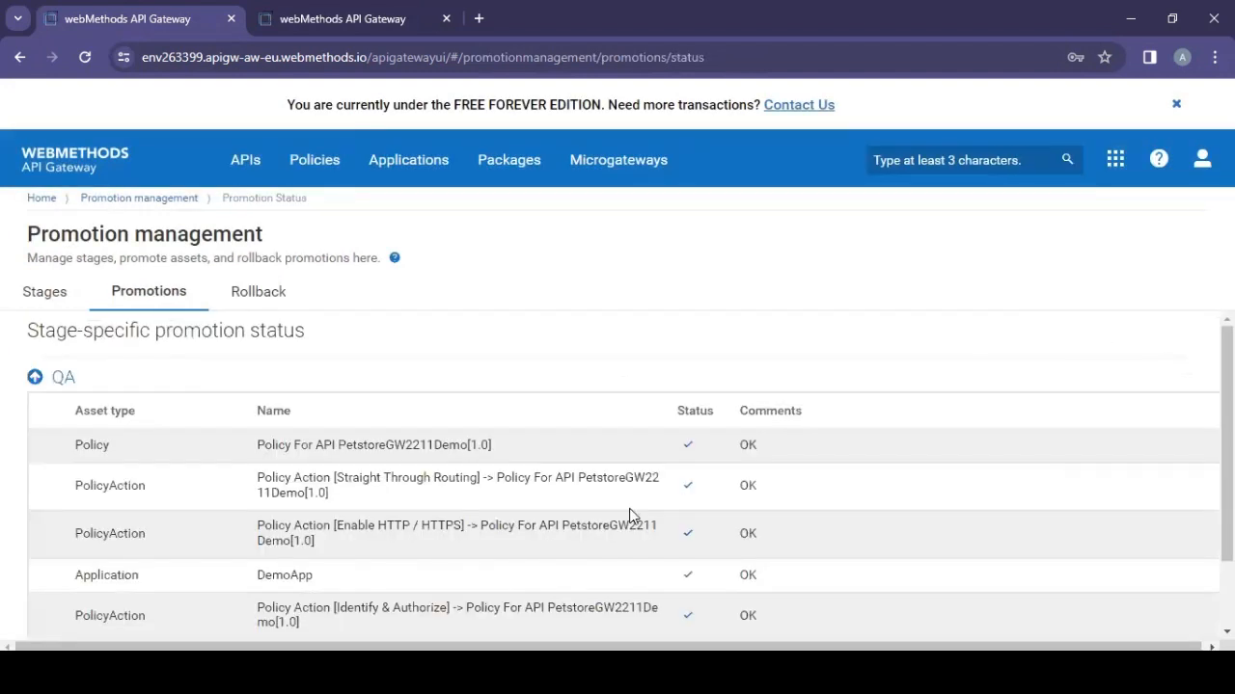
pyautogui.scroll(-2, 428, 485)
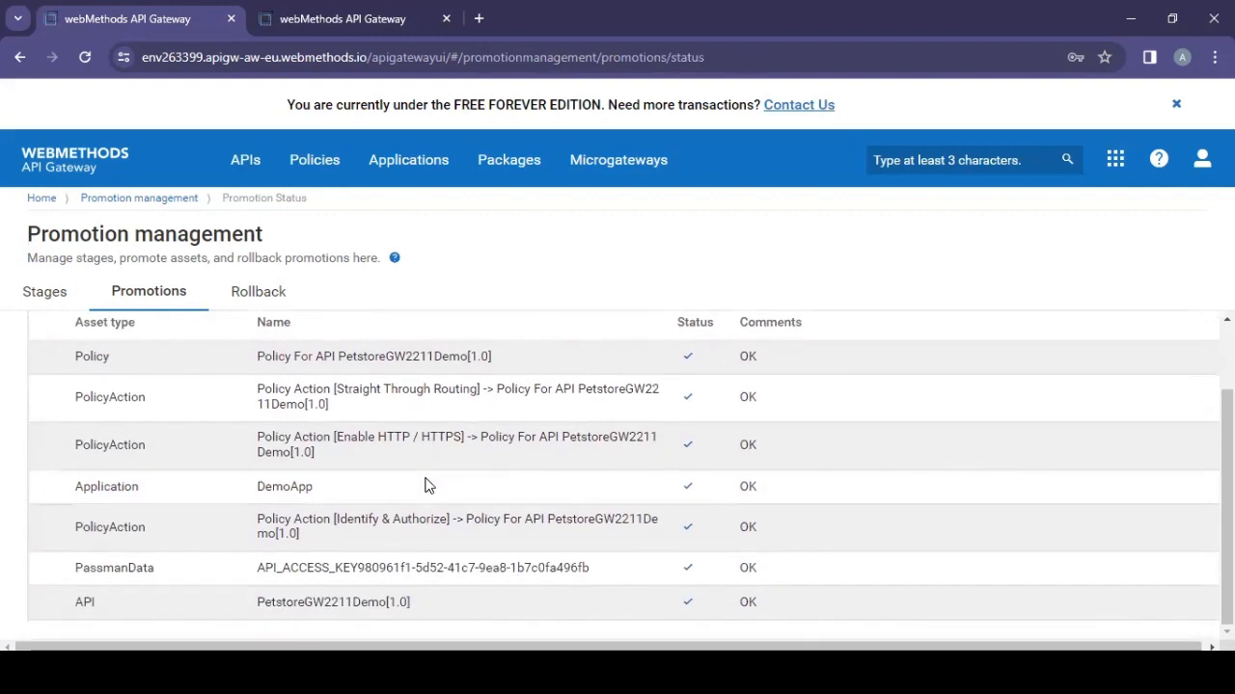
# Switch to the target gateway and reload its API list to check for the promoted API.
pyautogui.scroll(2, 428, 485)
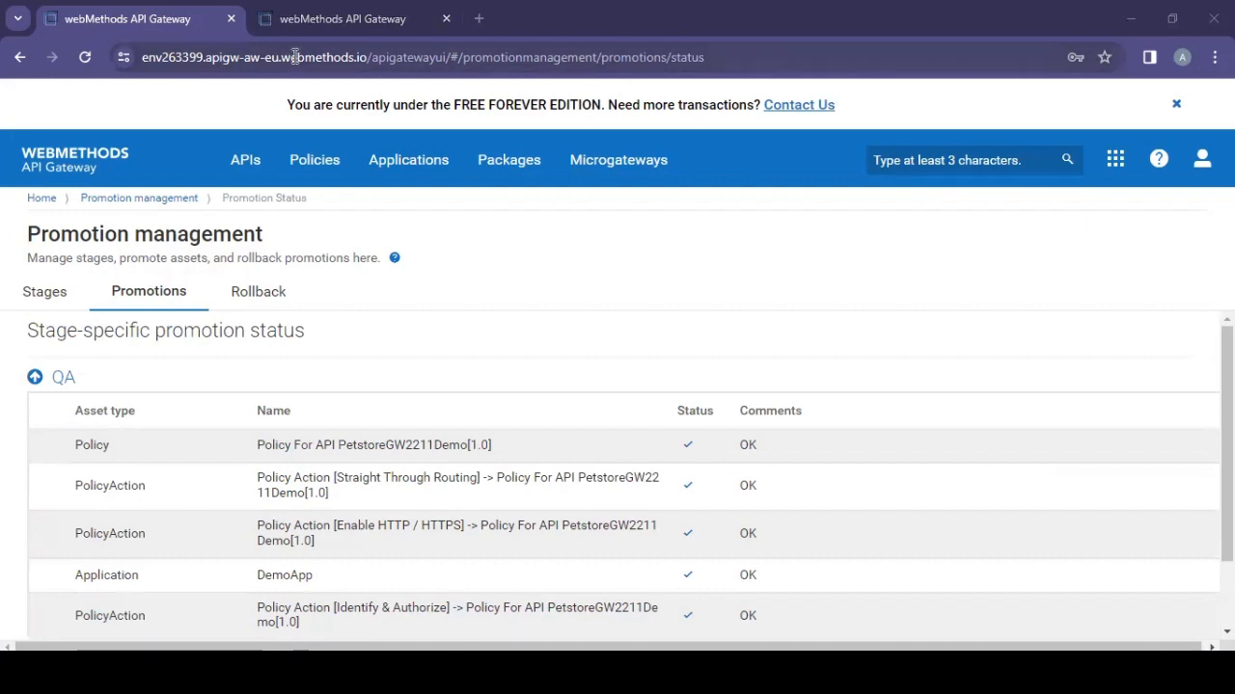
pyautogui.click(325, 32)
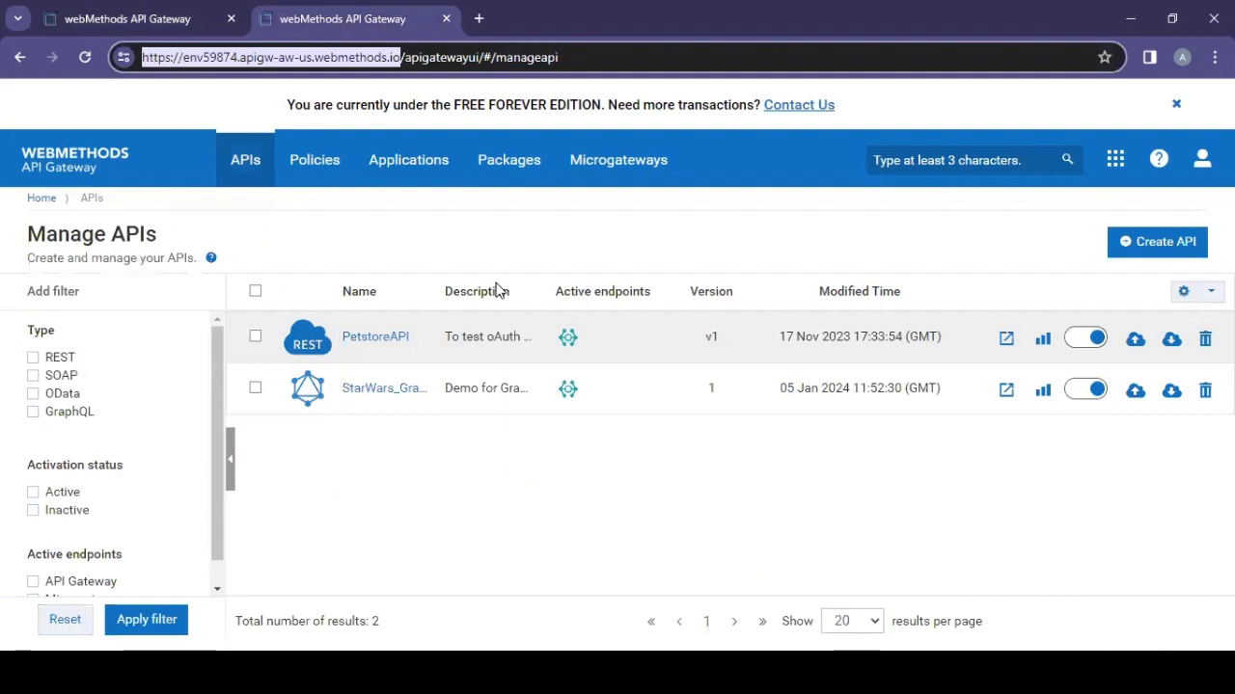
pyautogui.click(249, 162)
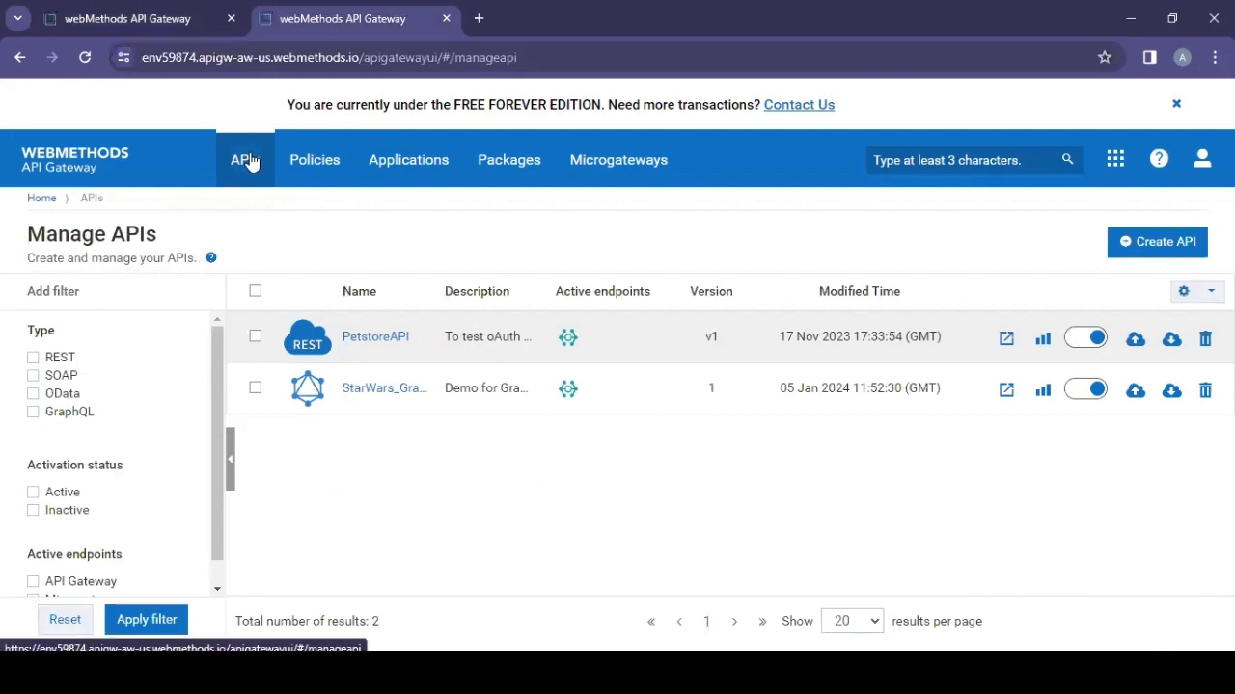
pyautogui.click(311, 164)
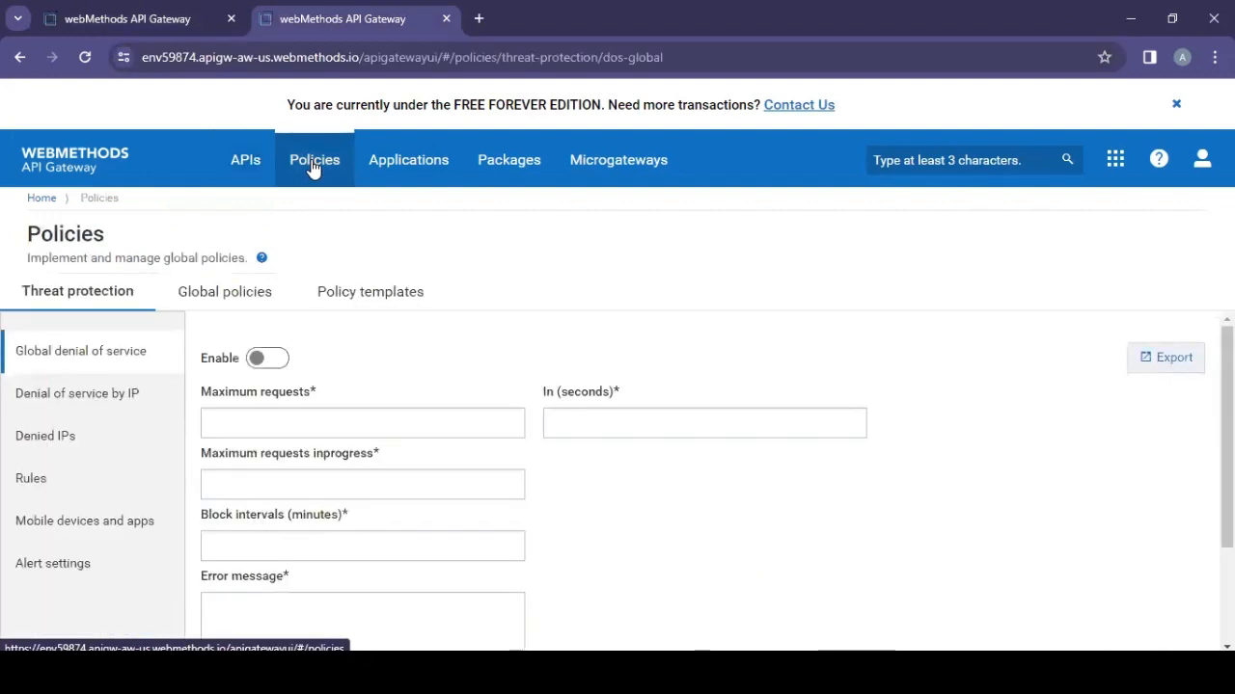
pyautogui.click(267, 166)
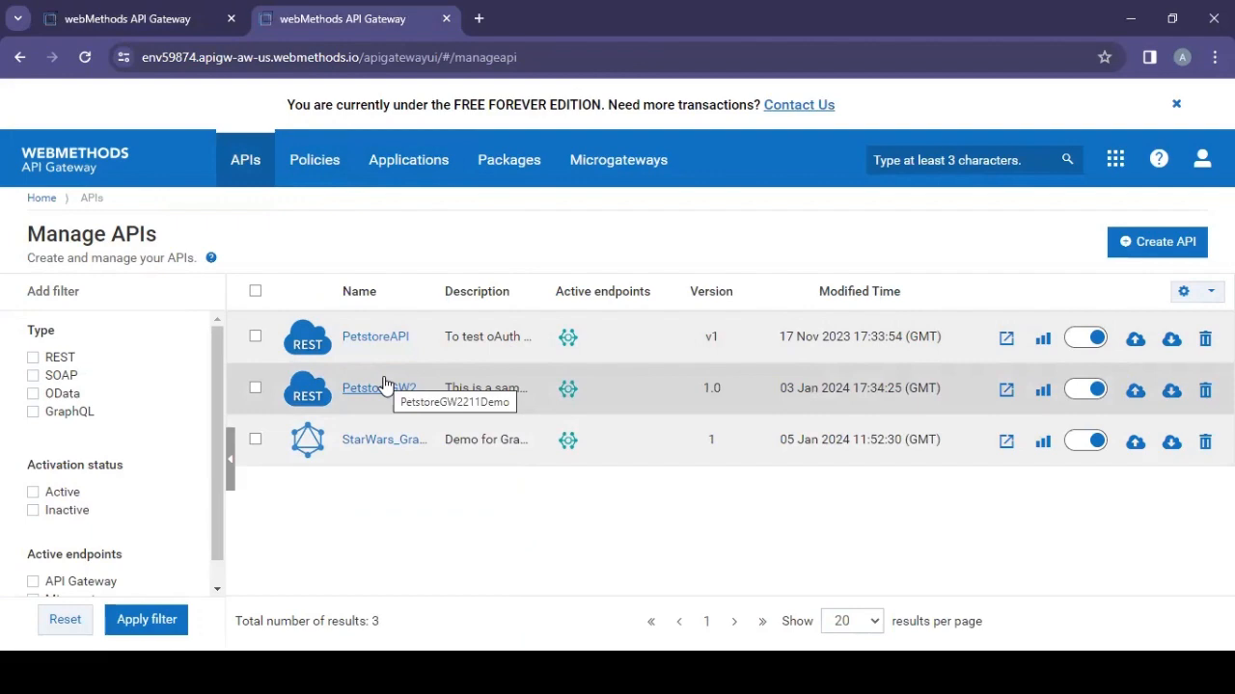
# Check the applications associated with PetstoreGW2211Demo, and the target gateway's full application list.
pyautogui.click(383, 383)
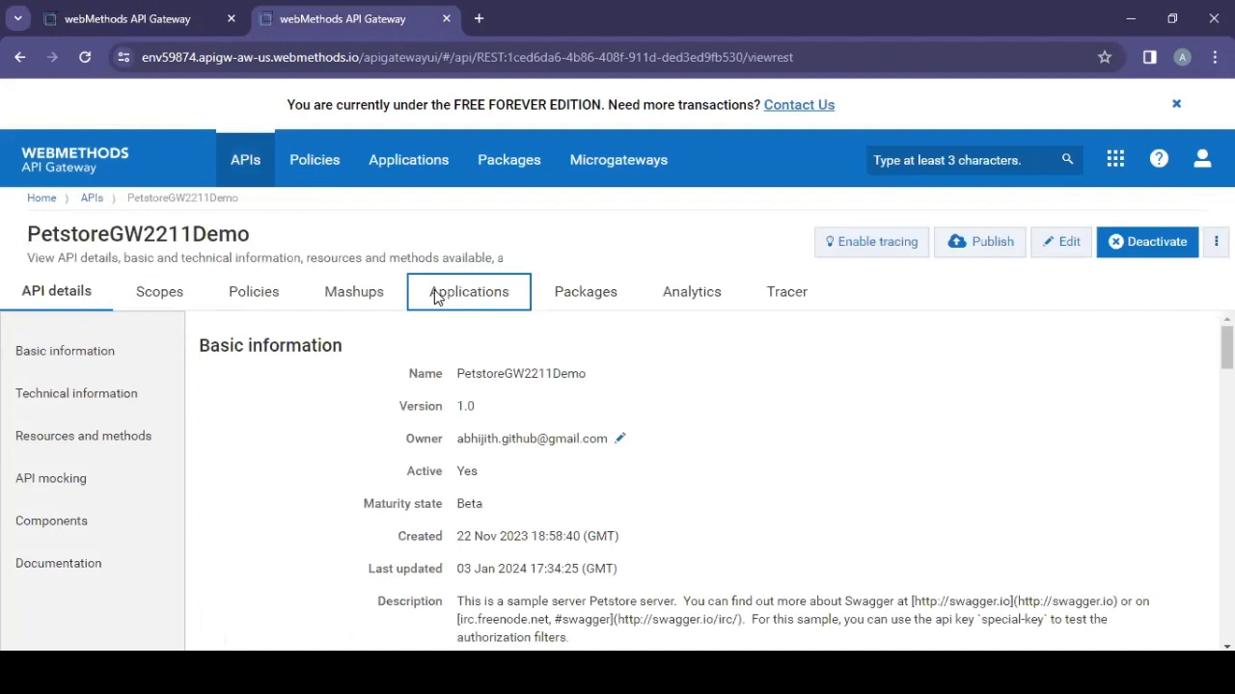
pyautogui.click(435, 298)
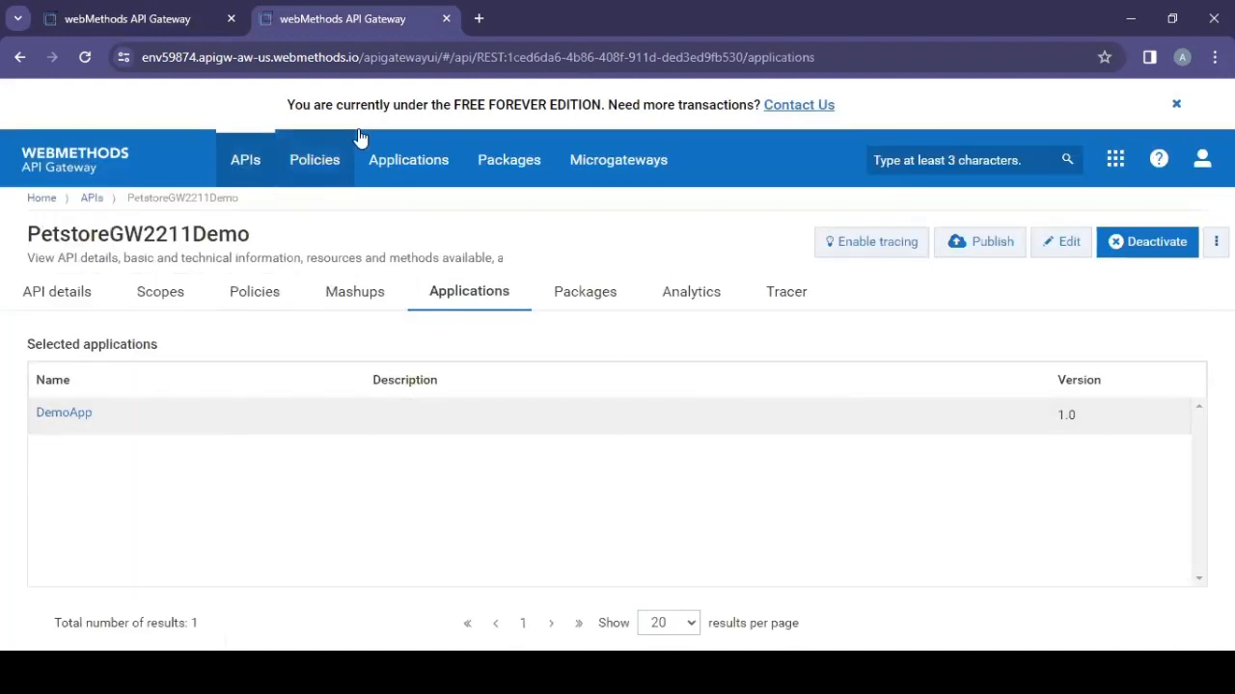
pyautogui.click(413, 171)
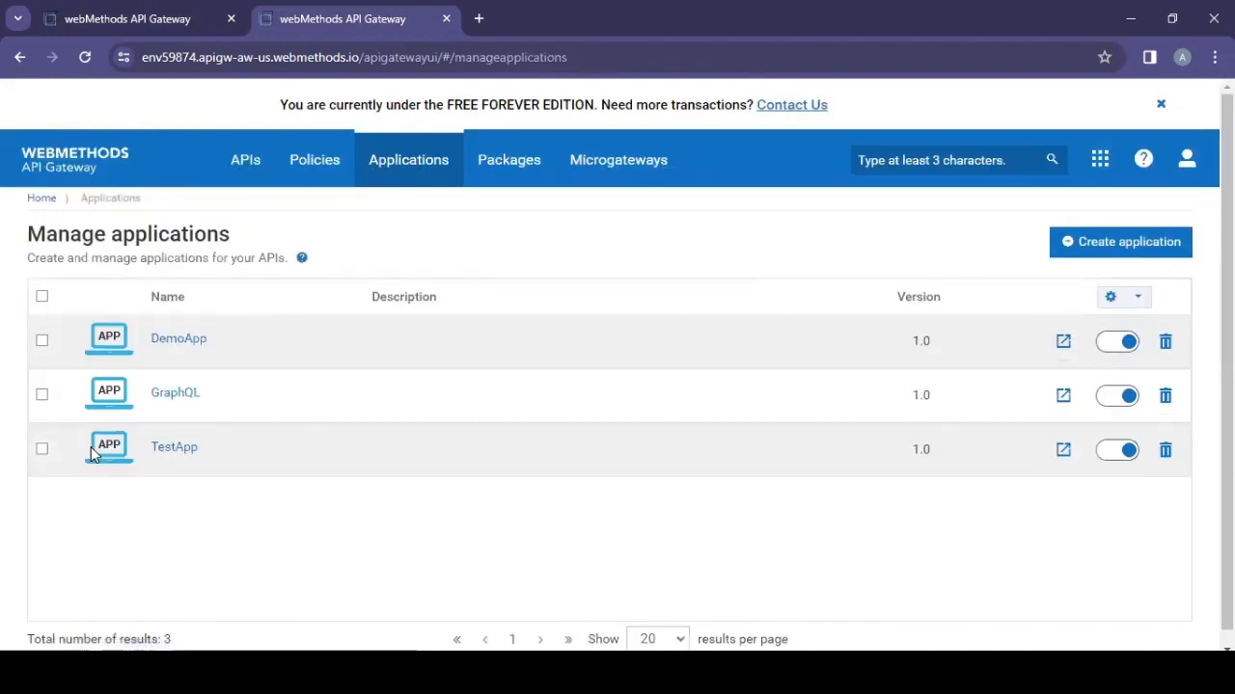
# Reopen PetstoreGW2211Demo from the API list and copy its default gateway endpoint.
pyautogui.click(247, 179)
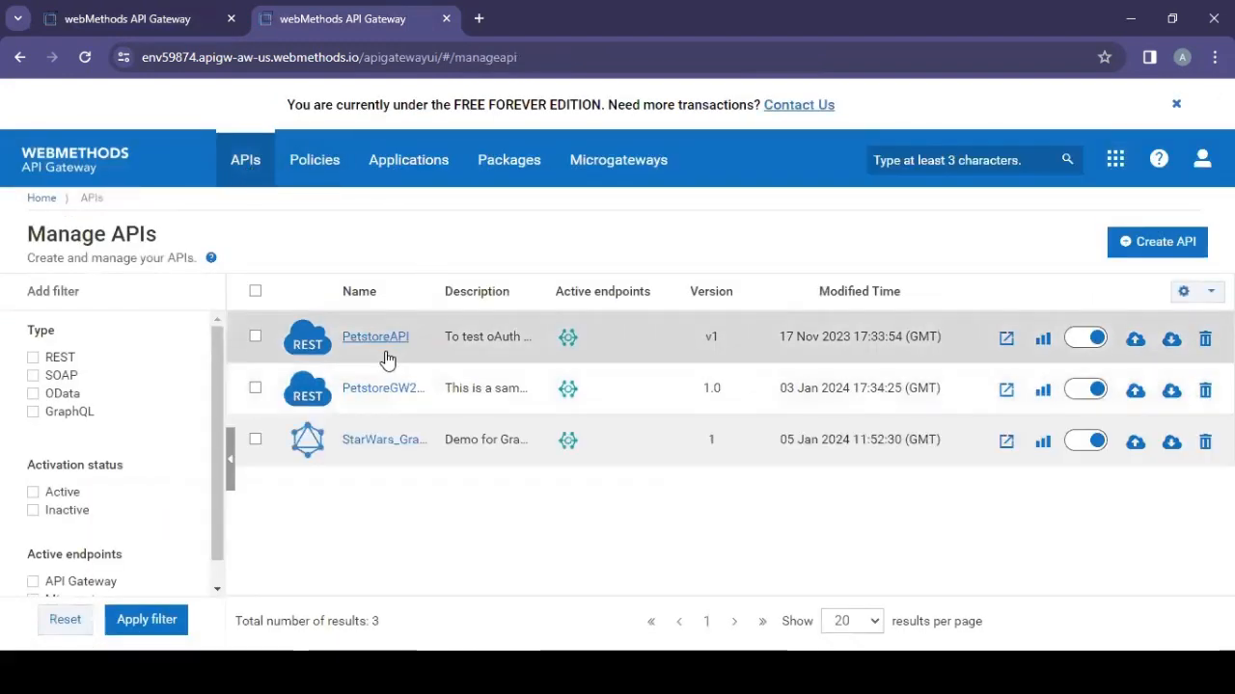
pyautogui.click(374, 388)
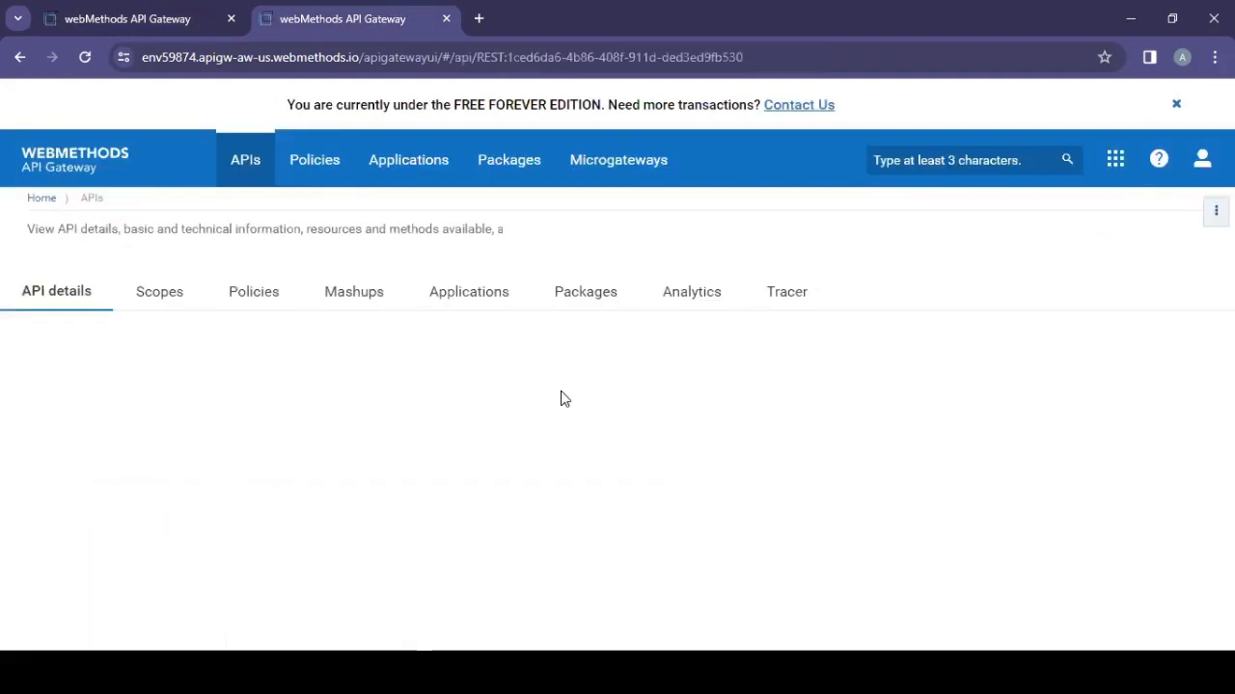
pyautogui.scroll(-5, 622, 454)
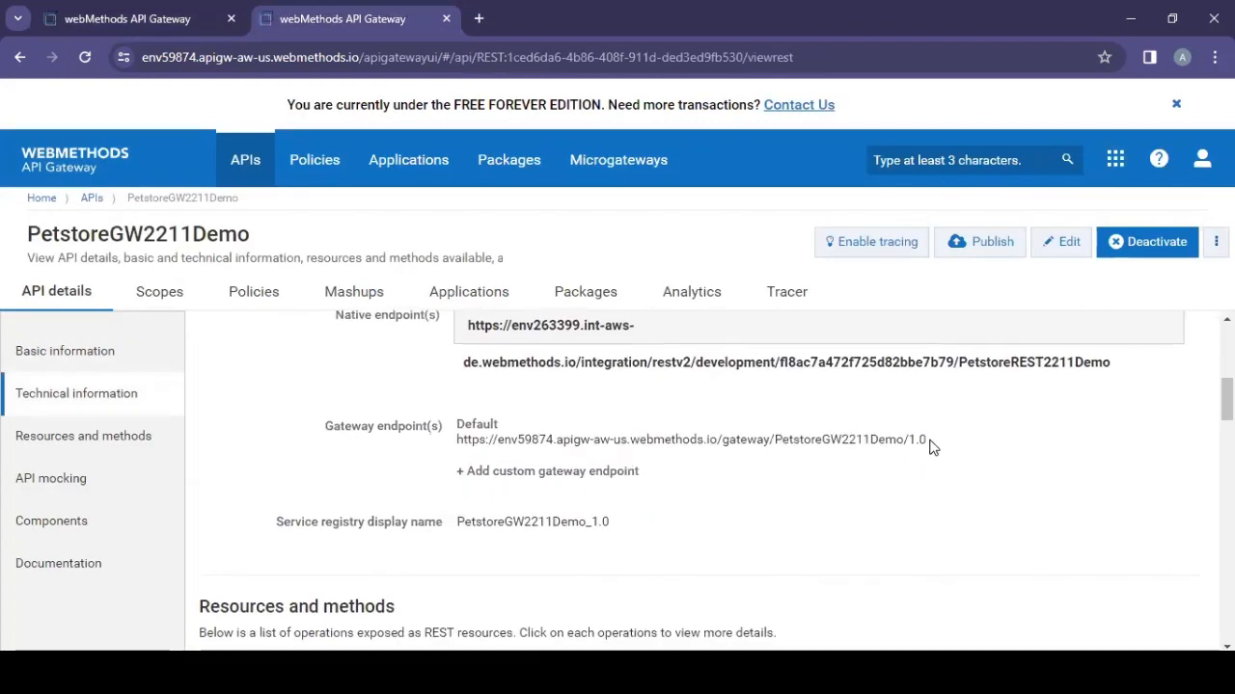
pyautogui.moveTo(930, 446); pyautogui.dragTo(461, 439)
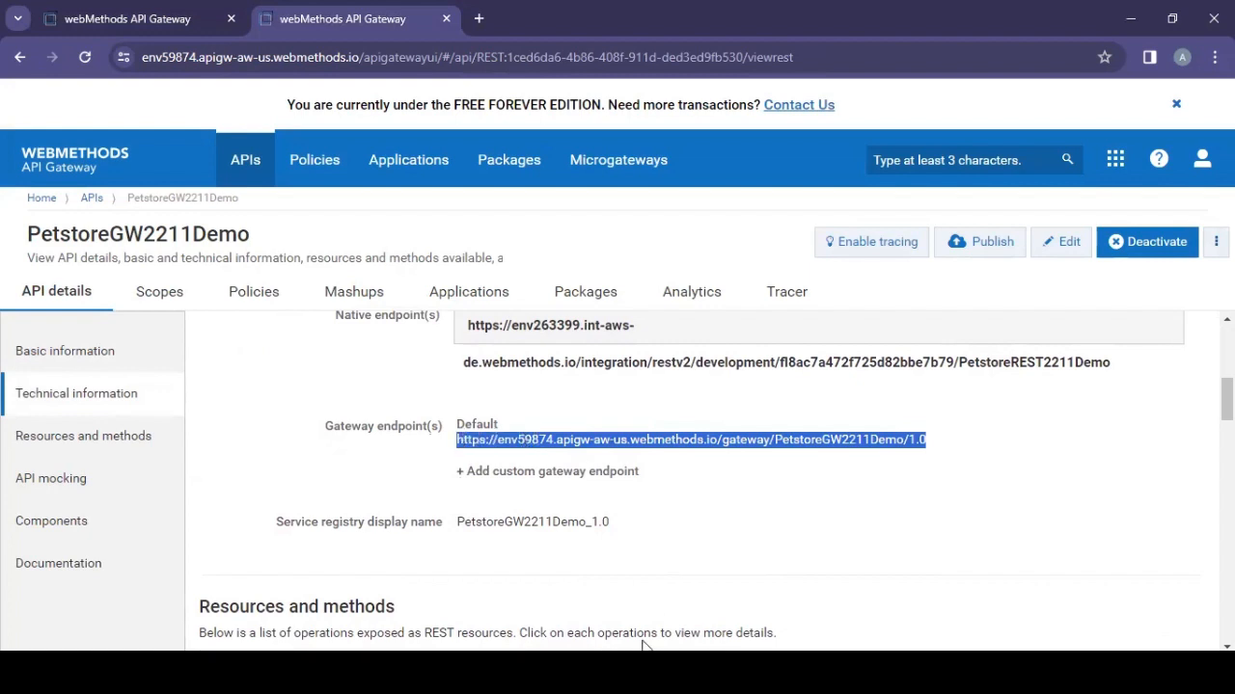
pyautogui.hotkey('alt', 'Tab')
pyautogui.tripleClick(755, 190)
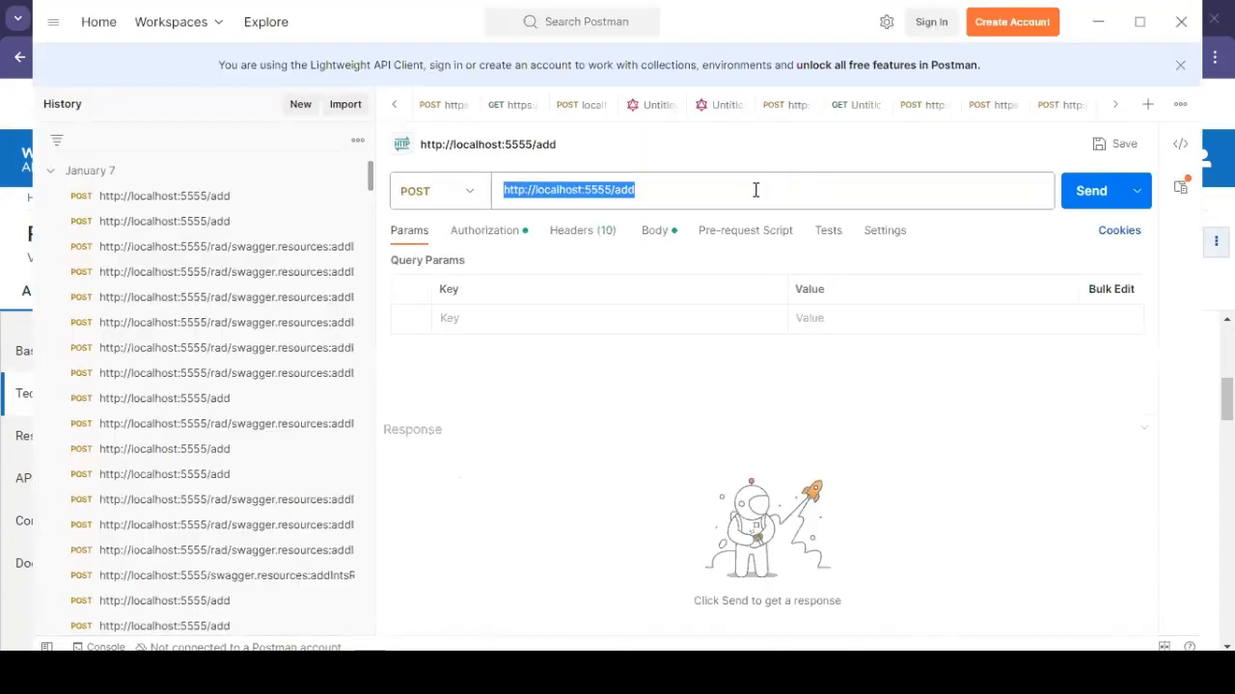
pyautogui.write('https://env59874.apigw-aw-us.webmethods.io/gateway/PetstoreGW2211Demo/1.0')
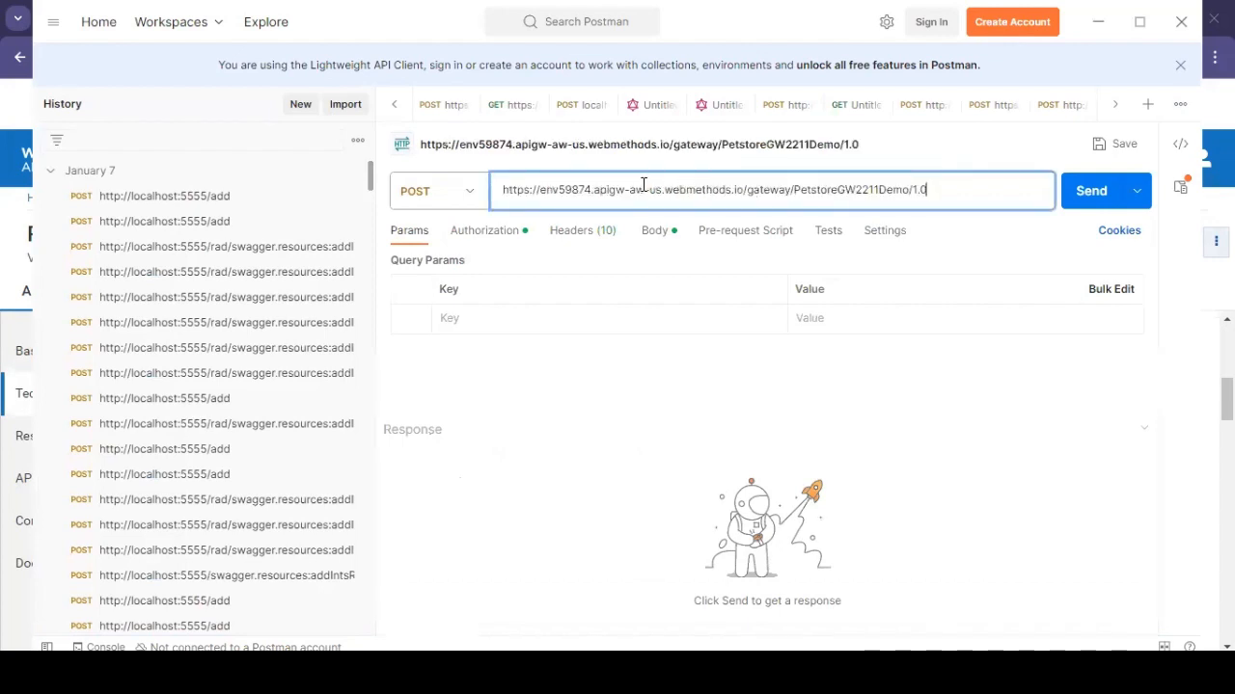
pyautogui.click(460, 191)
pyautogui.click(421, 241)
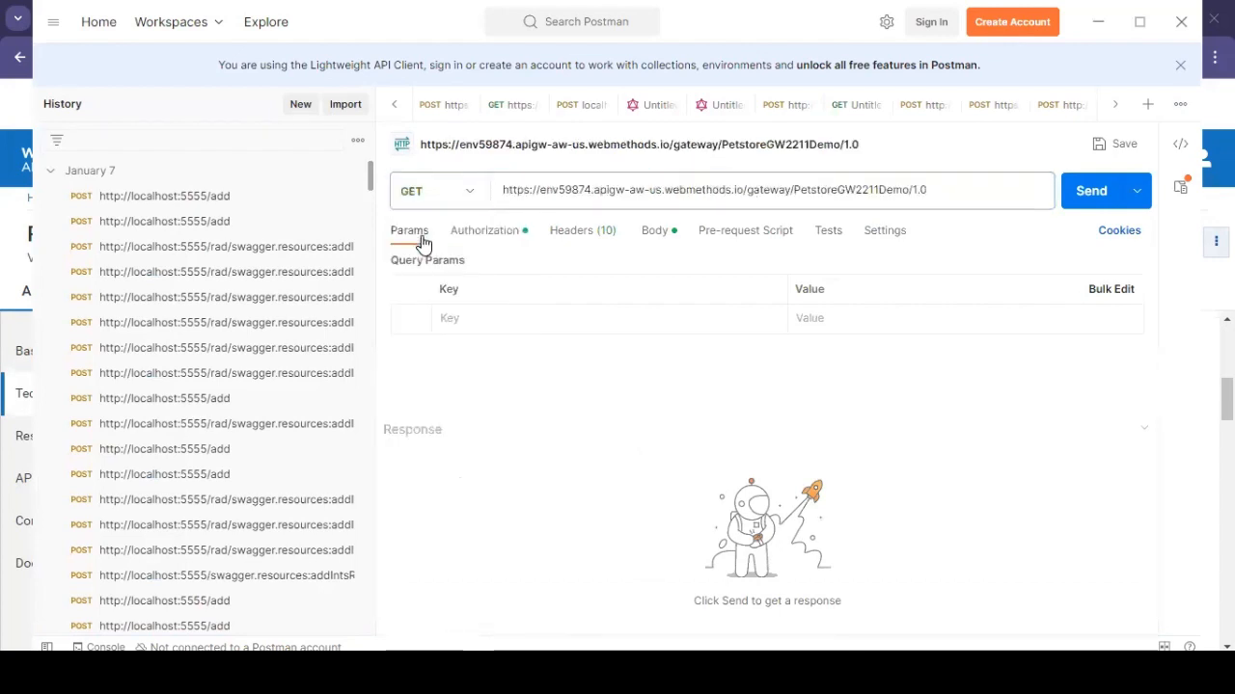
# Append the resource path /pet/findByStatus to the request URL.
pyautogui.click(937, 200)
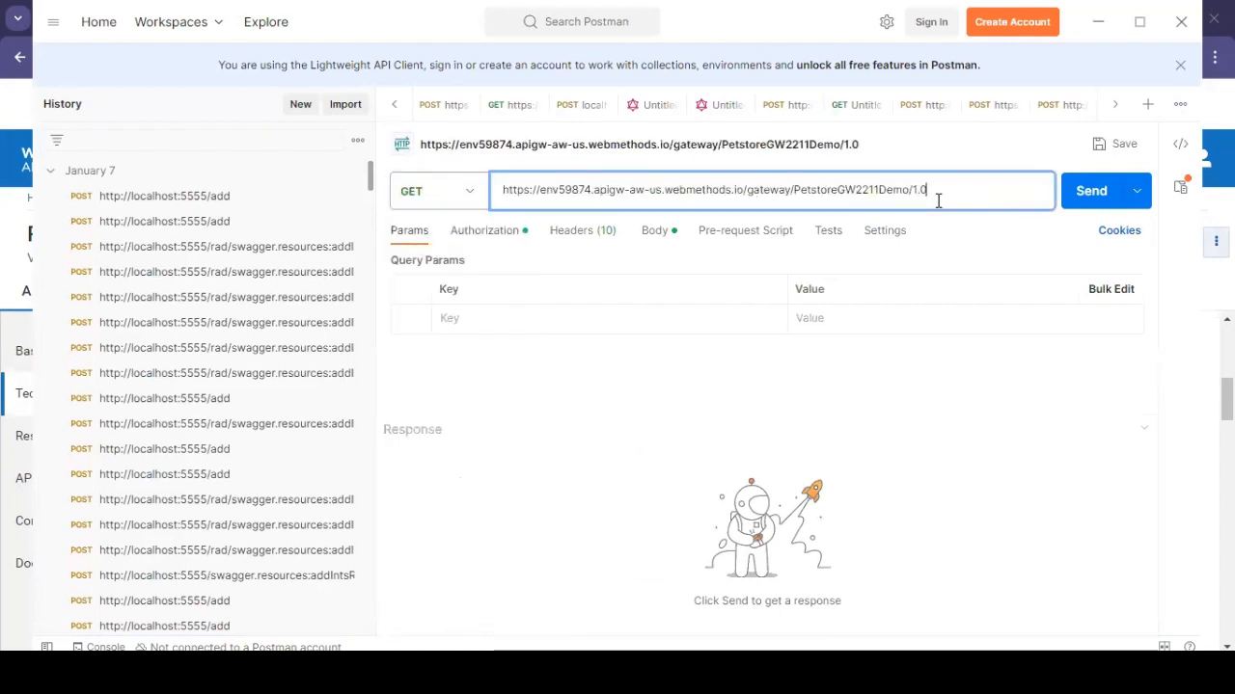
pyautogui.write('/pet/f')
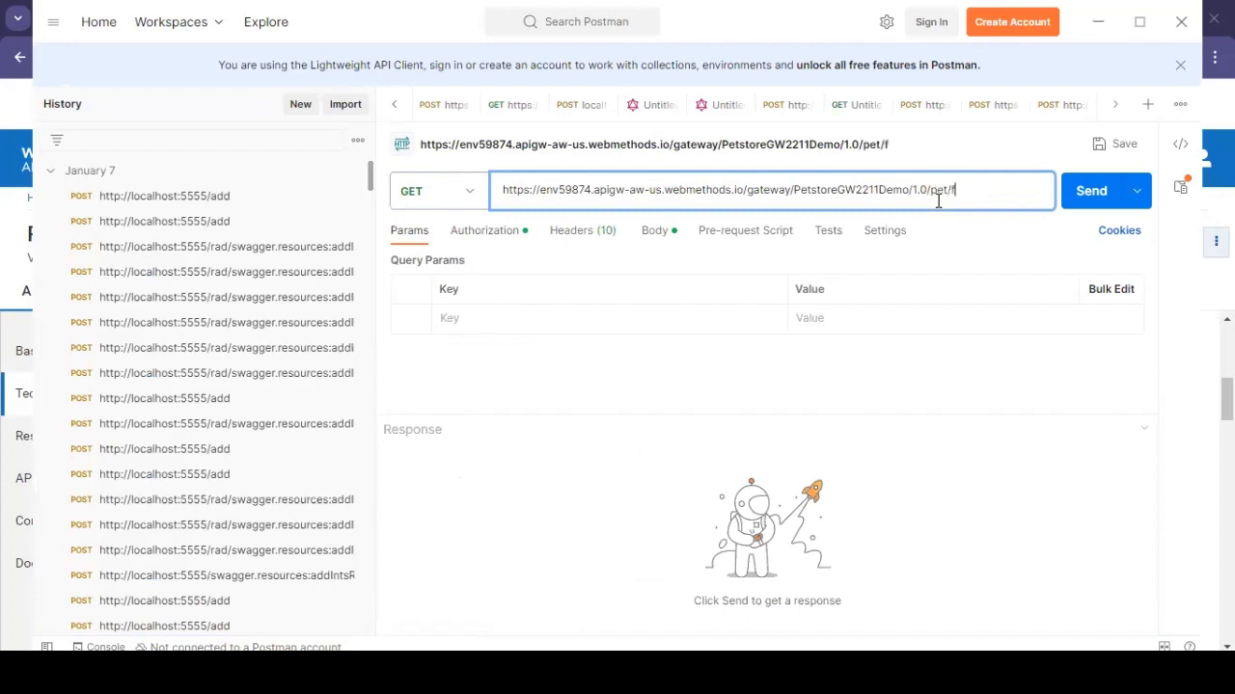
pyautogui.write('indByStatus')
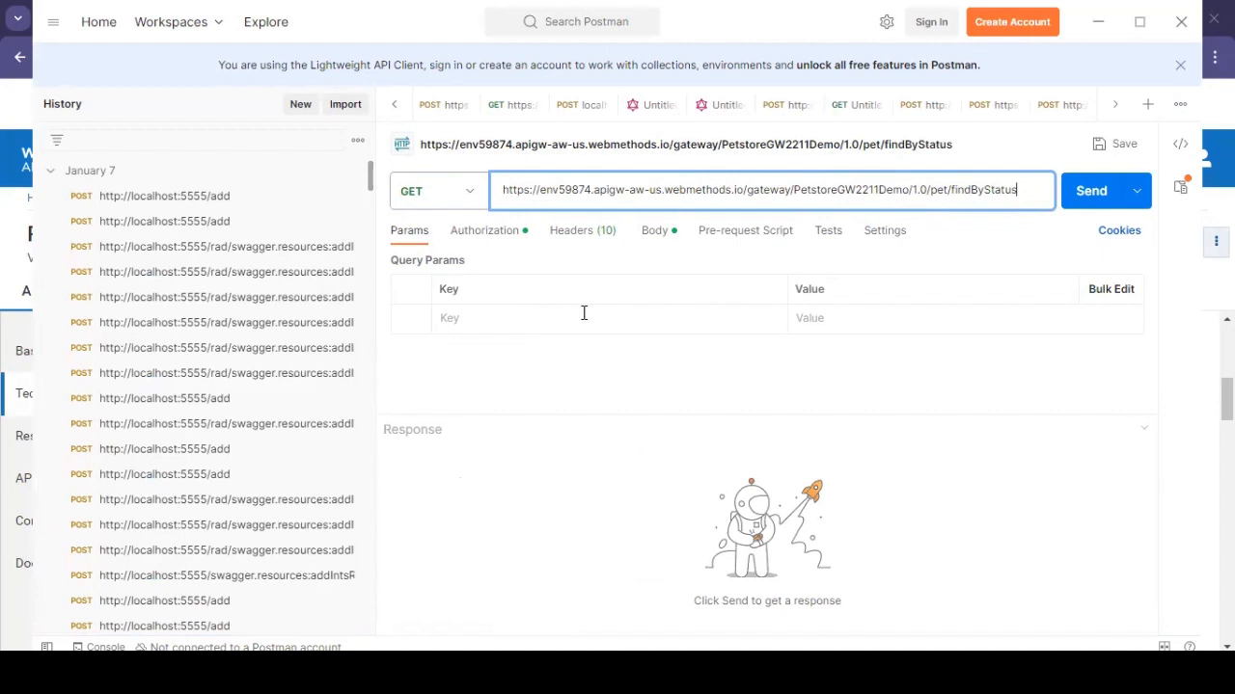
# Add the query parameter status with the value available to the request.
pyautogui.click(565, 316)
pyautogui.write('statjus')
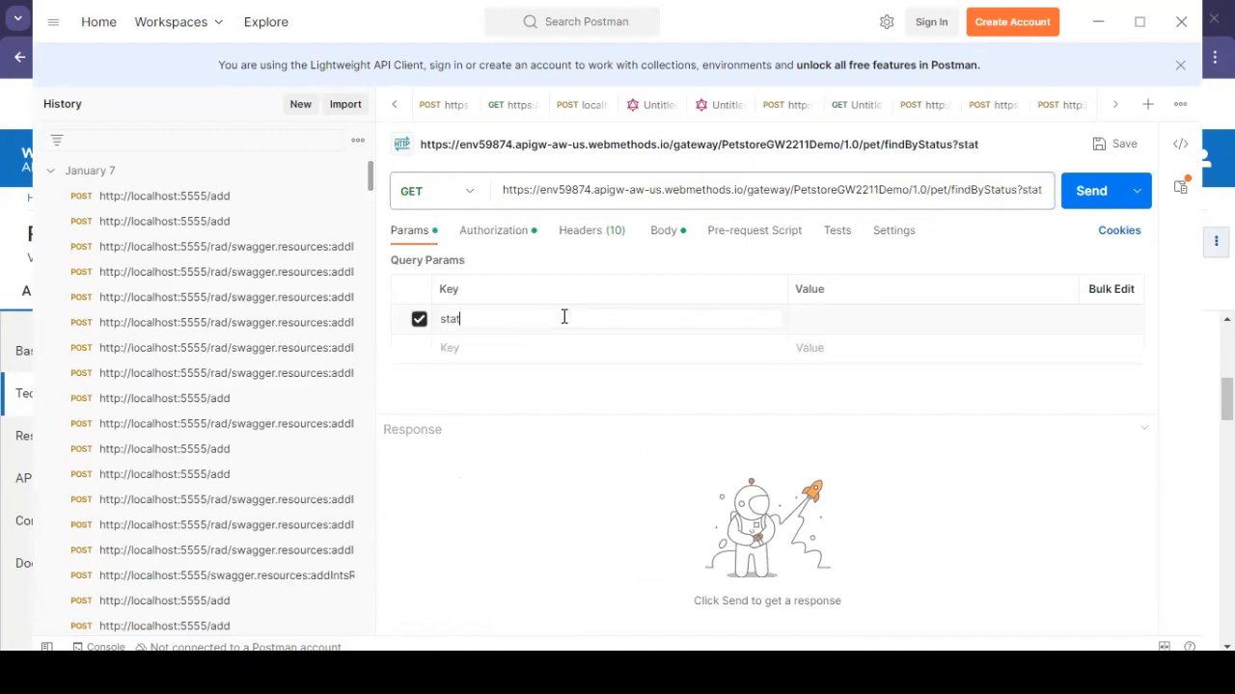
pyautogui.press('BackSpace')
pyautogui.press('BackSpace')
pyautogui.press('BackSpace')
pyautogui.write('us')
pyautogui.press('Tab')
pyautogui.write('available')
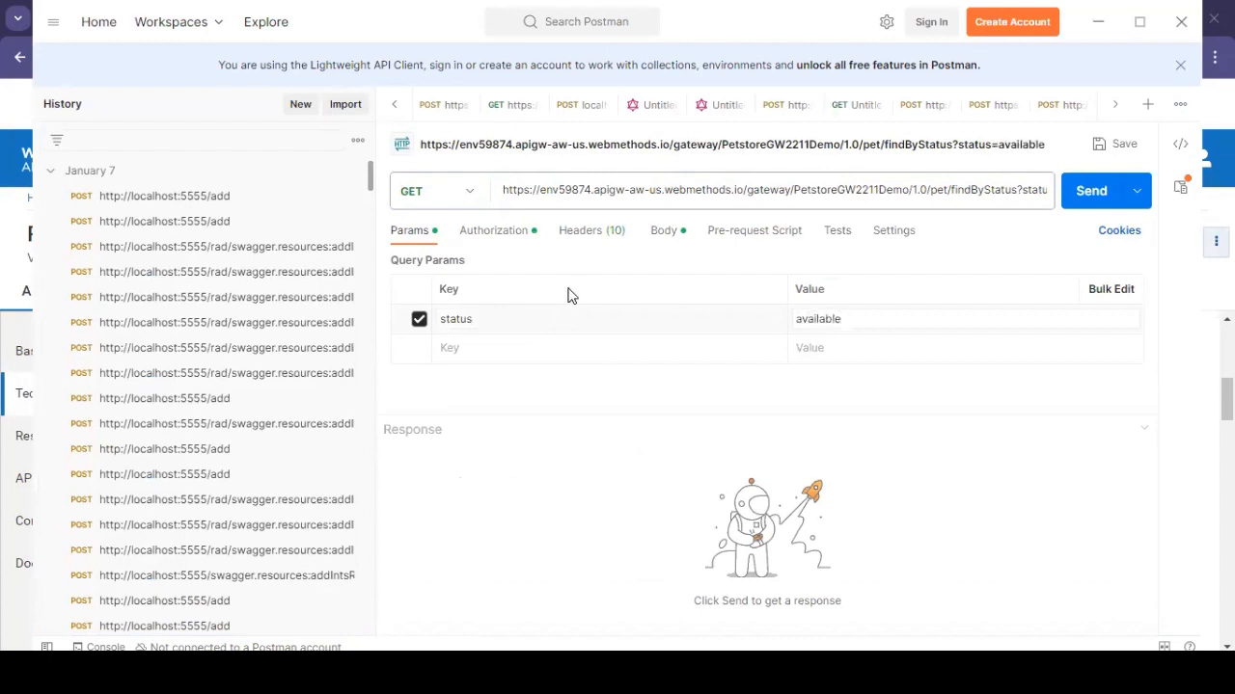
# Set the request's authorization type to No Auth.
pyautogui.click(494, 231)
pyautogui.click(531, 278)
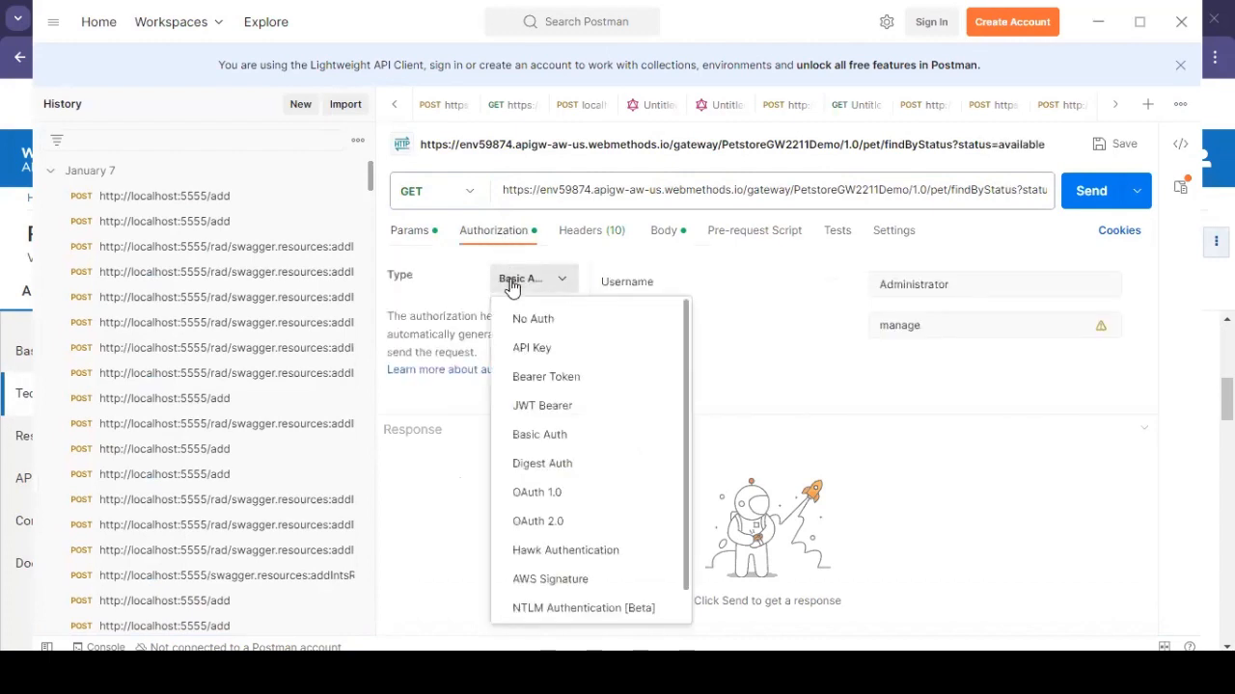
pyautogui.click(535, 320)
# Add a request header named x-Gateway-APIKey.
pyautogui.click(599, 230)
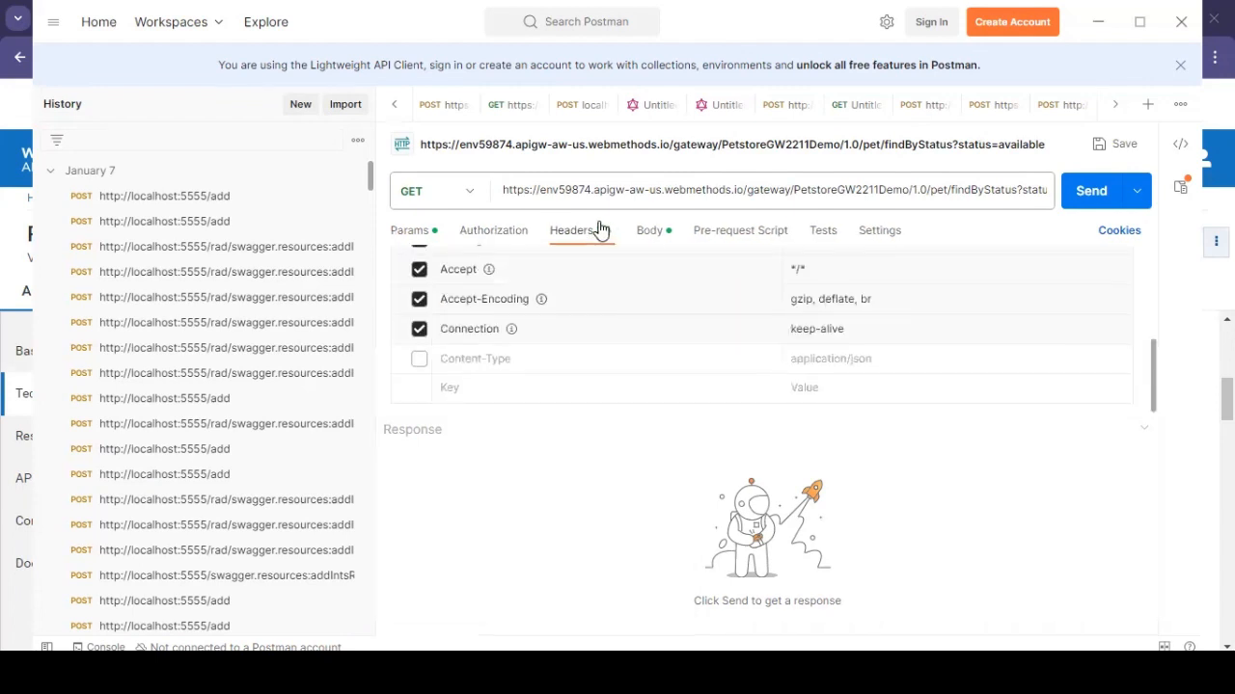
pyautogui.click(464, 389)
pyautogui.write('x')
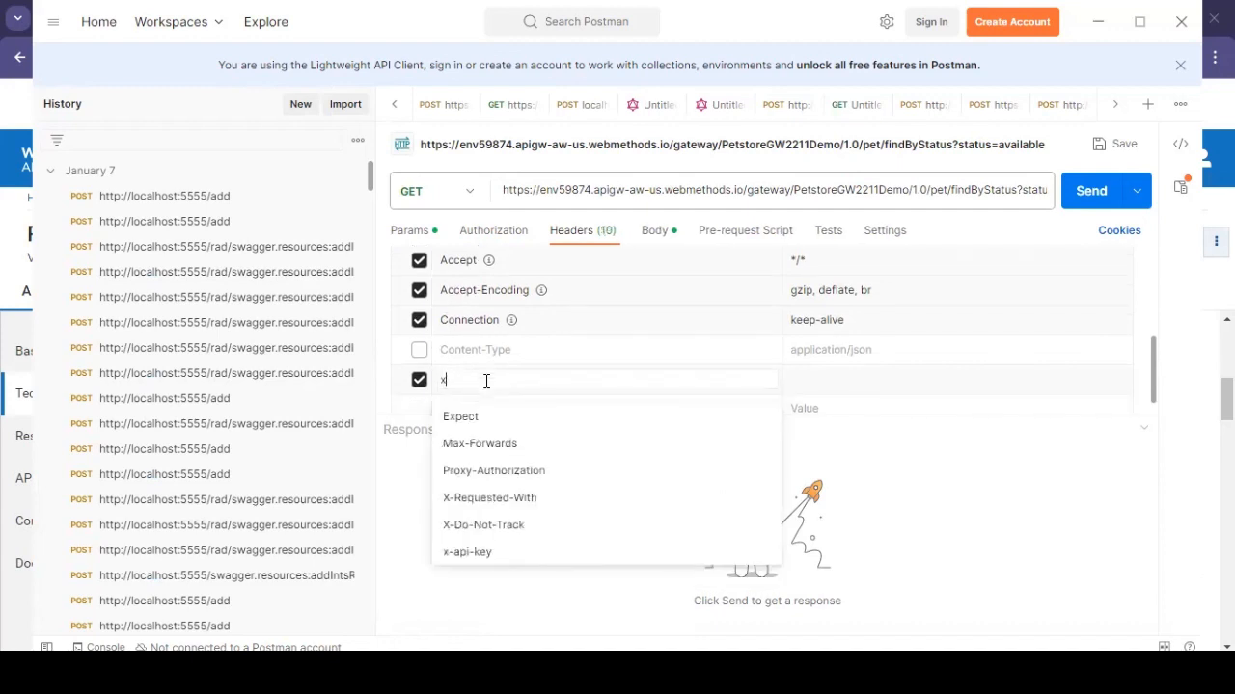
pyautogui.press('Down')
pyautogui.press('Down')
pyautogui.press('Down')
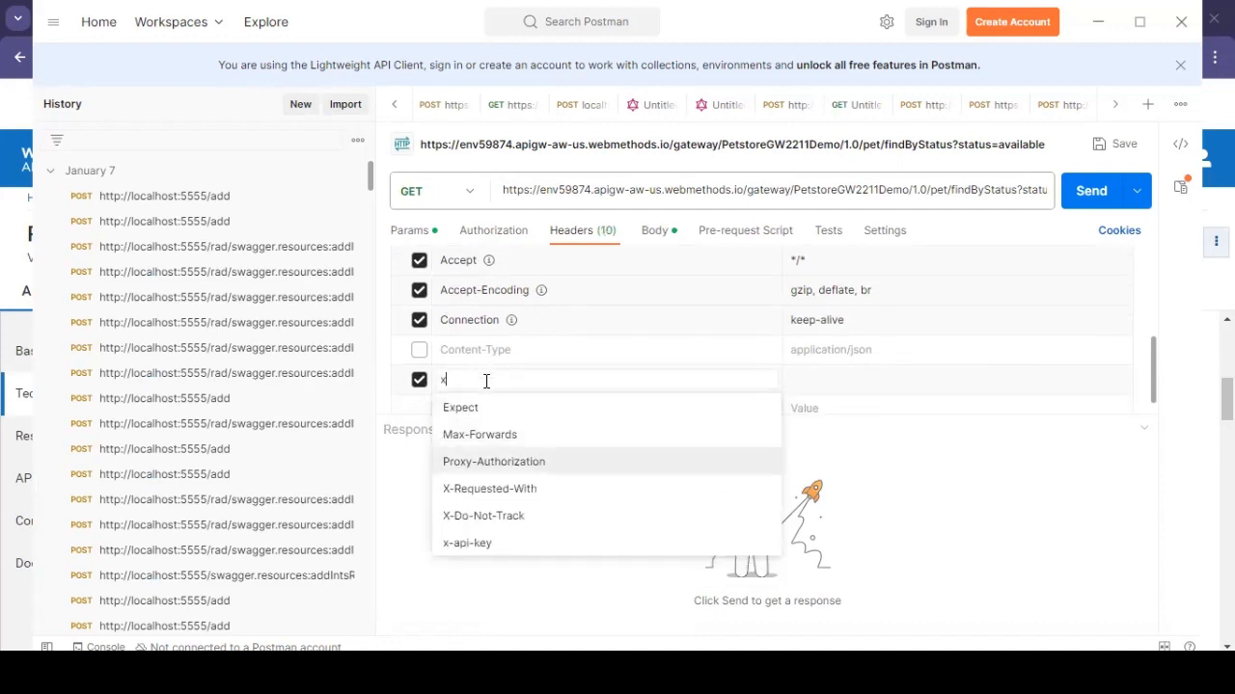
pyautogui.press('Return')
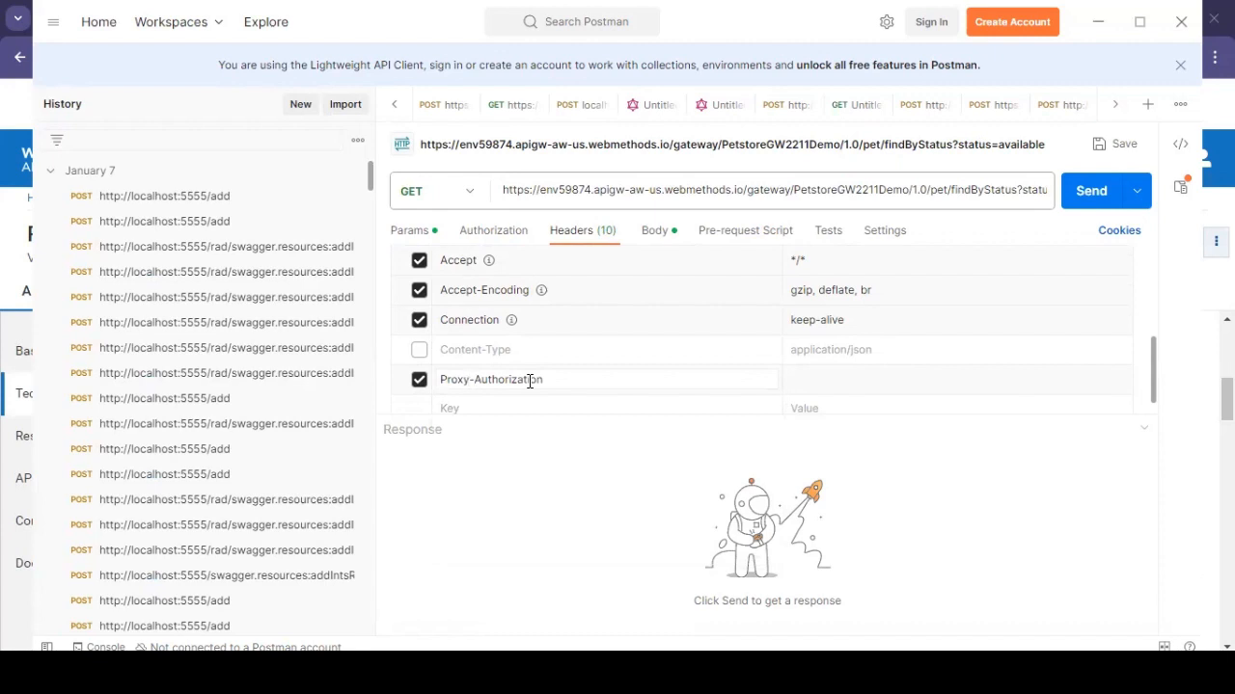
pyautogui.press('BackSpace')
pyautogui.press('BackSpace')
pyautogui.press('BackSpace')
pyautogui.press('BackSpace')
pyautogui.press('BackSpace')
pyautogui.write('x')
pyautogui.hotkey('shift', 'Right')
pyautogui.hotkey('shift', 'Right')
pyautogui.hotkey('shift', 'Right')
pyautogui.hotkey('shift', 'Right')
pyautogui.hotkey('shift', 'Right')
pyautogui.hotkey('shift', 'Right')
pyautogui.hotkey('shift', 'Right')
pyautogui.hotkey('shift', 'Right')
pyautogui.hotkey('shift', 'Right')
pyautogui.hotkey('shift', 'Right')
pyautogui.hotkey('shift', 'Right')
pyautogui.hotkey('shift', 'Right')
pyautogui.hotkey('shift', 'Right')
pyautogui.doubleClick(497, 379)
pyautogui.write('-')
pyautogui.press('BackSpace')
pyautogui.write('G')
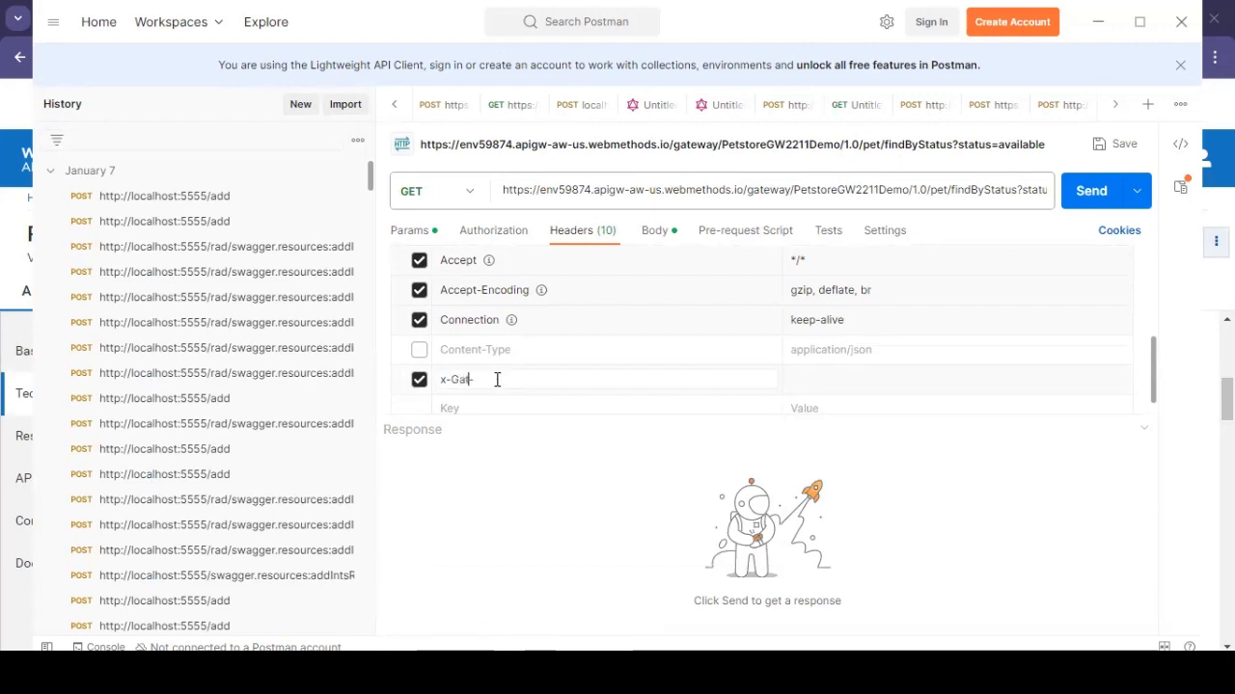
pyautogui.write('ateway-APIKey')
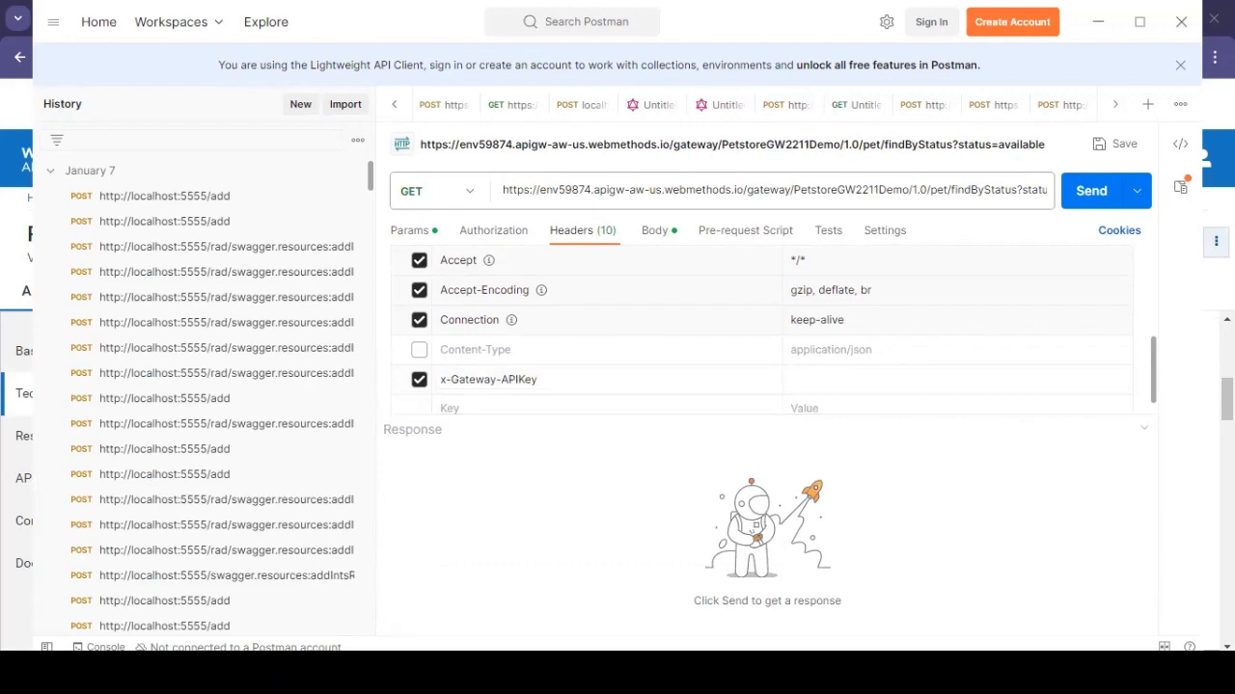
# Return to the target API Gateway, open DemoApp from the API's applications and copy its API access key.
pyautogui.click(552, 672)
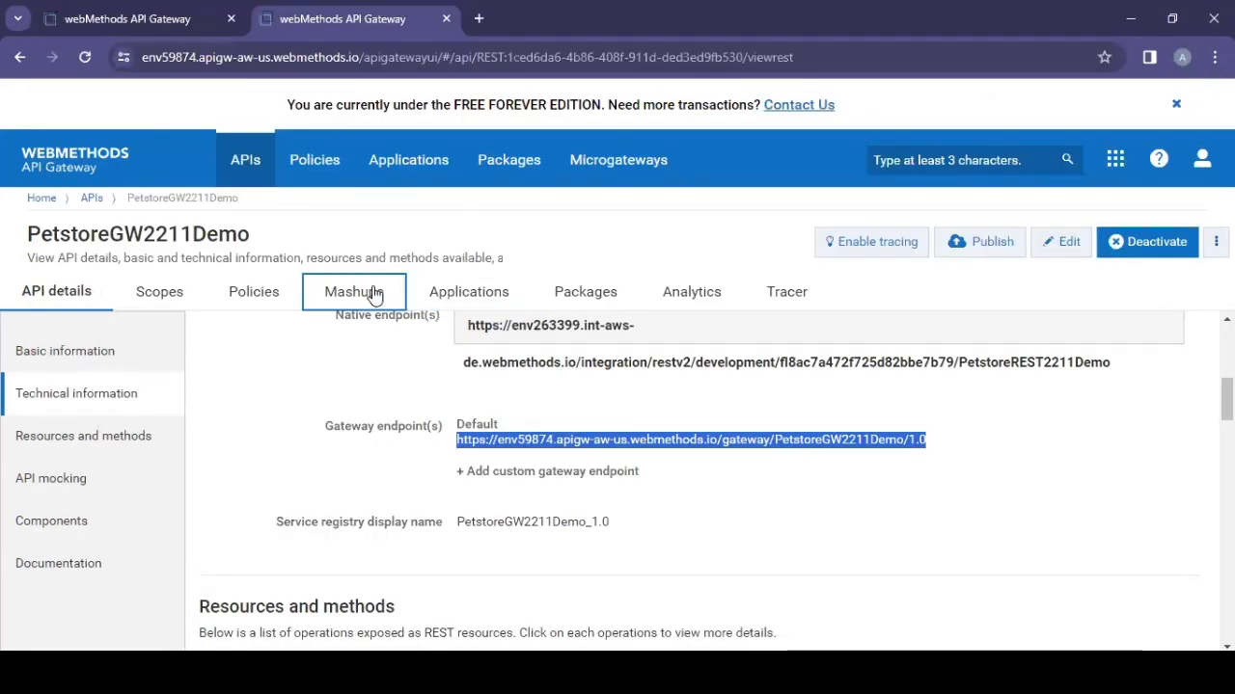
pyautogui.click(449, 290)
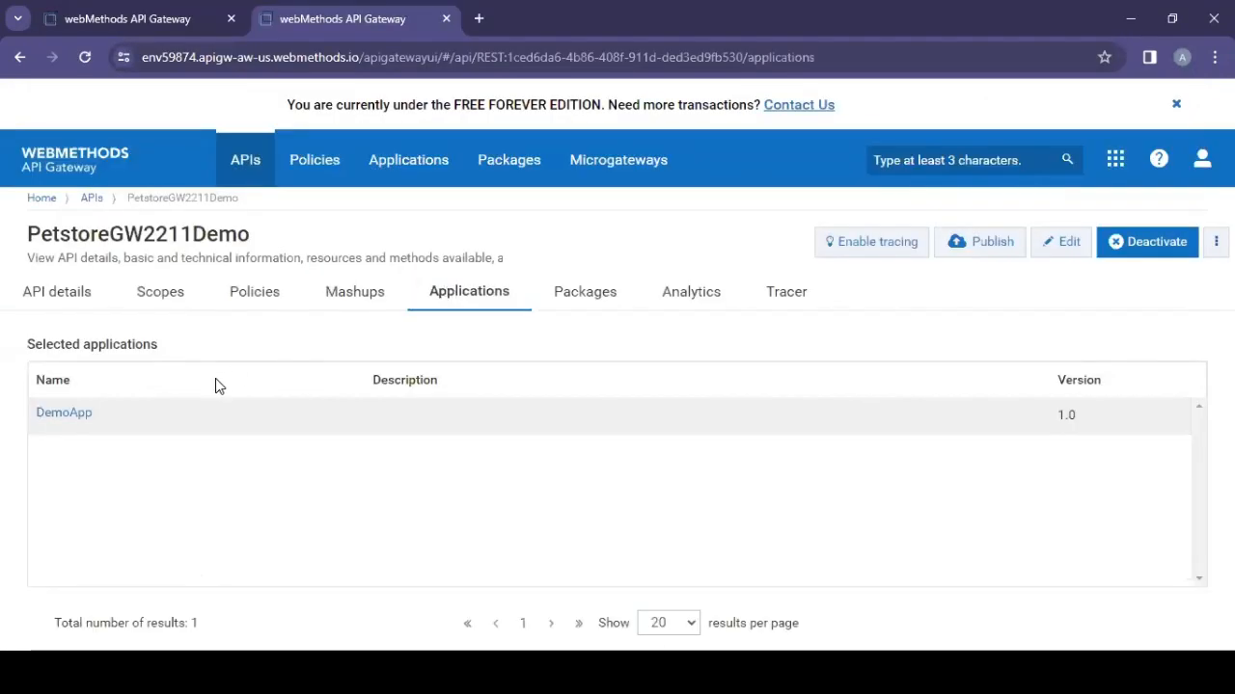
pyautogui.click(76, 416)
pyautogui.scroll(-3, 486, 434)
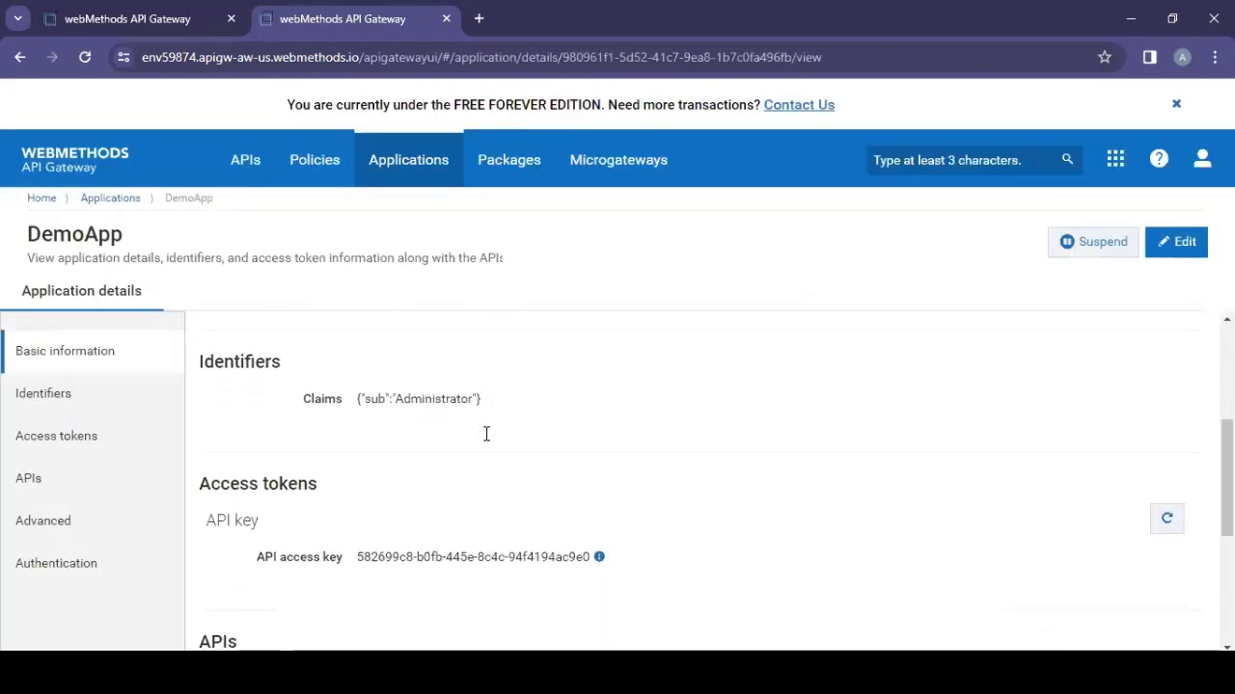
pyautogui.scroll(-1, 486, 434)
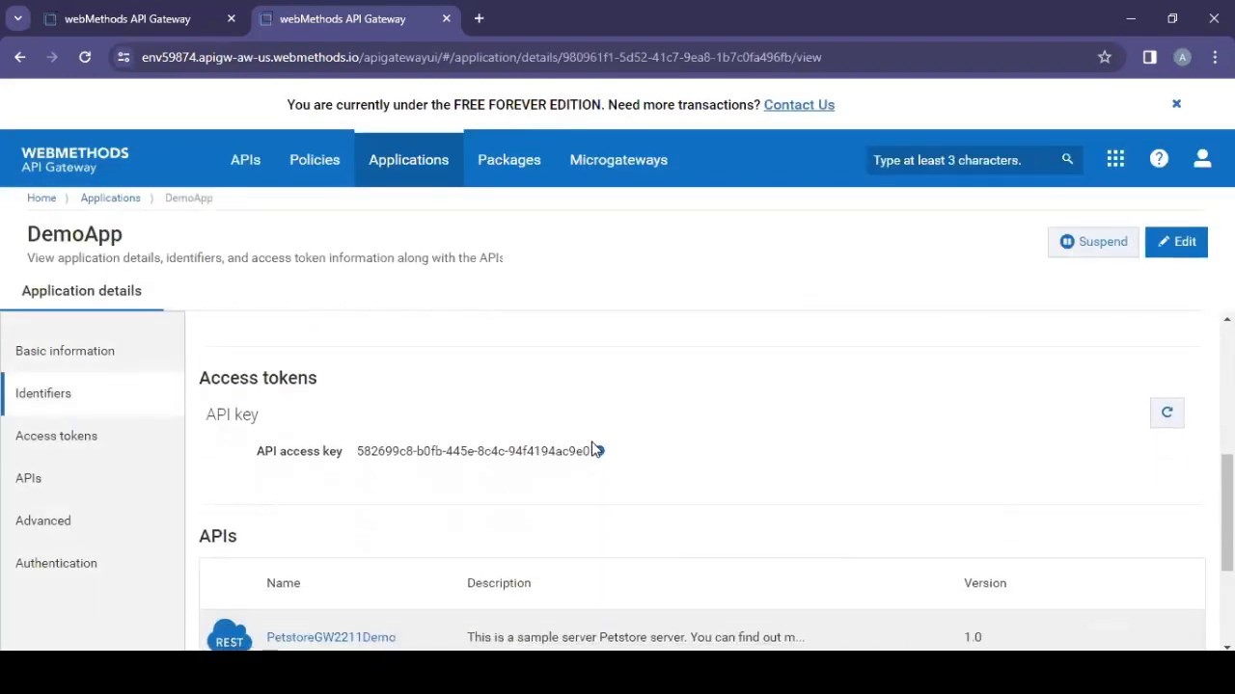
pyautogui.moveTo(591, 450); pyautogui.dragTo(363, 451)
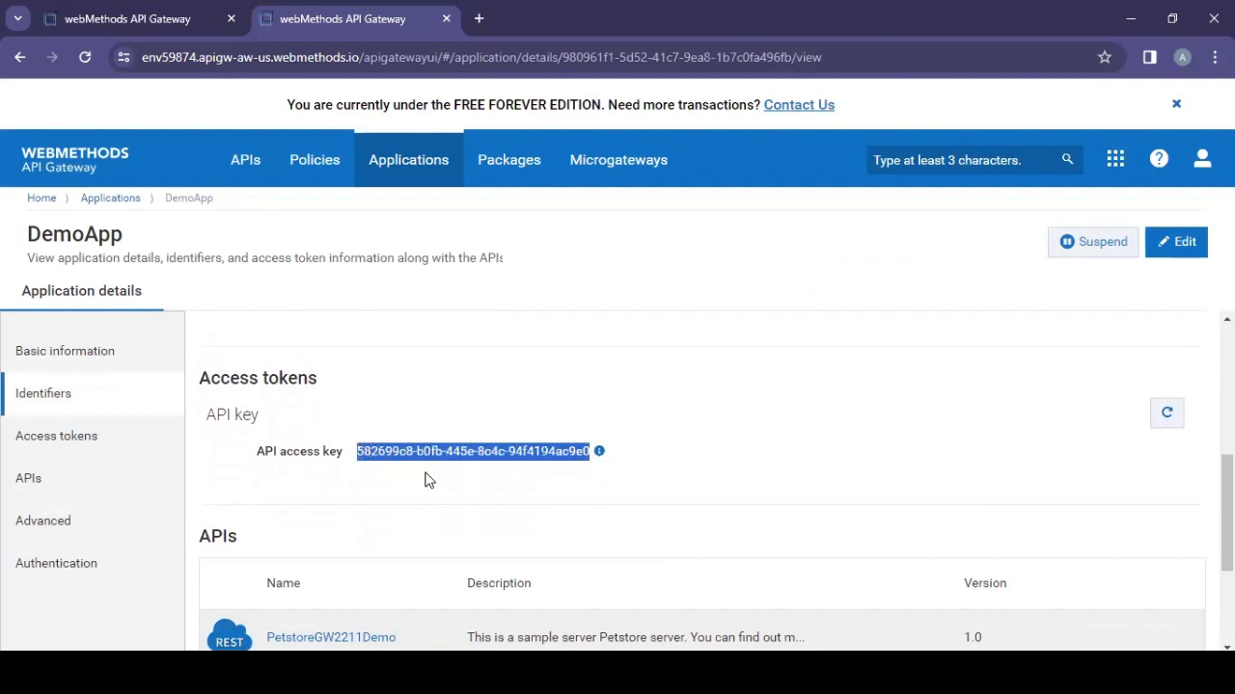
pyautogui.click(601, 459)
pyautogui.click(600, 459)
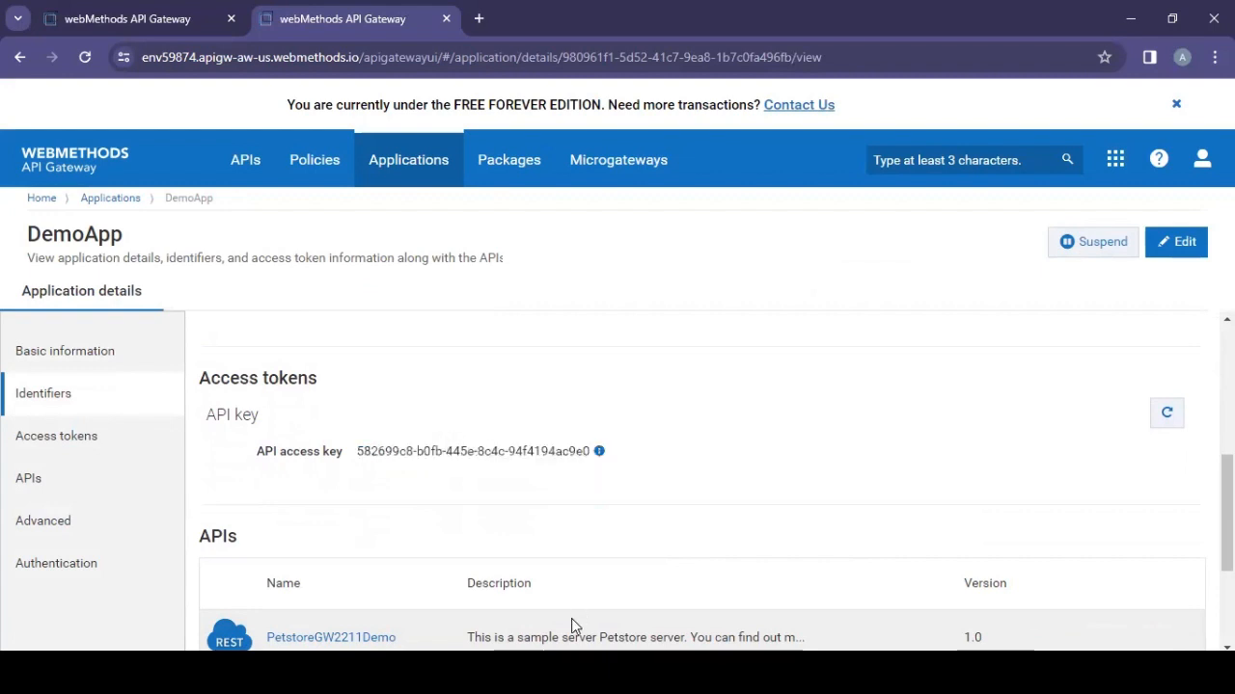
# Switch to Postman and paste the API access key as the x-Gateway-APIKey header's value.
pyautogui.click(552, 672)
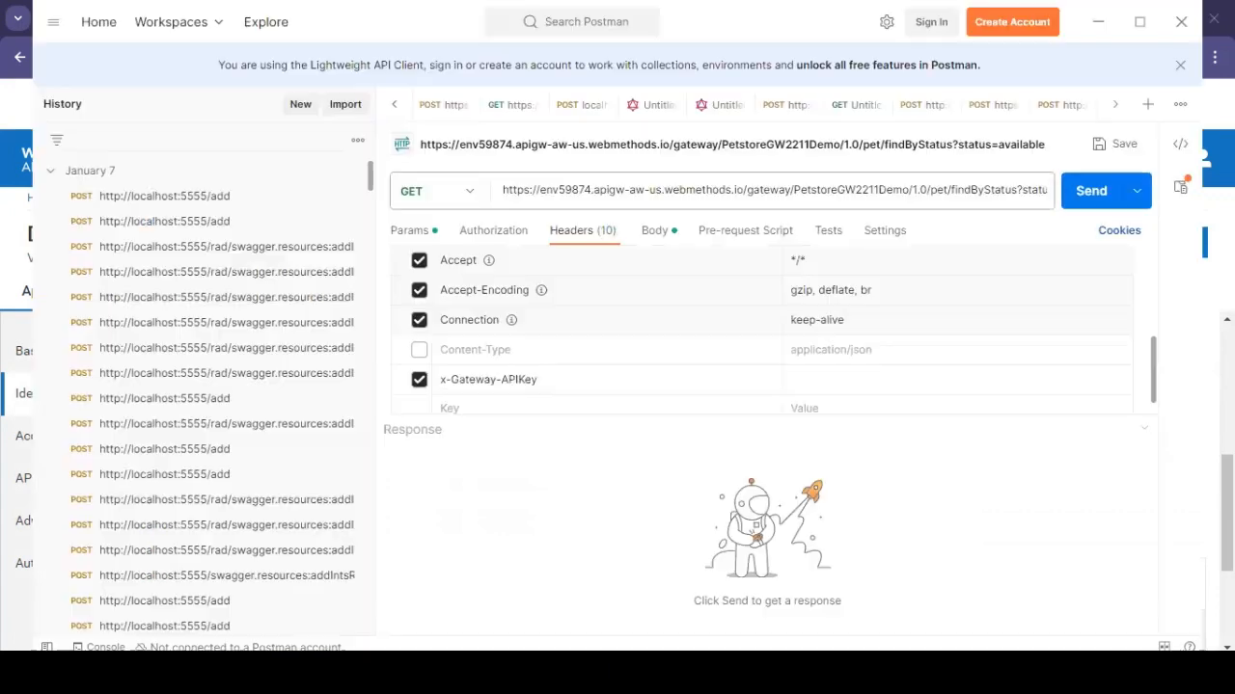
pyautogui.click(821, 383)
pyautogui.hotkey('ctrl', 'v')
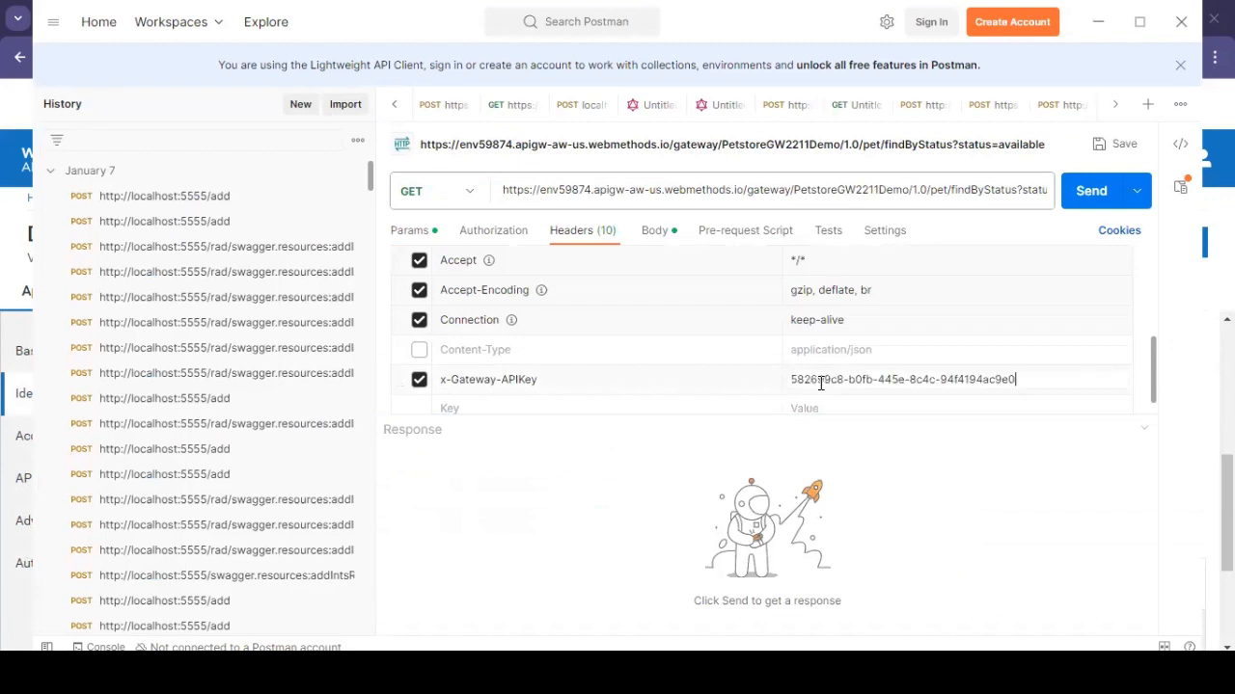
# Send the findByStatus request with the API key, and resend it with an extra character in the x-Gateway-APIKey value before restoring the key.
pyautogui.click(1096, 191)
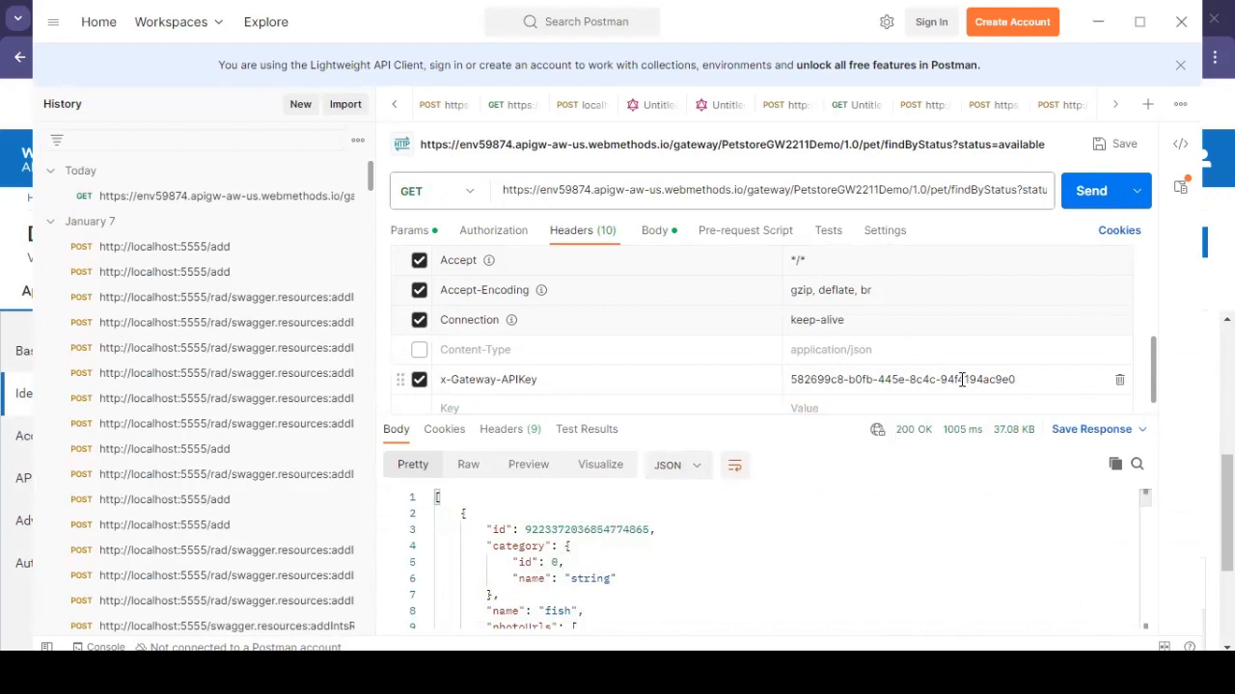
pyautogui.click(1050, 379)
pyautogui.click(1088, 193)
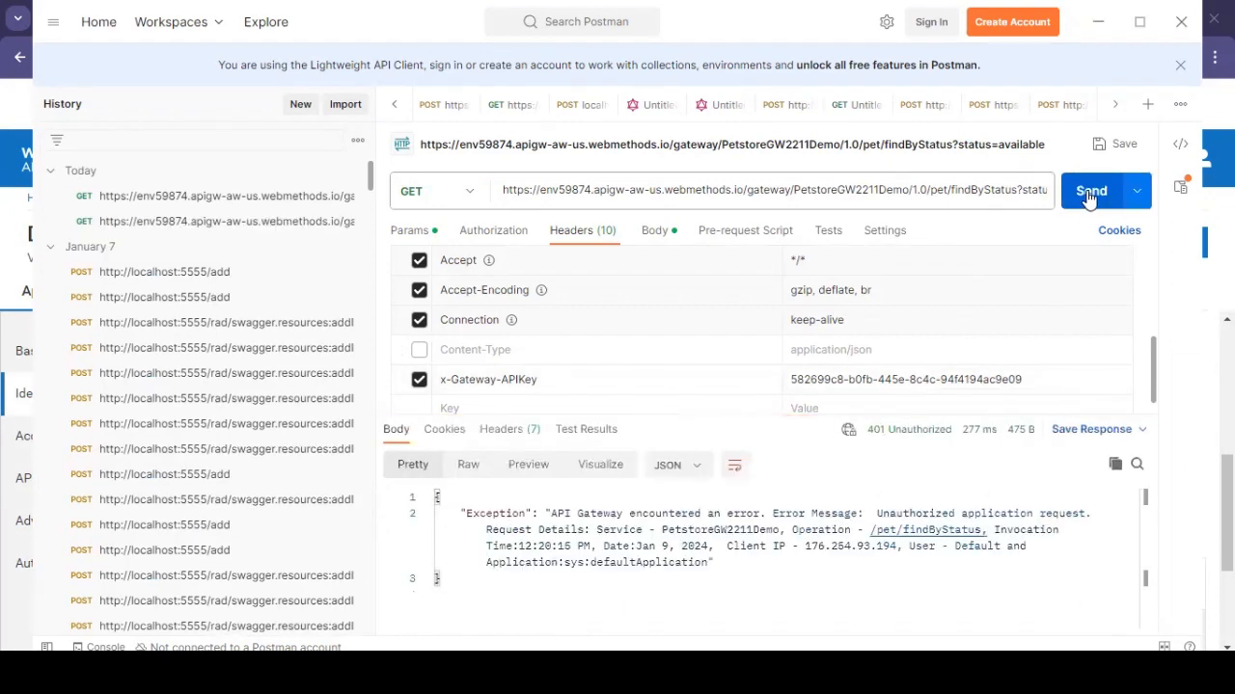
pyautogui.click(1031, 379)
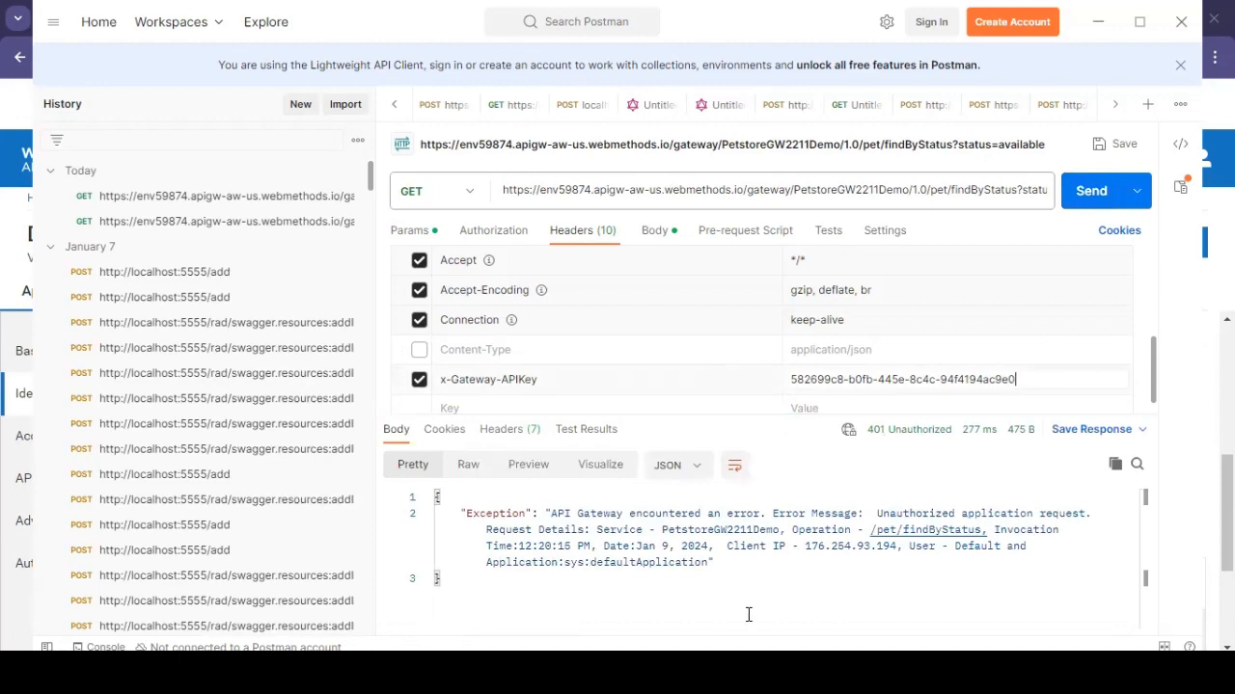
# Switch to the source API Gateway, open PetstoreGW2211Demo from its APIs and copy the default gateway endpoint.
pyautogui.hotkey('alt', 'Tab')
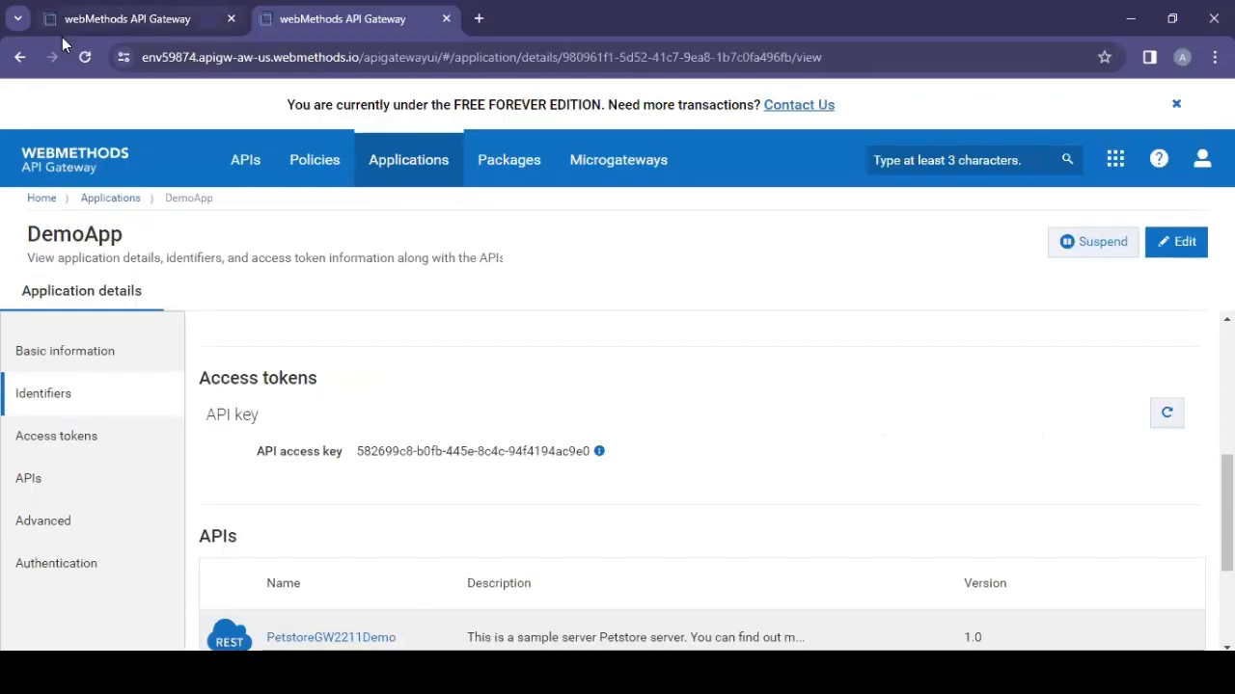
pyautogui.click(160, 17)
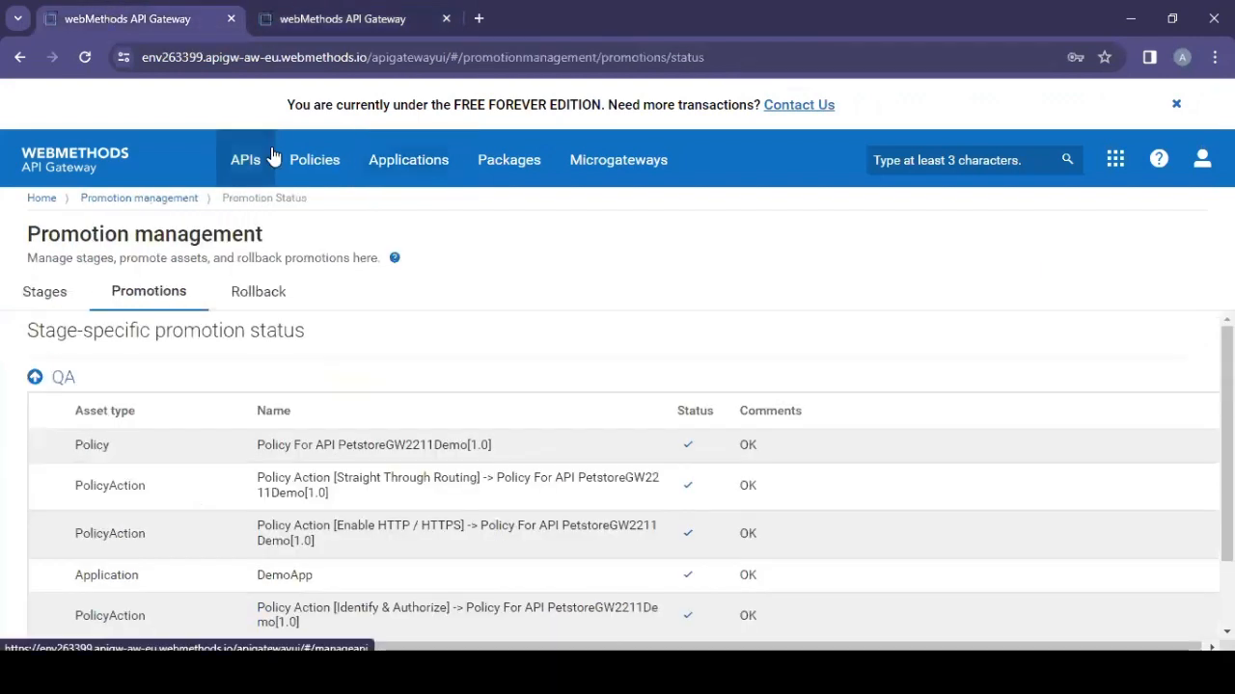
pyautogui.click(241, 176)
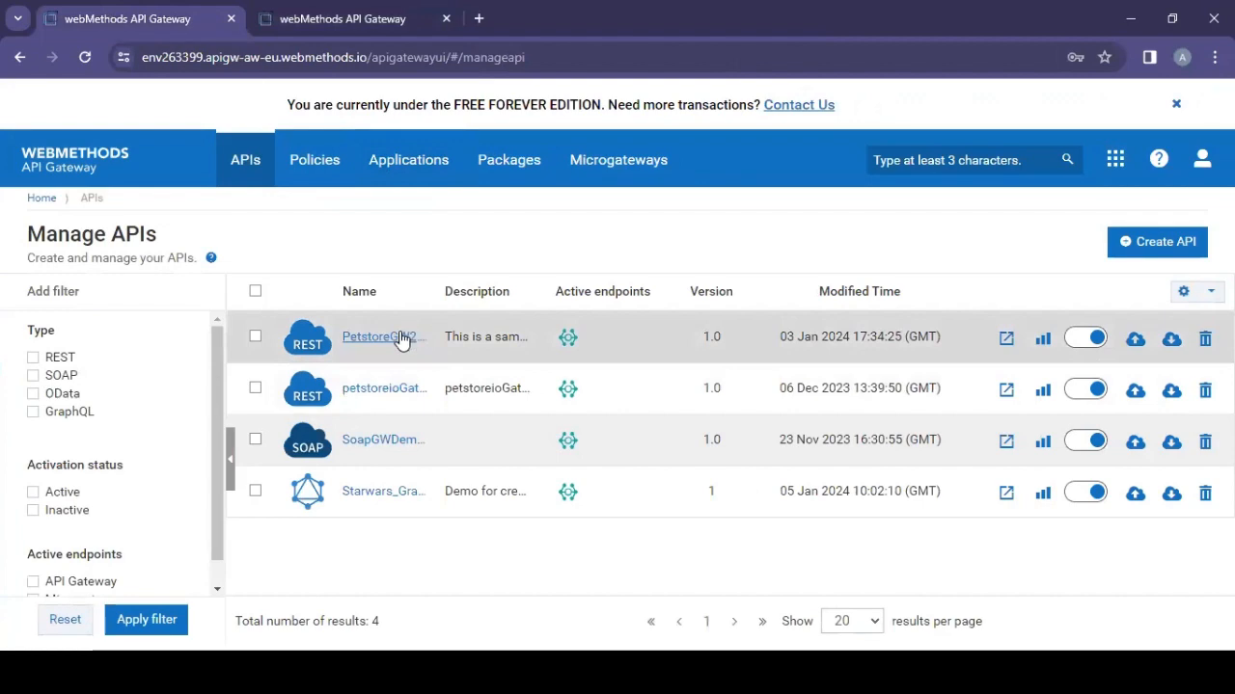
pyautogui.click(403, 337)
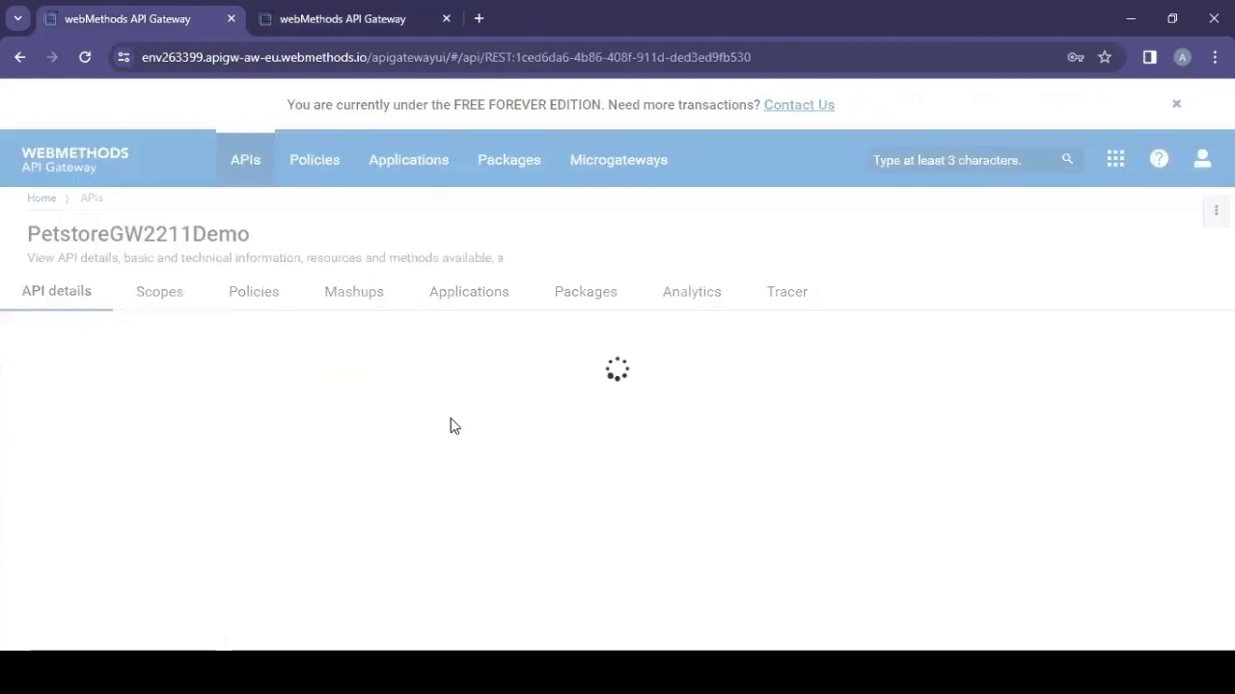
pyautogui.scroll(-4, 452, 427)
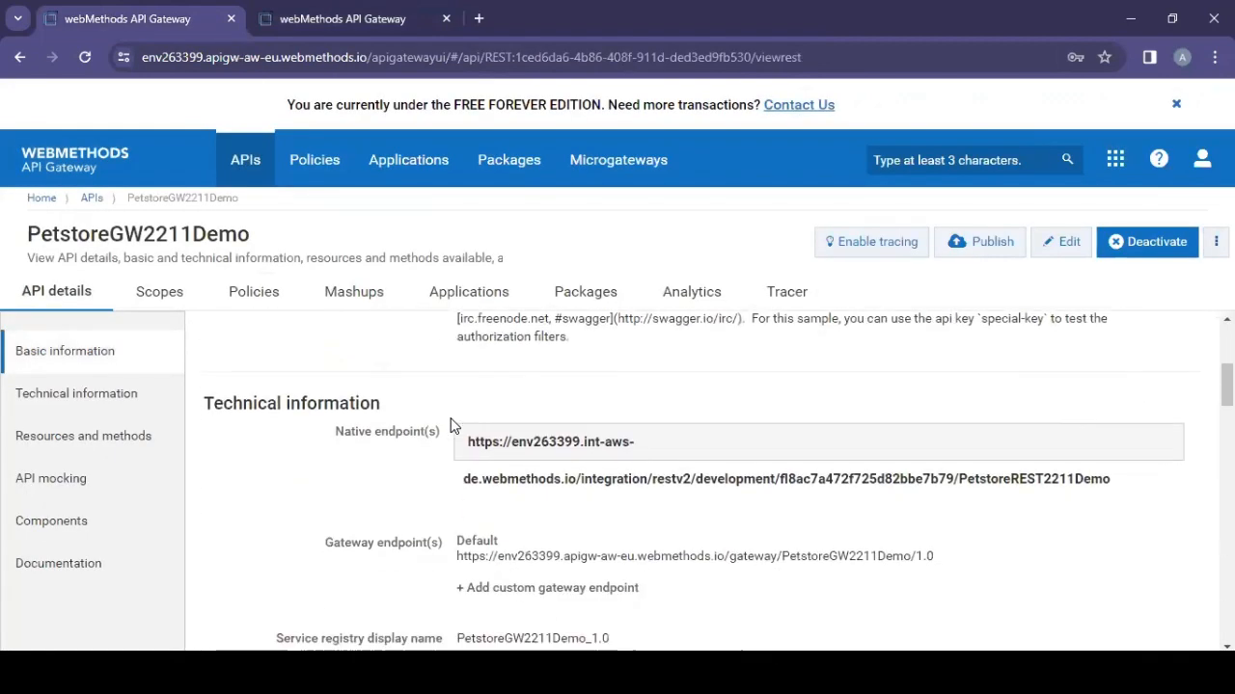
pyautogui.moveTo(457, 552); pyautogui.dragTo(934, 551)
pyautogui.hotkey('ctrl', 'c')
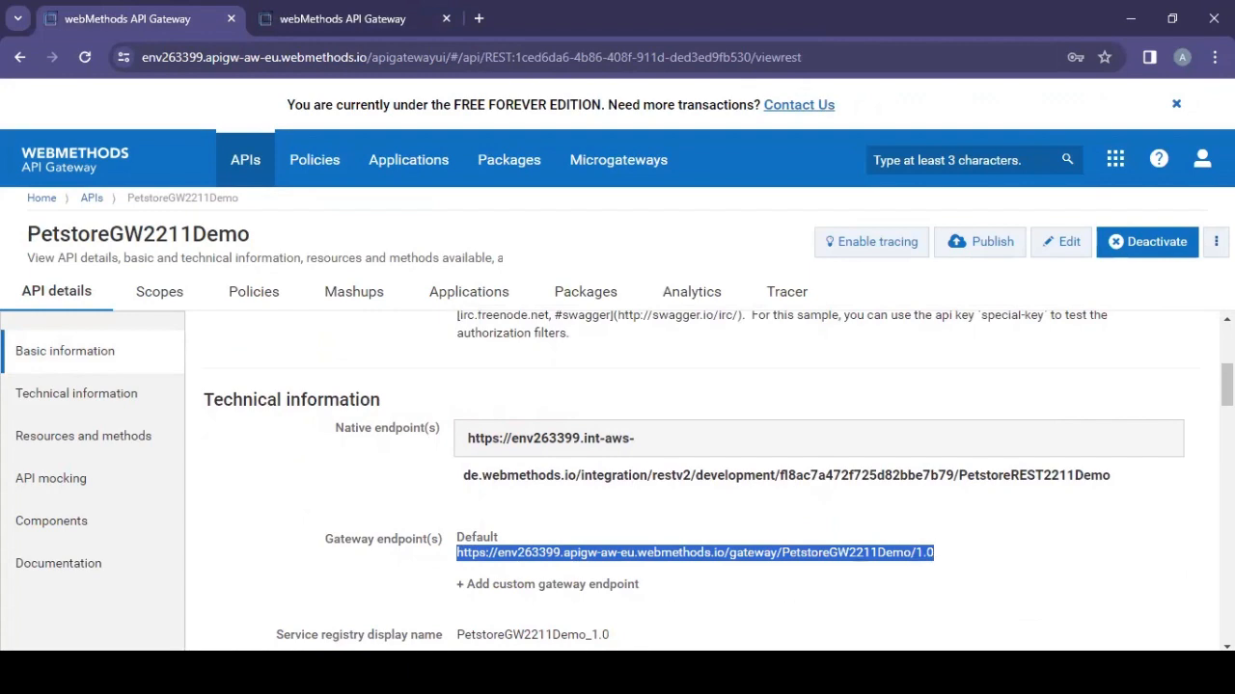
pyautogui.hotkey('alt', 'Tab')
pyautogui.click(830, 191)
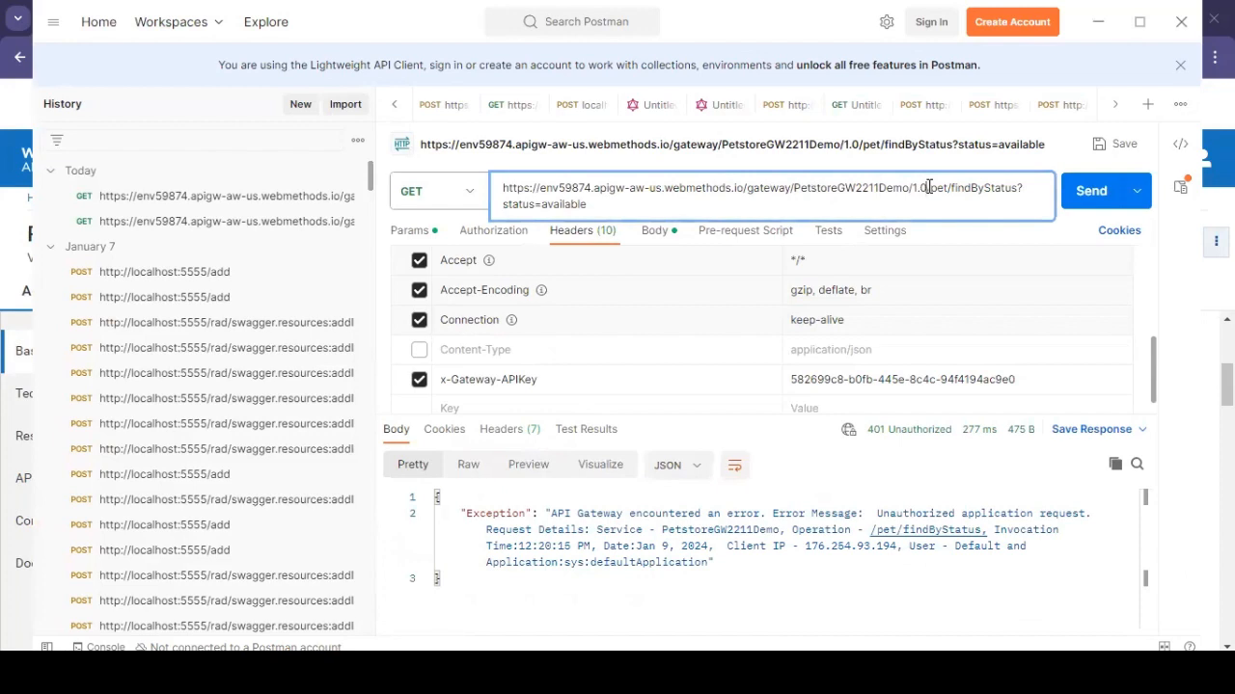
pyautogui.moveTo(927, 187); pyautogui.dragTo(503, 181)
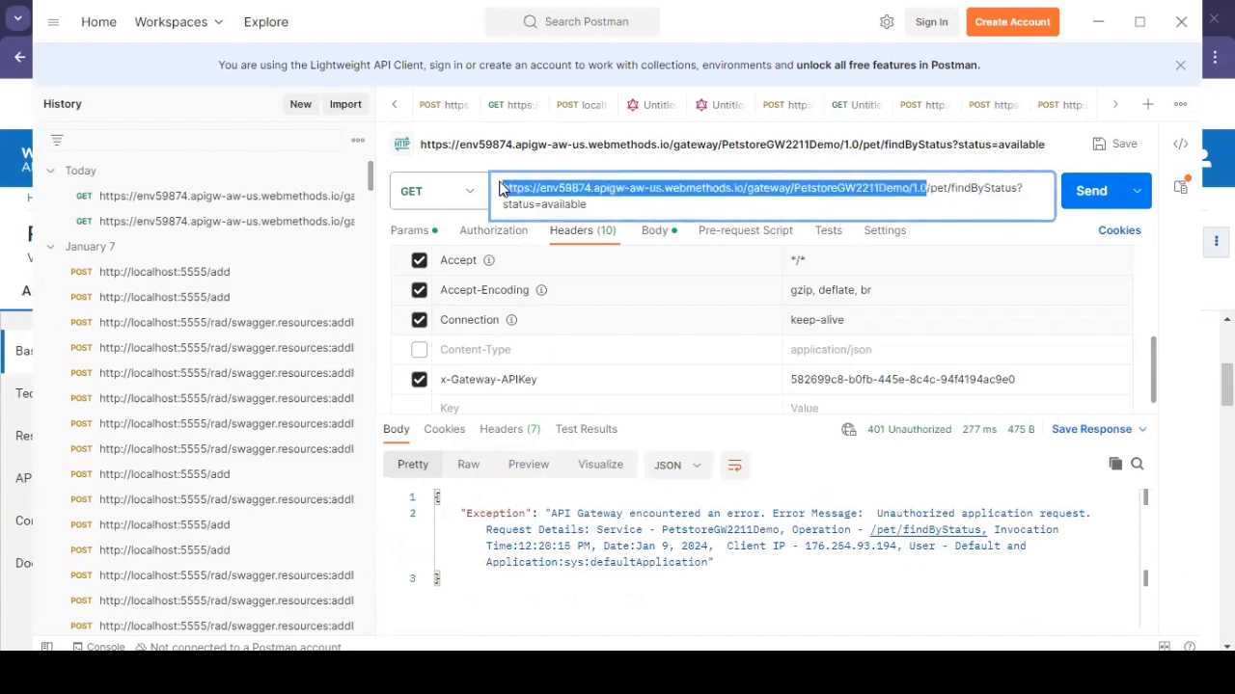
pyautogui.hotkey('ctrl', 'v')
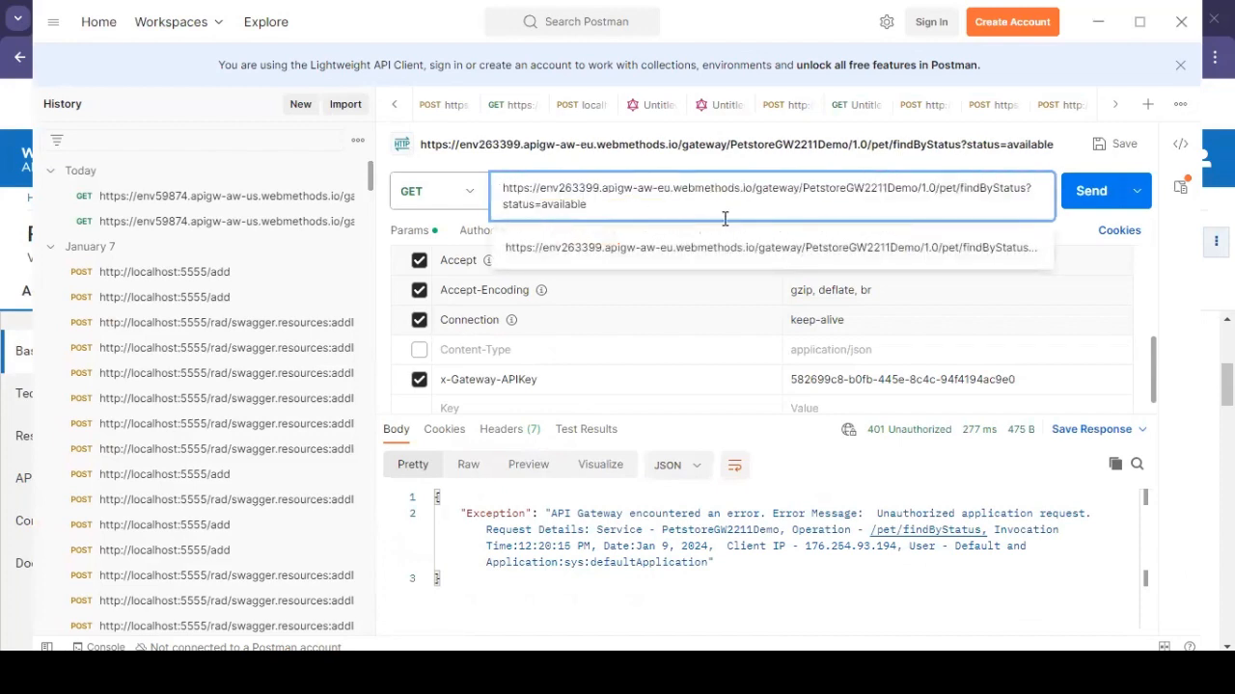
pyautogui.click(1088, 190)
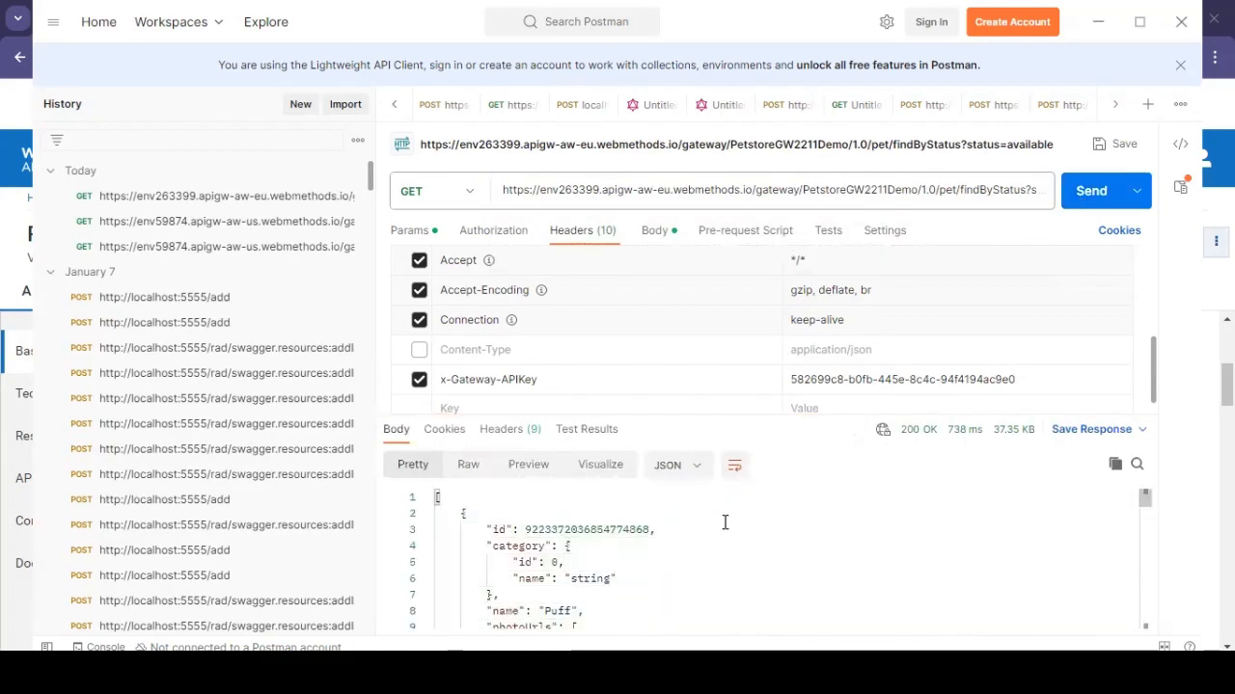
# Return to the source API Gateway and examine the API access key of DemoApp, opened from the API's applications.
pyautogui.hotkey('alt', 'Tab')
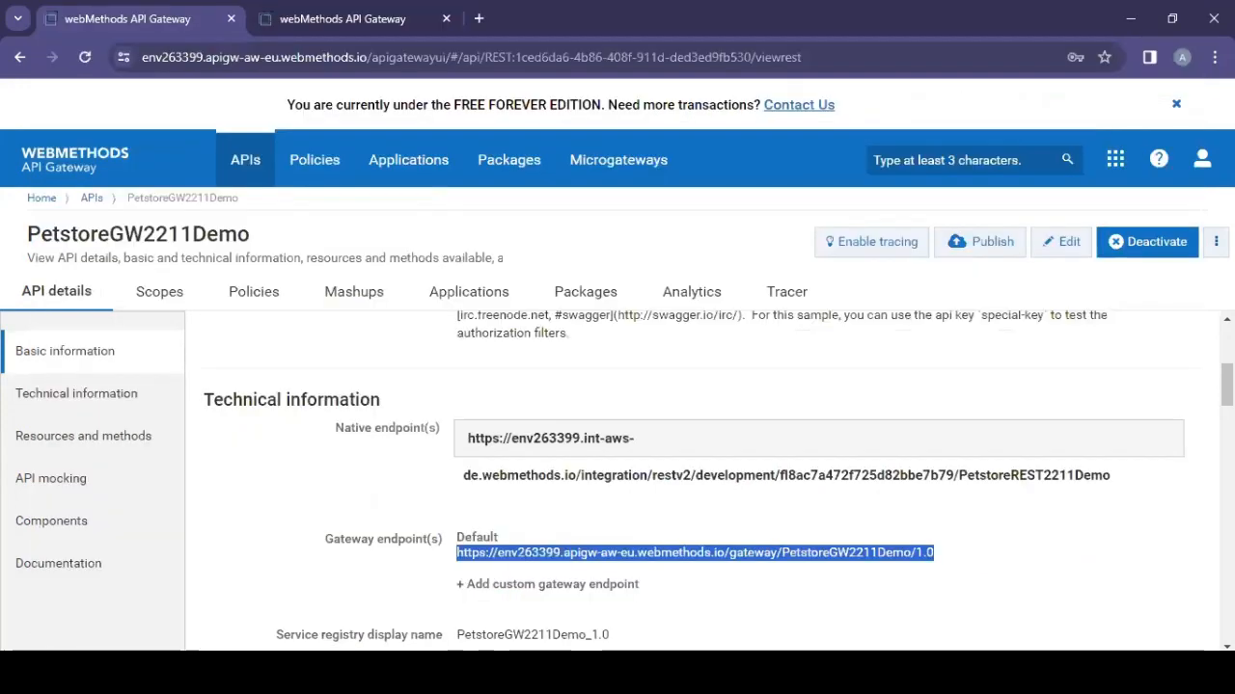
pyautogui.click(399, 518)
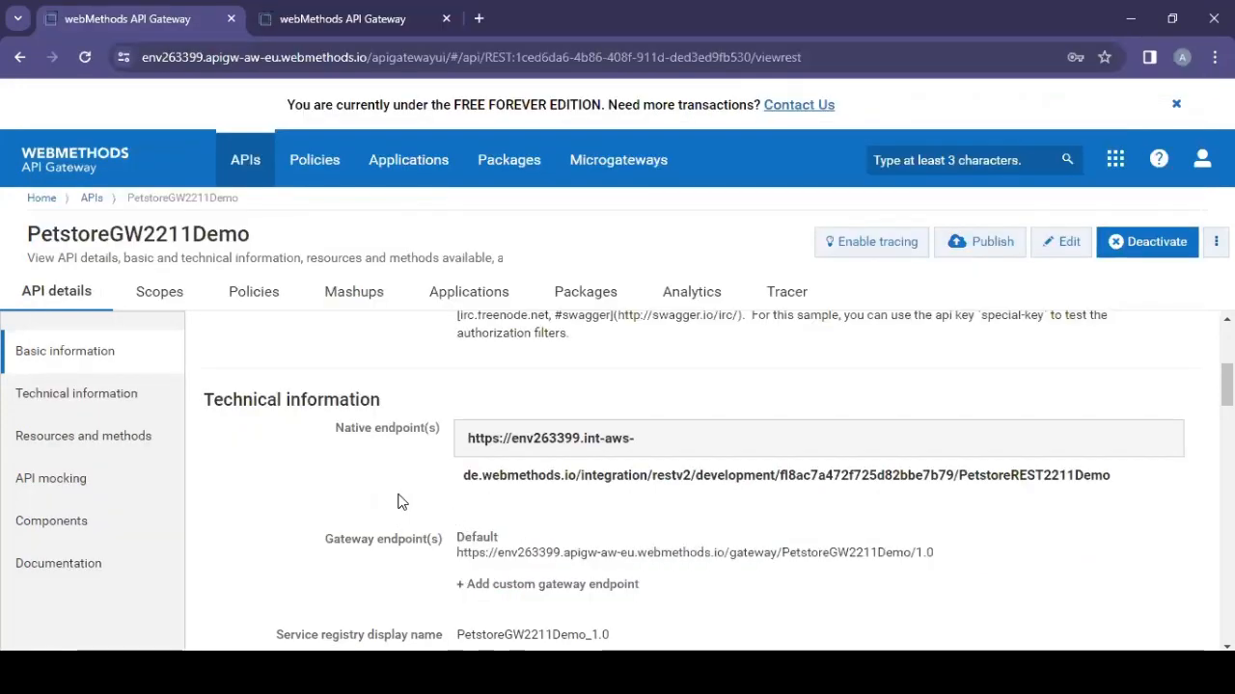
pyautogui.click(486, 302)
pyautogui.click(56, 417)
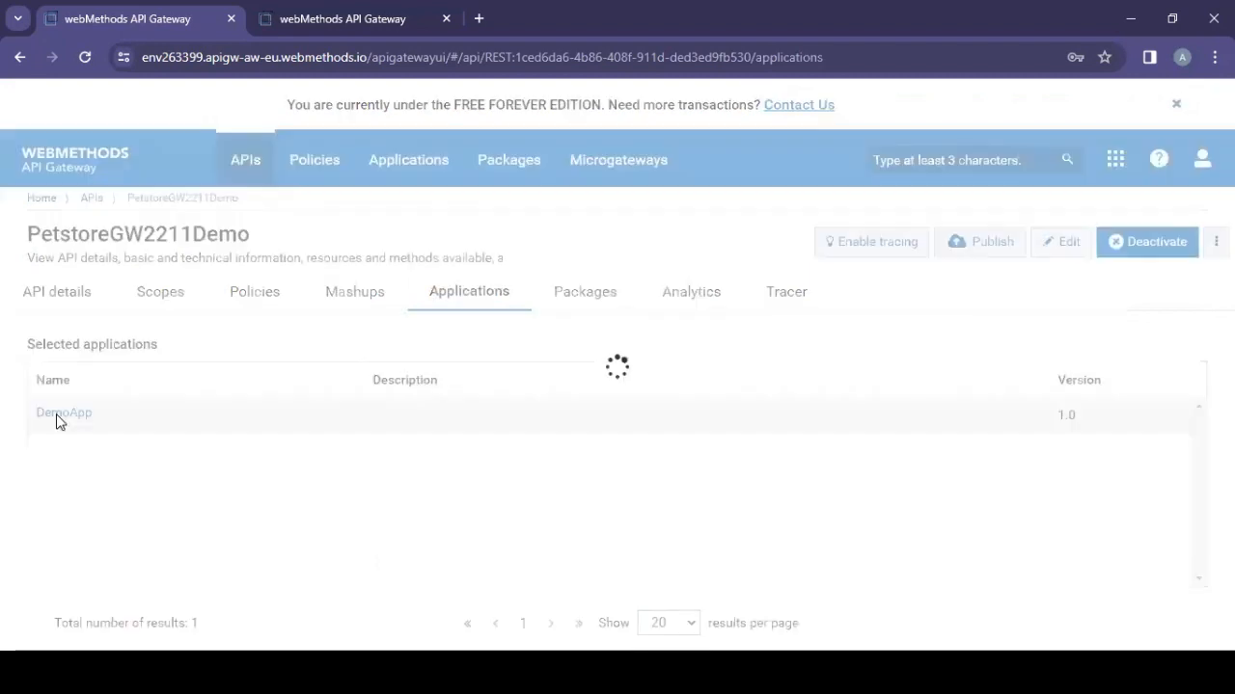
pyautogui.scroll(-1, 401, 476)
pyautogui.scroll(-2, 400, 477)
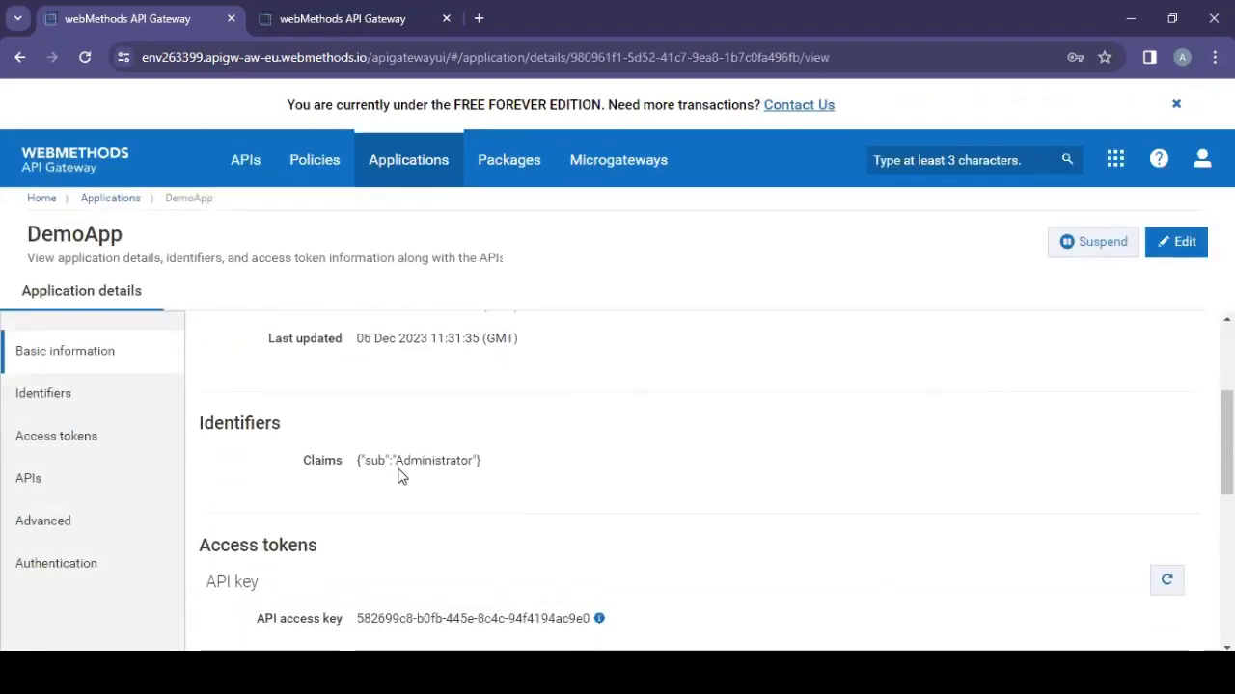
pyautogui.scroll(-1, 433, 514)
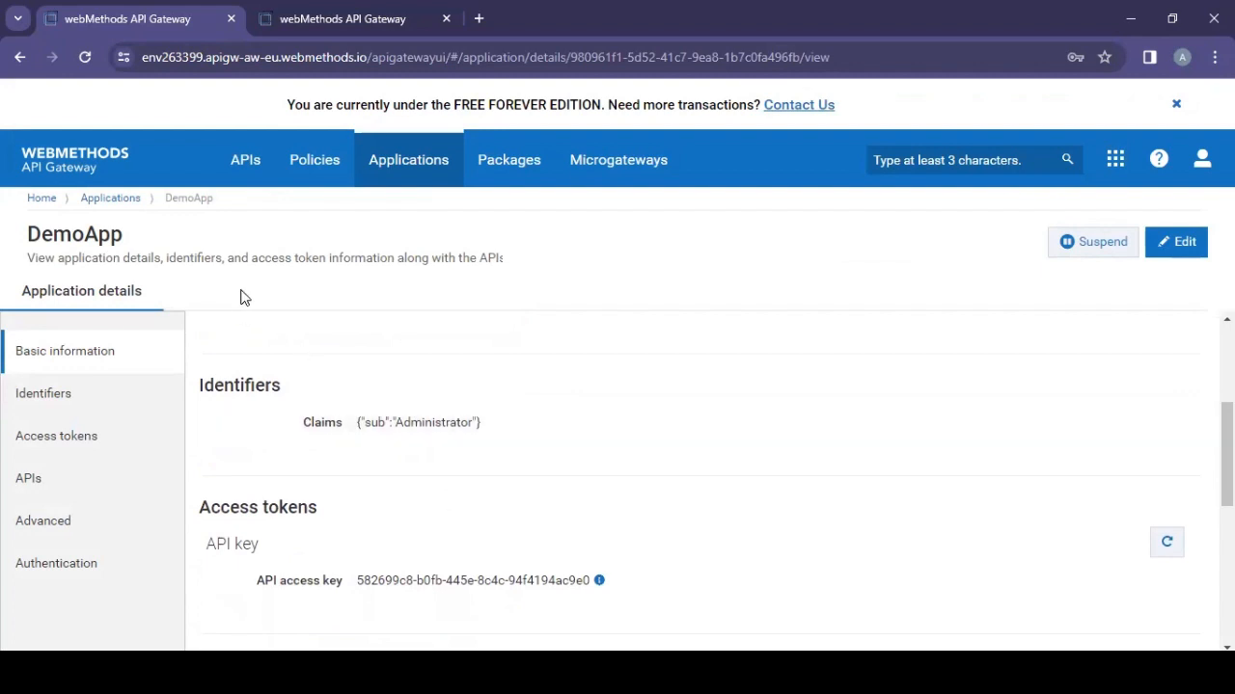
# Regenerate DemoApp's API access key in the target API Gateway and copy the new key.
pyautogui.hotkey('ctrl', 'Tab')
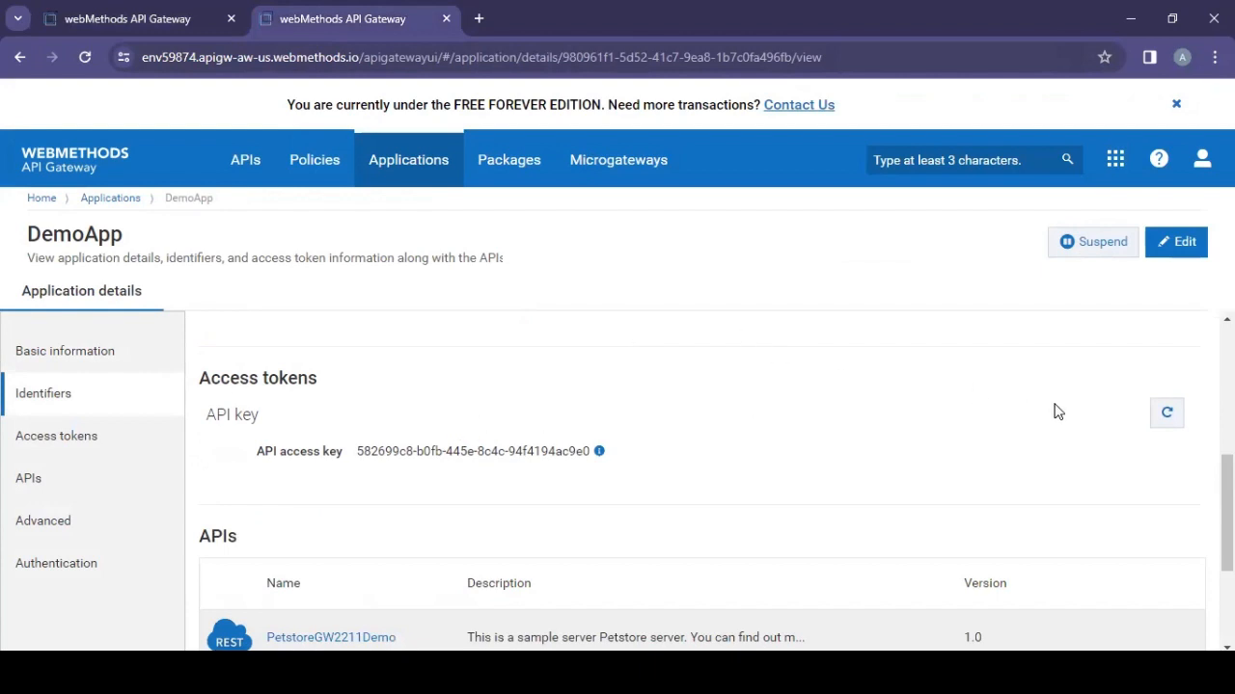
pyautogui.click(1167, 415)
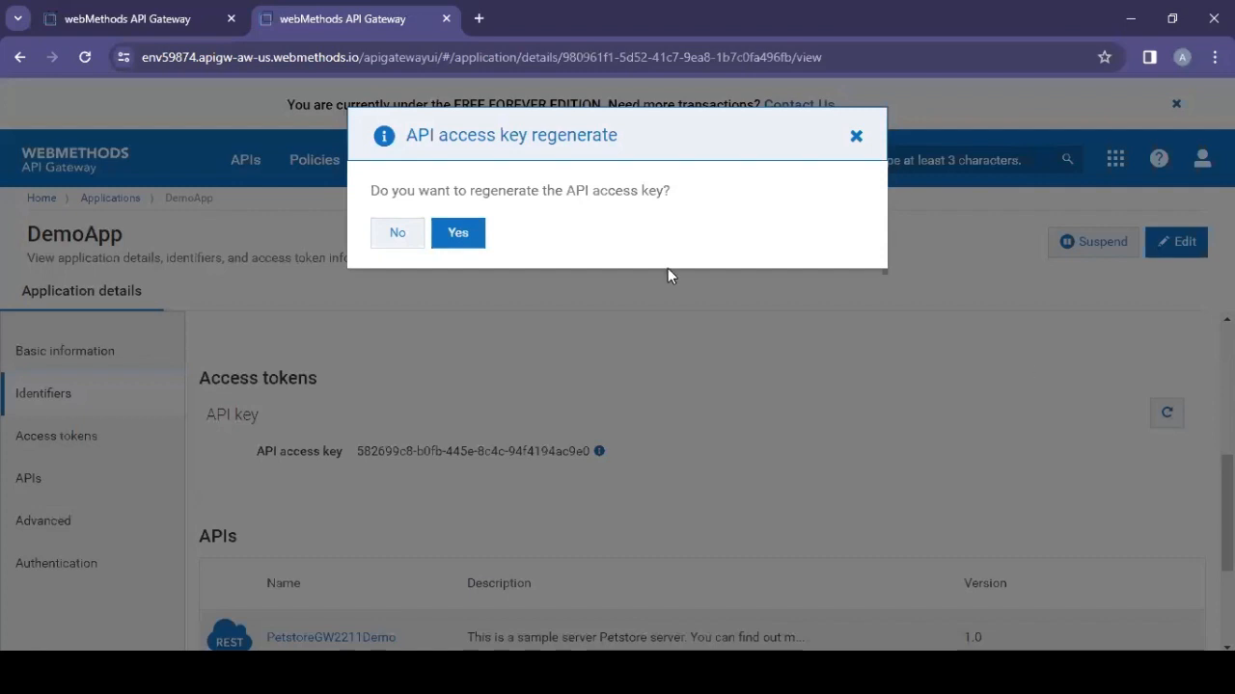
pyautogui.click(458, 233)
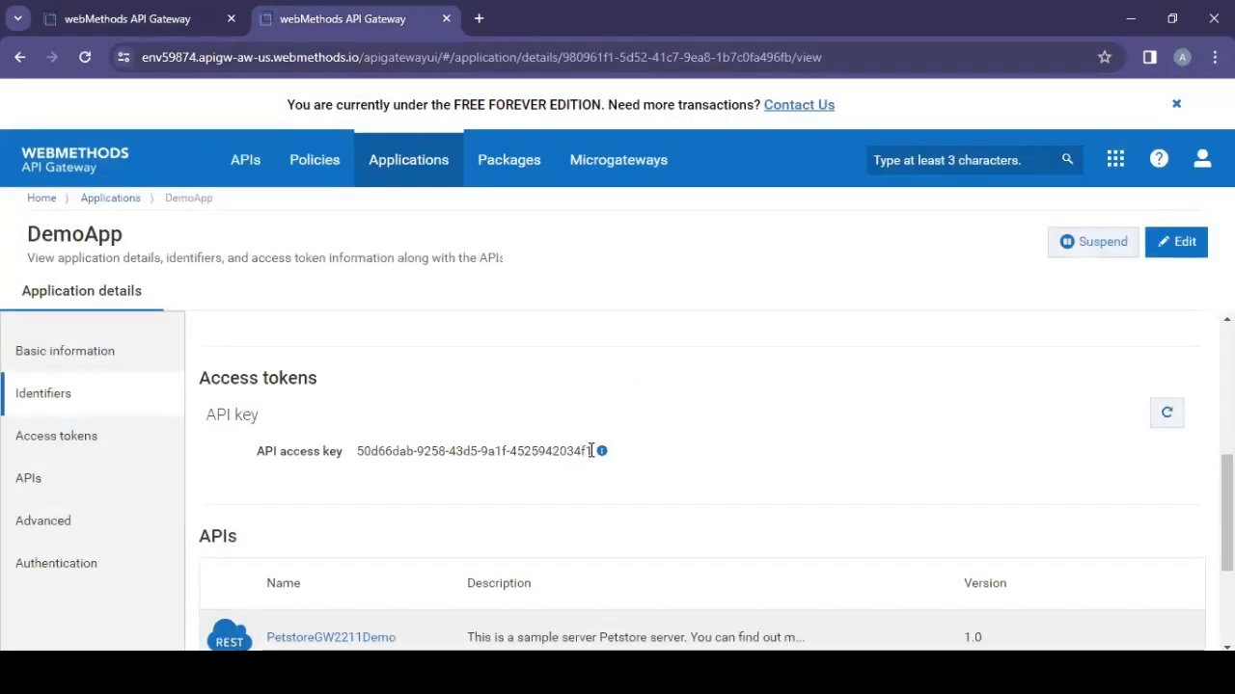
pyautogui.moveTo(592, 451); pyautogui.dragTo(355, 455)
pyautogui.hotkey('ctrl', 'c')
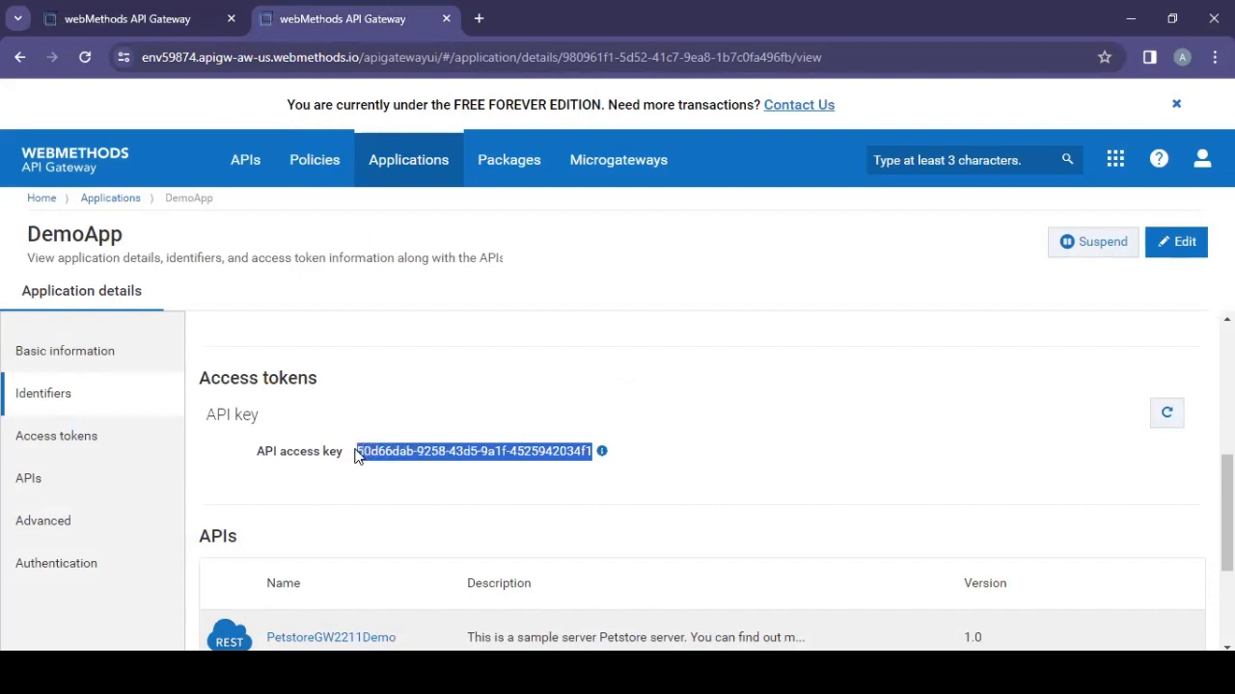
# Switch to Postman, undo the request's base URL change and send the request to the target gateway with the old API key.
pyautogui.hotkey('alt', 'Tab')
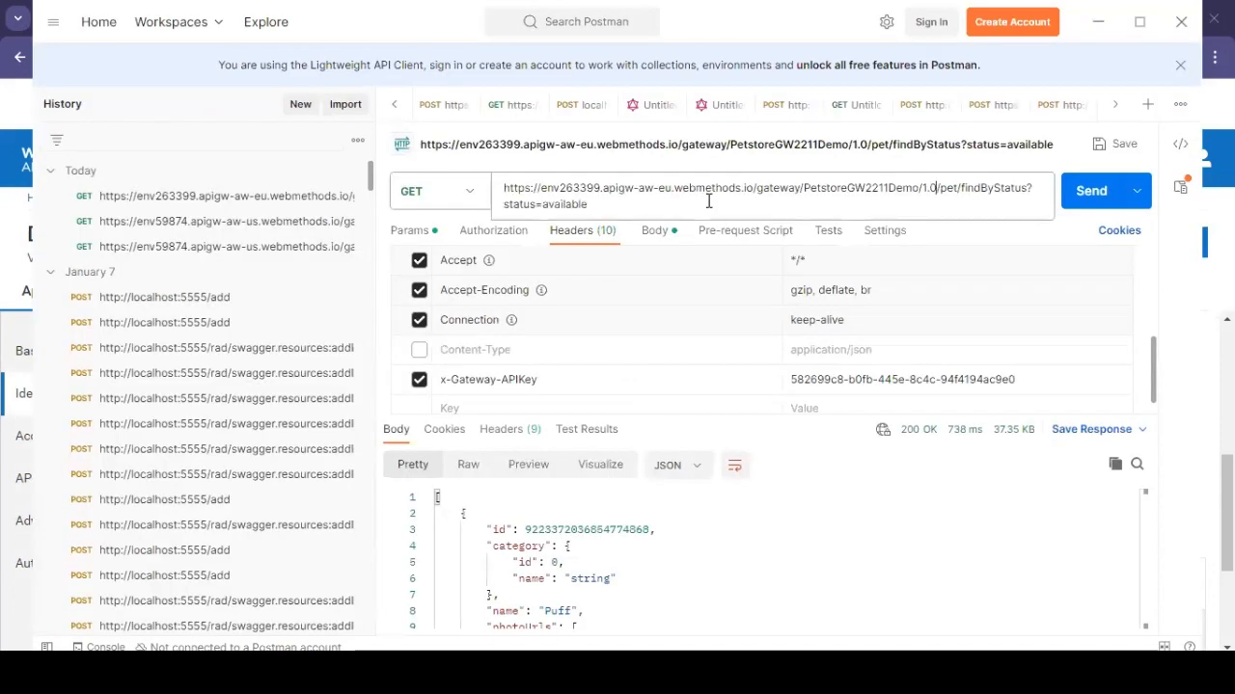
pyautogui.hotkey('ctrl', 'z')
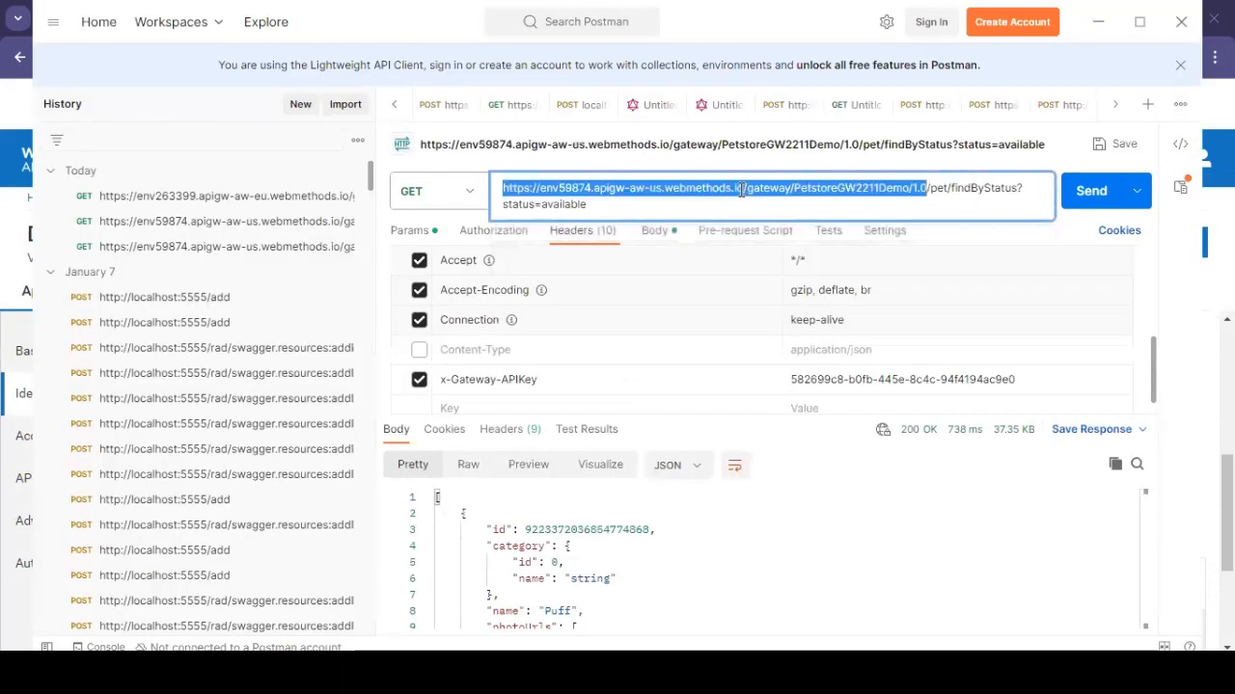
pyautogui.click(1085, 198)
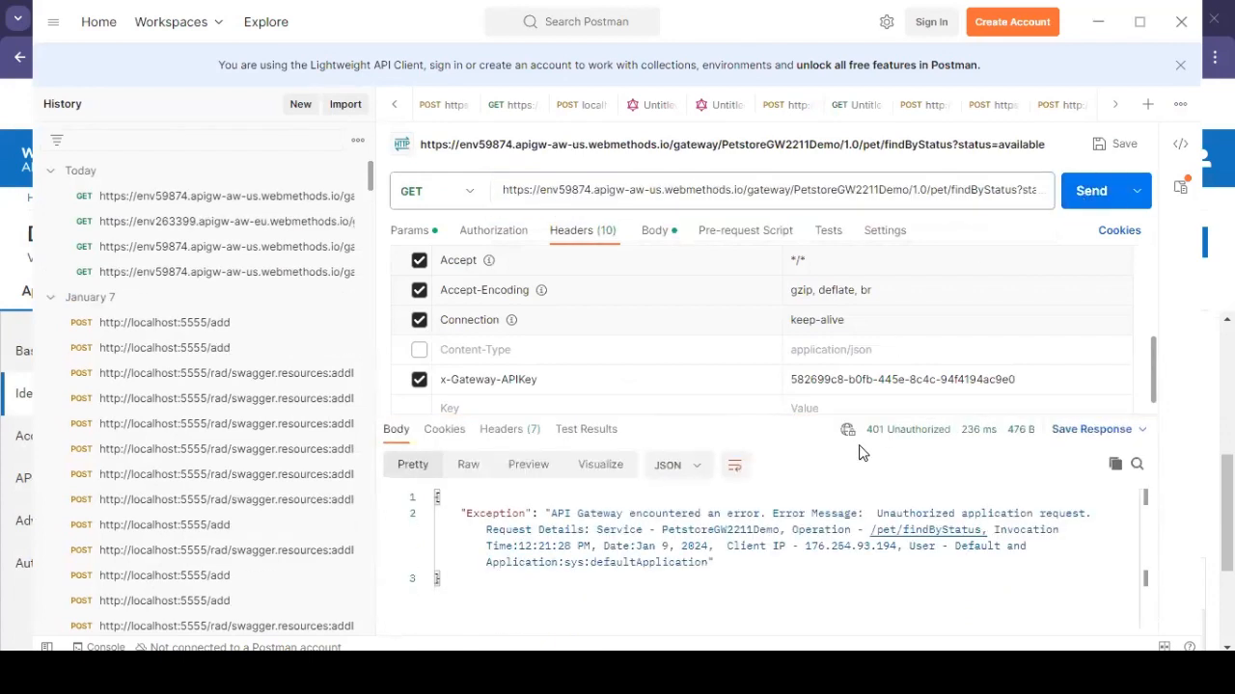
# Replace the x-Gateway-APIKey header's value with the regenerated API access key and send the request.
pyautogui.hotkey('alt', 'Tab')
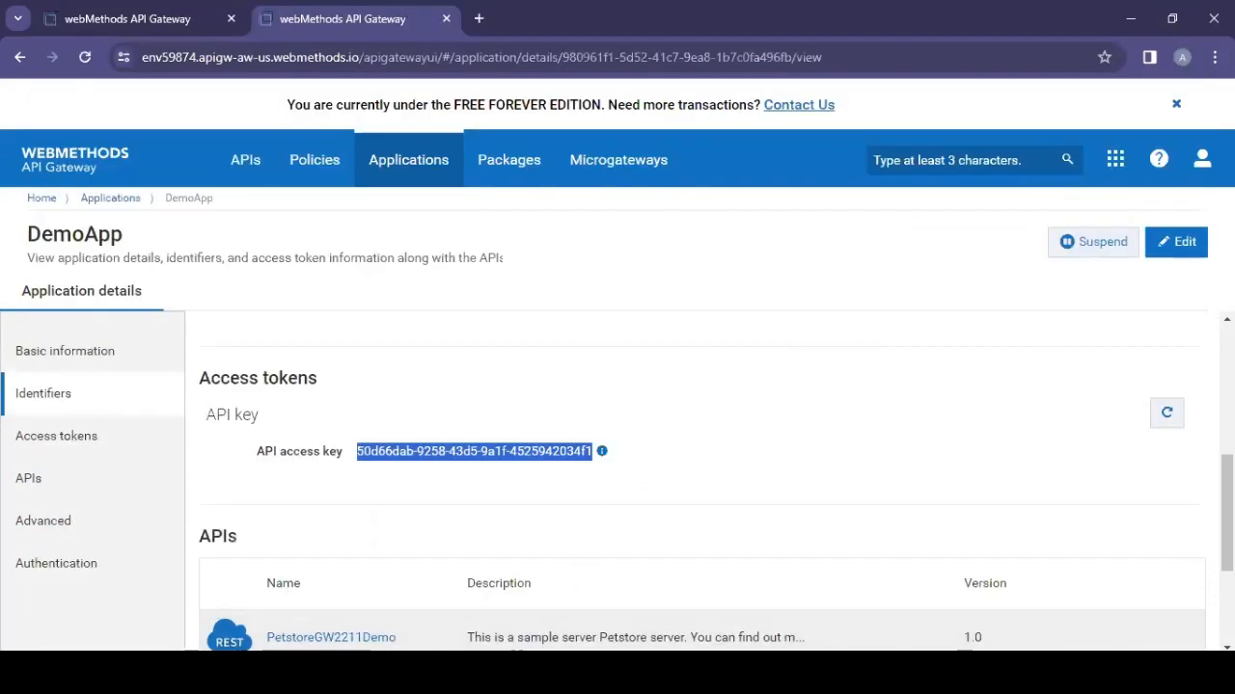
pyautogui.hotkey('alt', 'Tab')
pyautogui.click(835, 389)
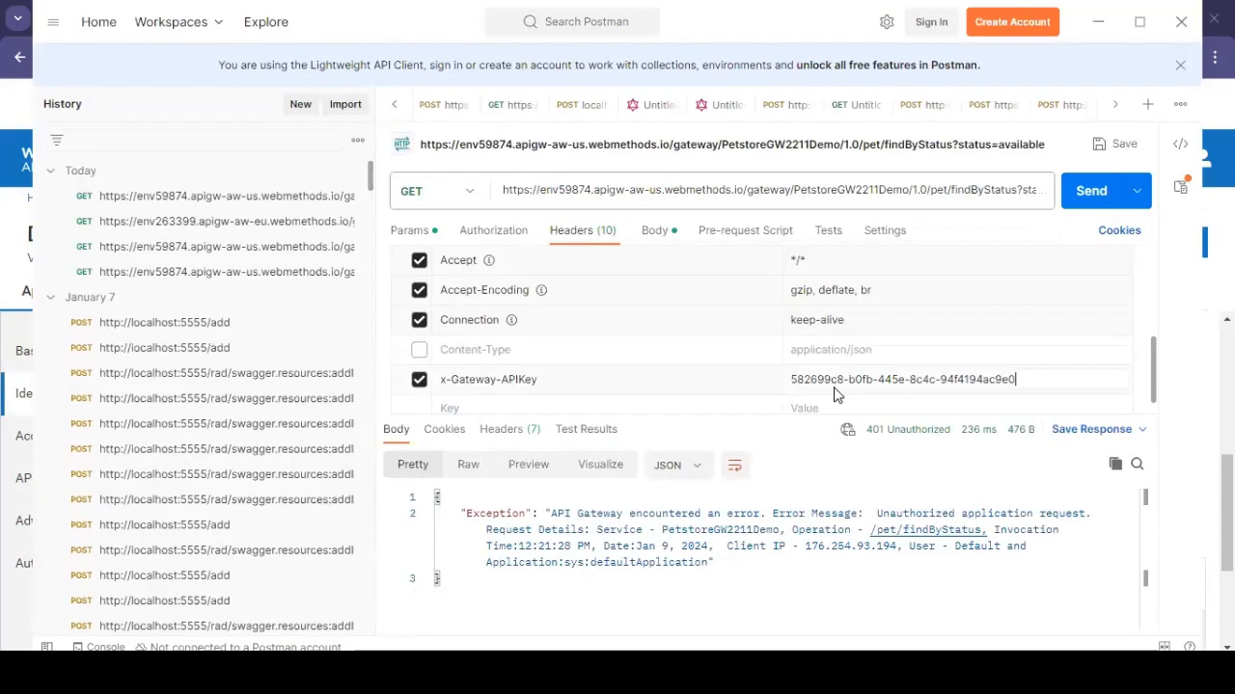
pyautogui.hotkey('ctrl', 'a')
pyautogui.hotkey('ctrl', 'v')
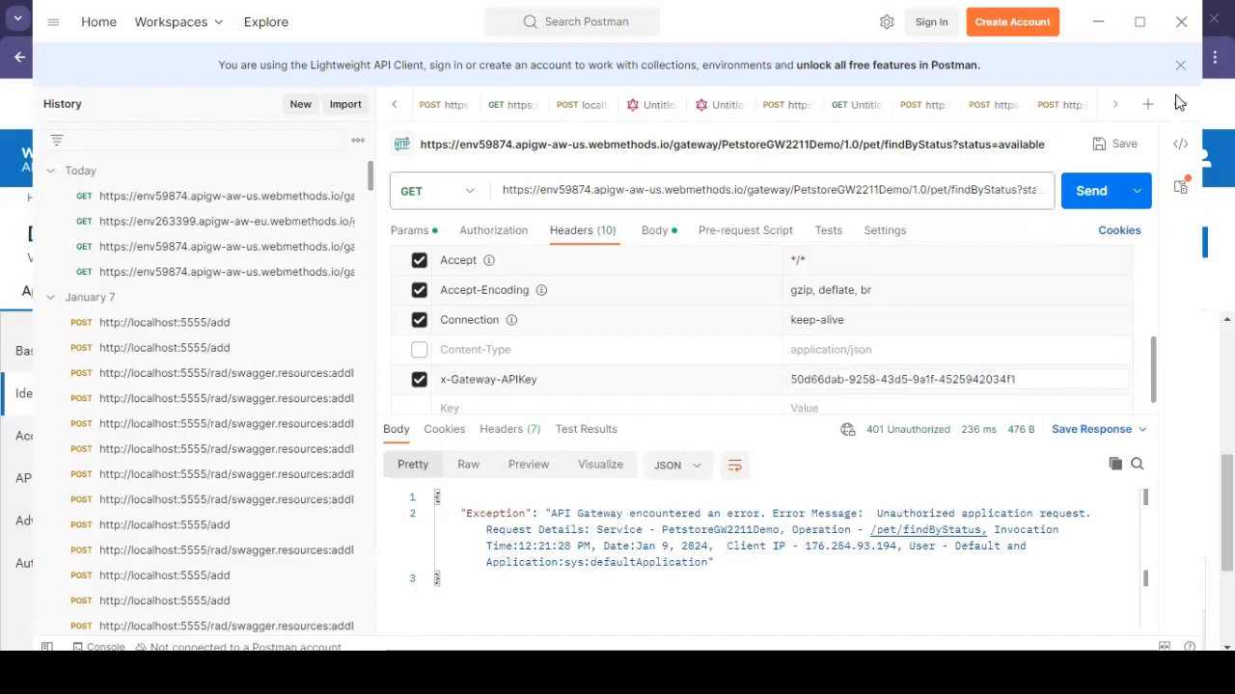
pyautogui.click(1093, 196)
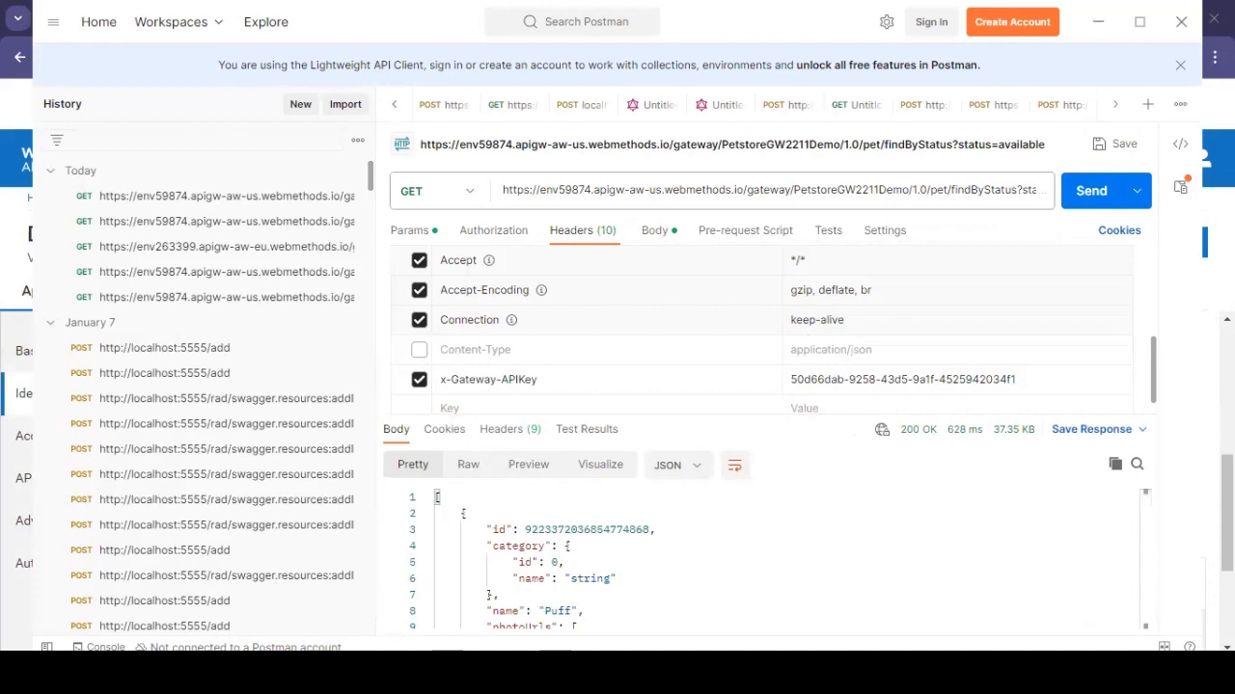
# Return to the target API Gateway, open Promotion management and examine its rollback and promotions lists.
pyautogui.hotkey('alt', 'Tab')
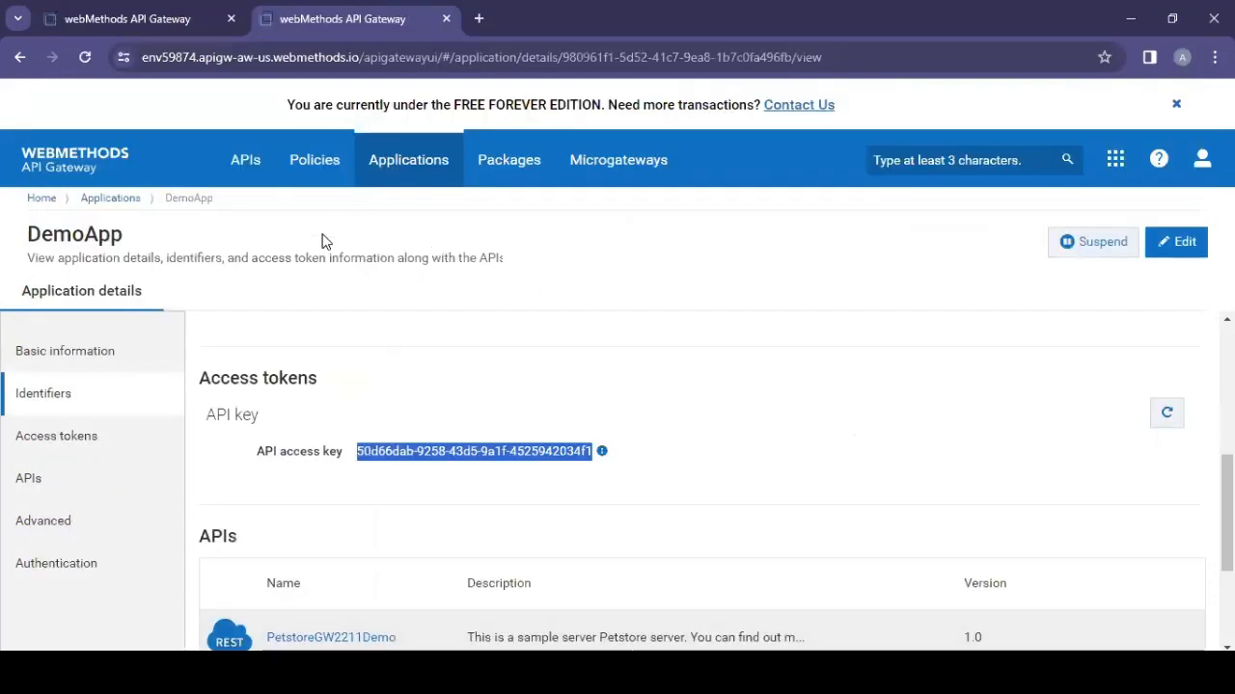
pyautogui.click(247, 164)
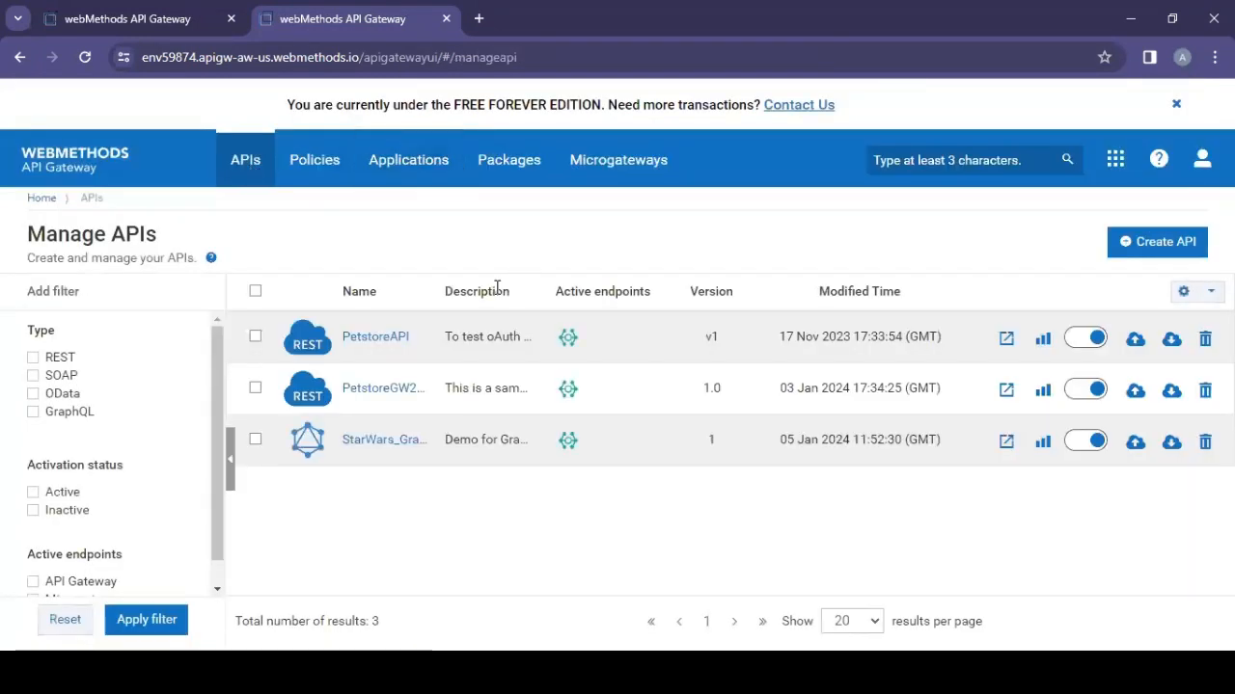
pyautogui.click(1201, 164)
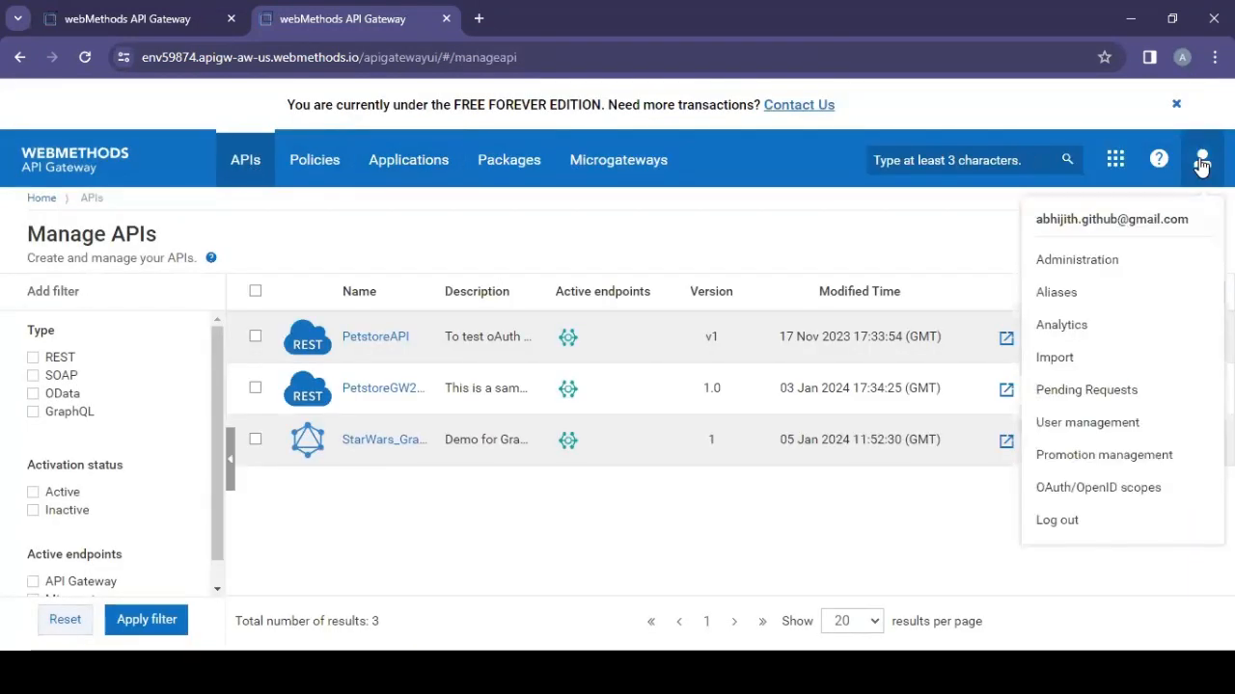
pyautogui.click(1066, 467)
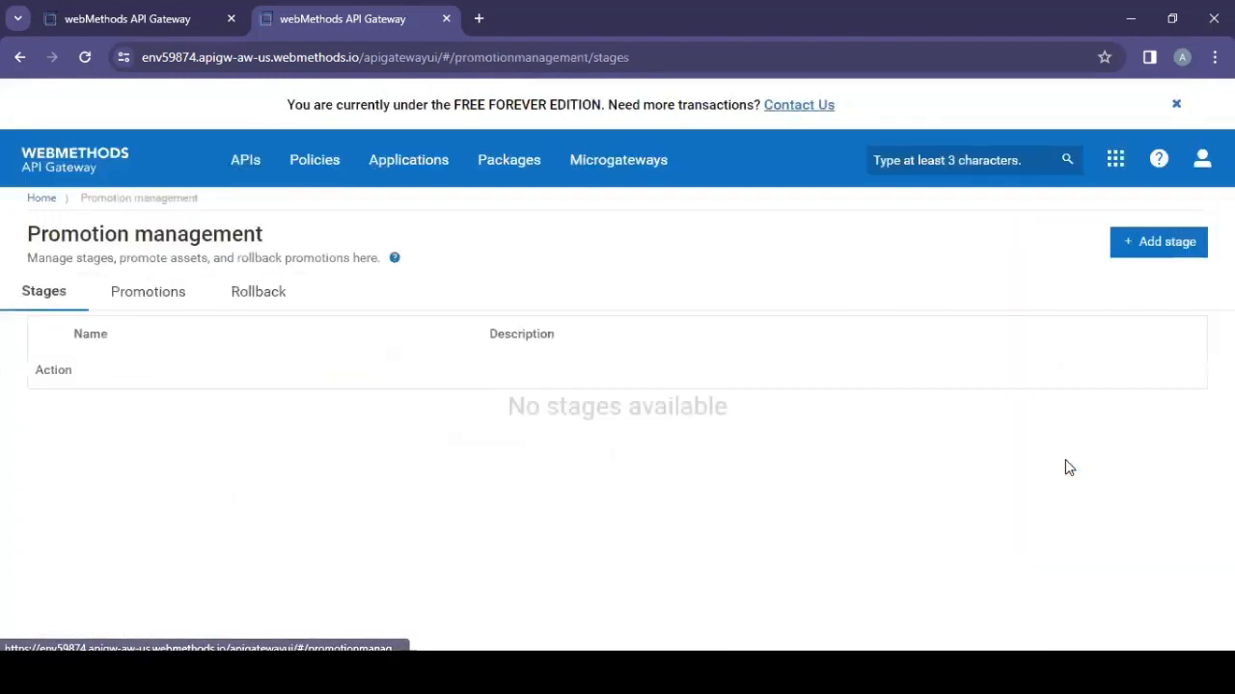
pyautogui.click(240, 288)
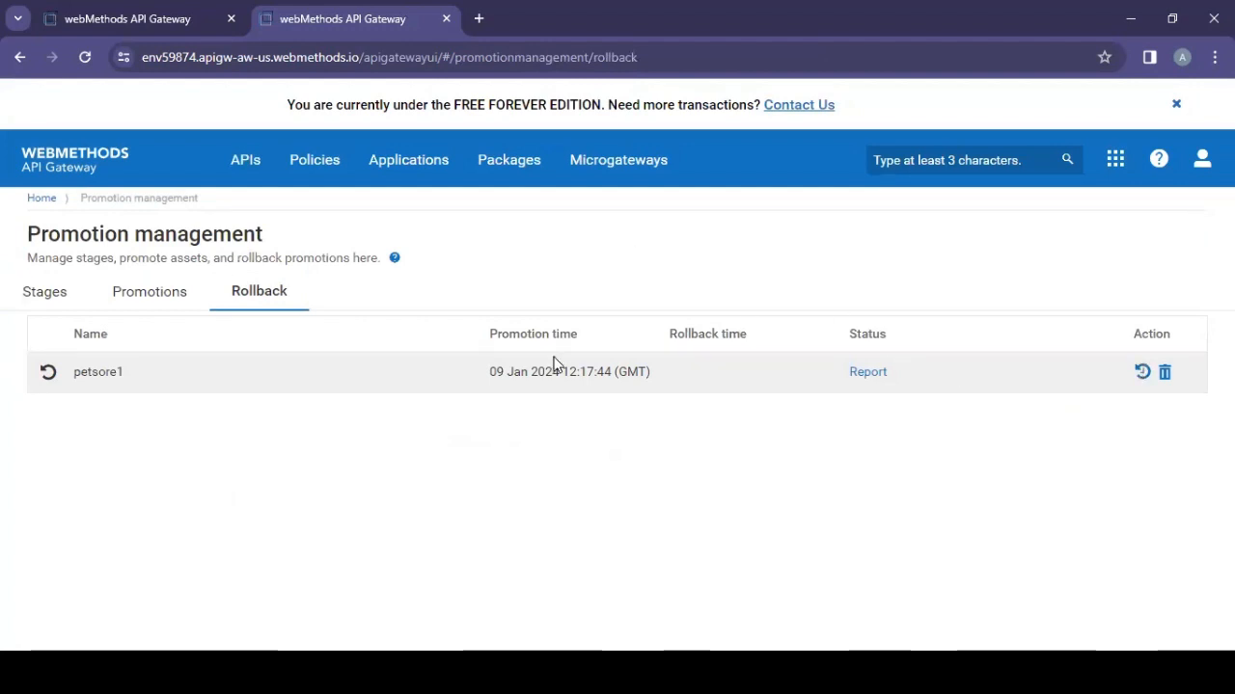
pyautogui.click(151, 291)
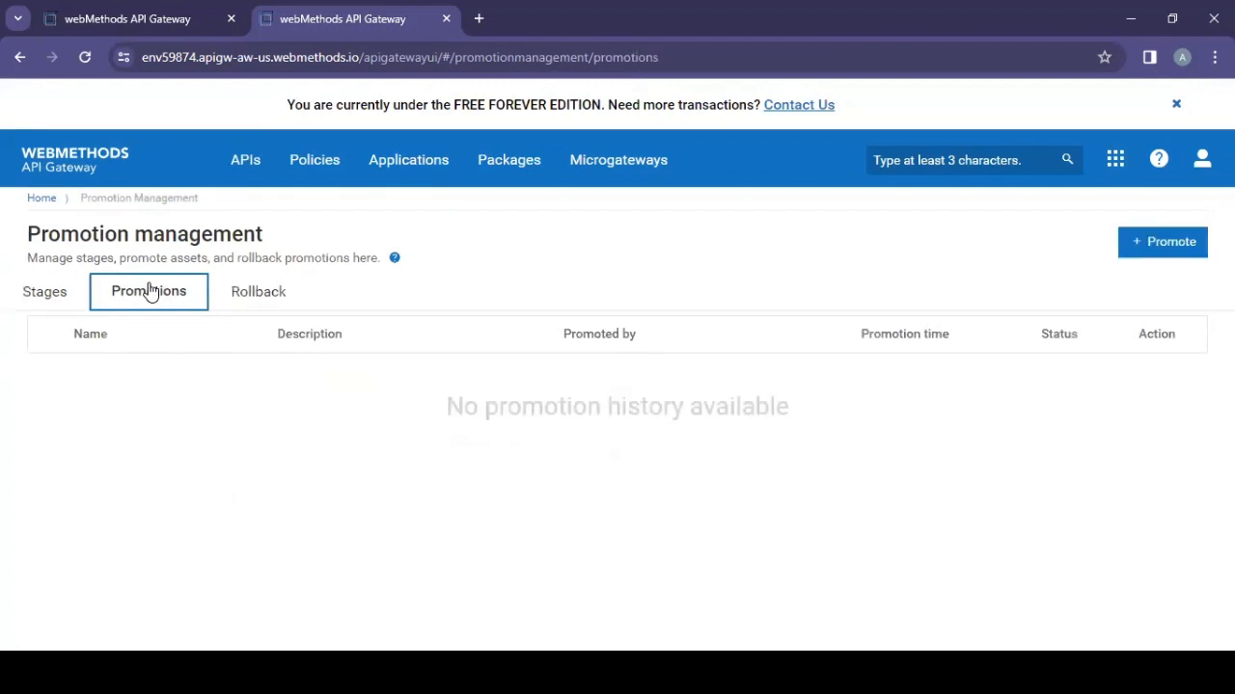
# Examine the stages list and the petsore1 rollback entry in Promotion management, and view the gateway's applications list.
pyautogui.click(55, 300)
pyautogui.click(280, 311)
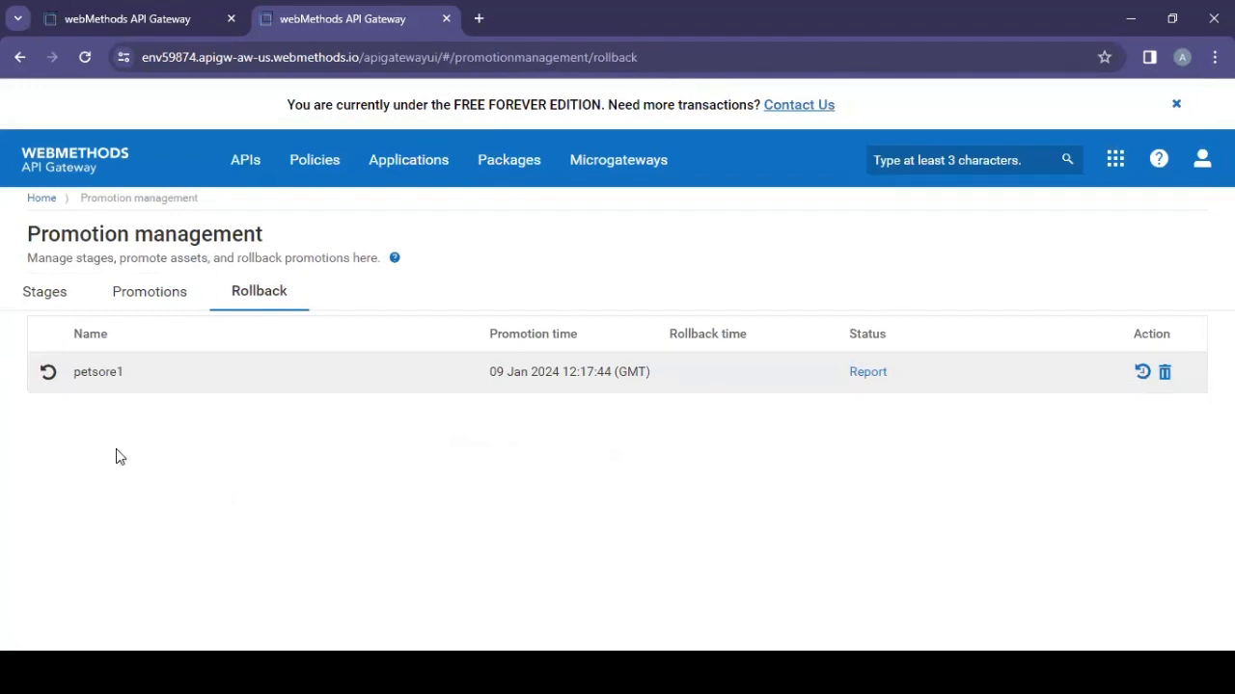
pyautogui.click(46, 375)
pyautogui.click(1143, 374)
pyautogui.click(385, 158)
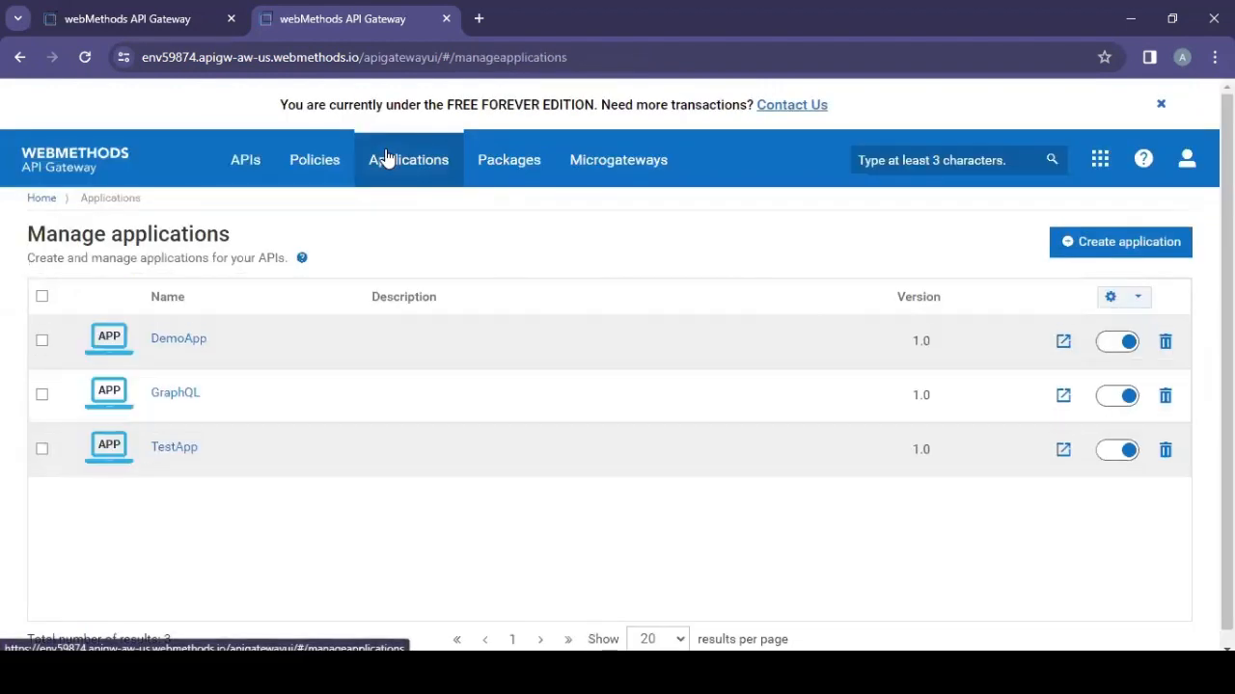
# Return to Promotion management's rollback list and roll back the petsore1 promotion, confirming the rollback.
pyautogui.click(1190, 164)
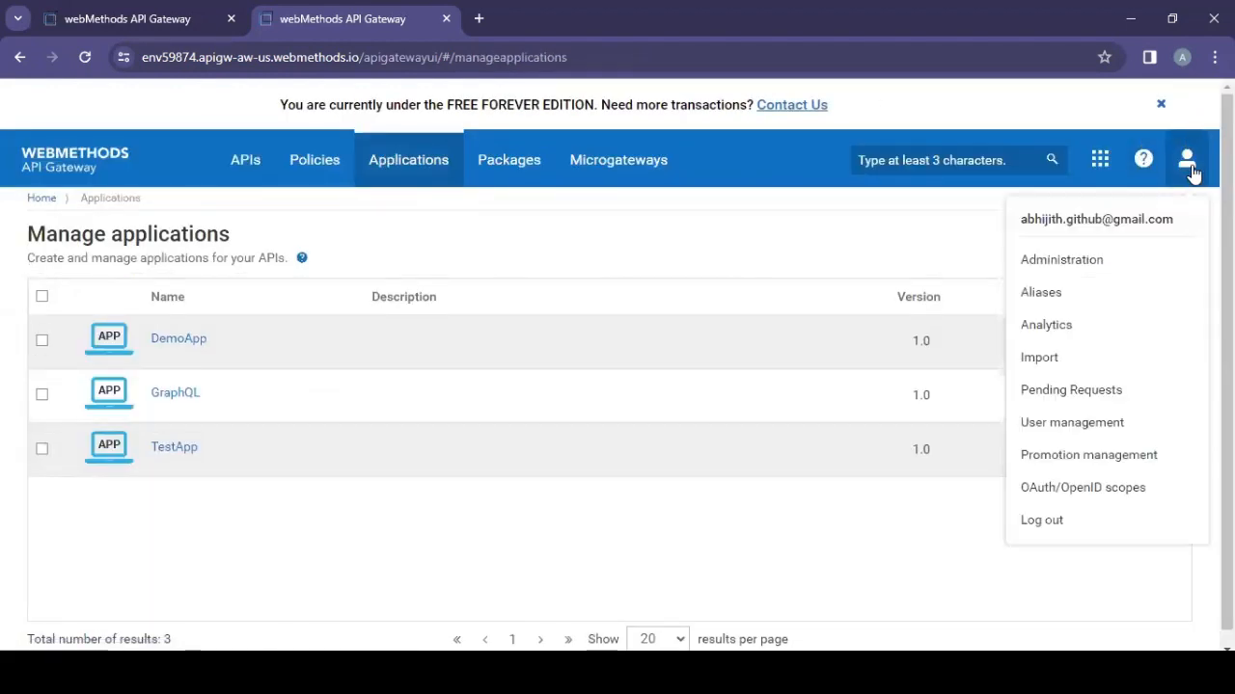
pyautogui.click(1091, 453)
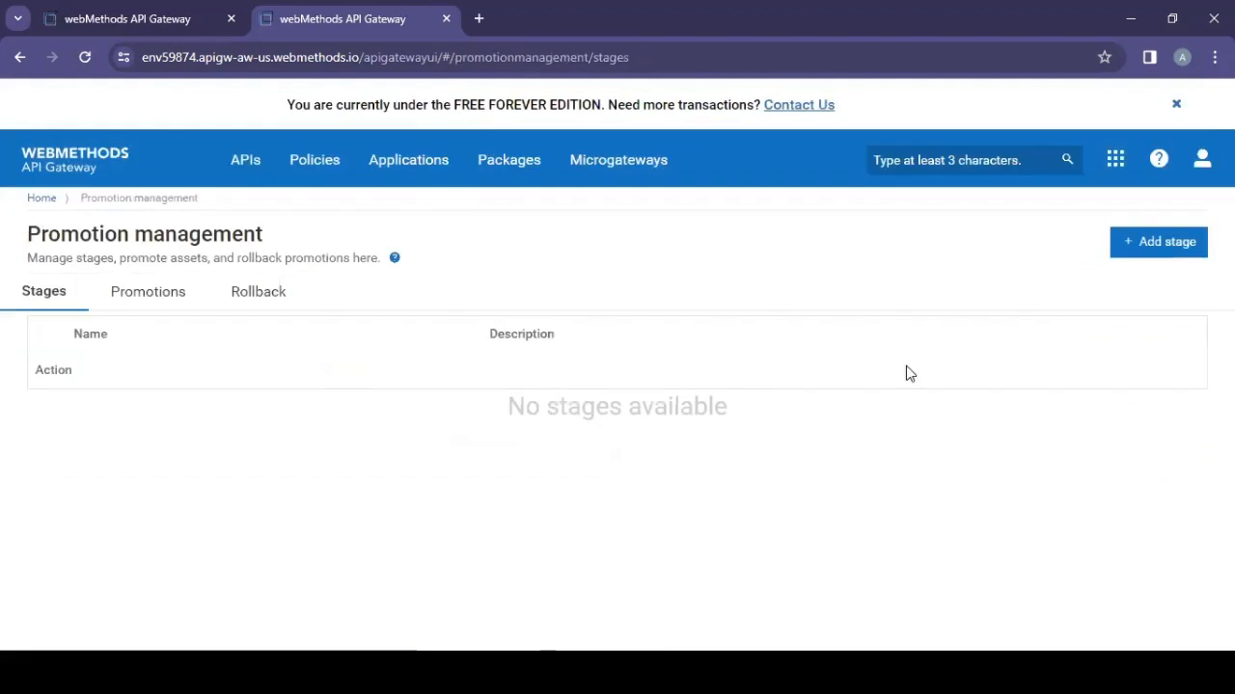
pyautogui.click(244, 287)
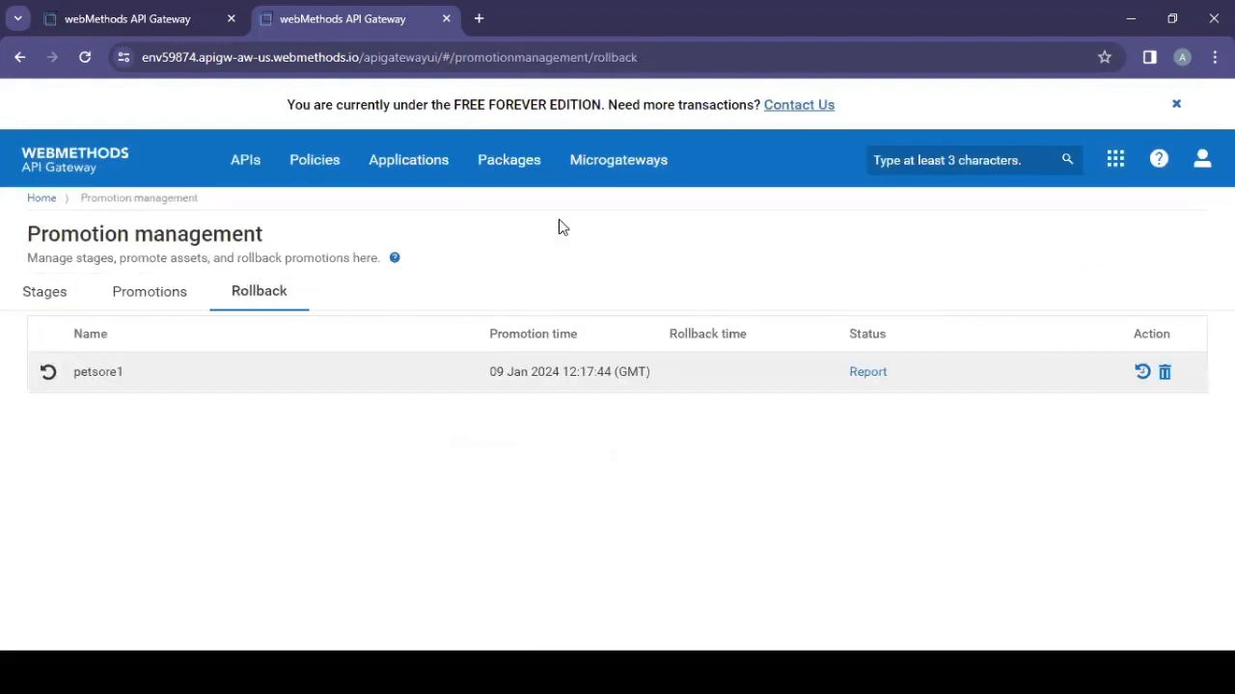
pyautogui.doubleClick(1145, 374)
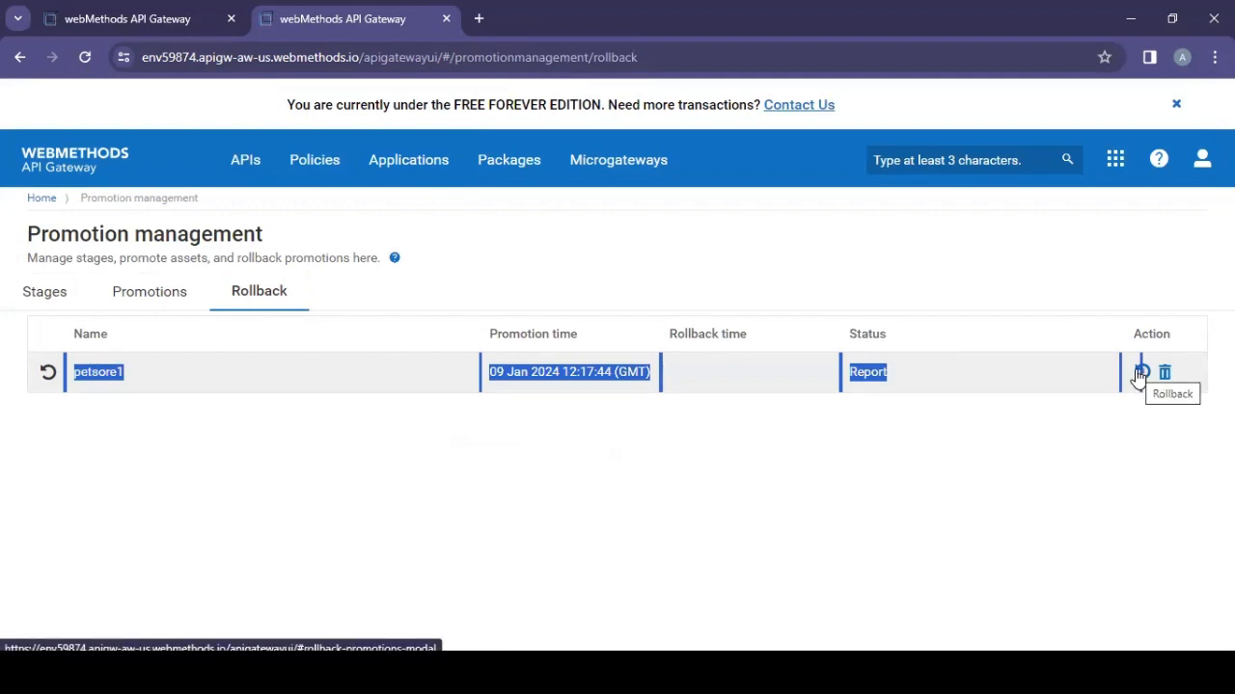
pyautogui.click(1138, 374)
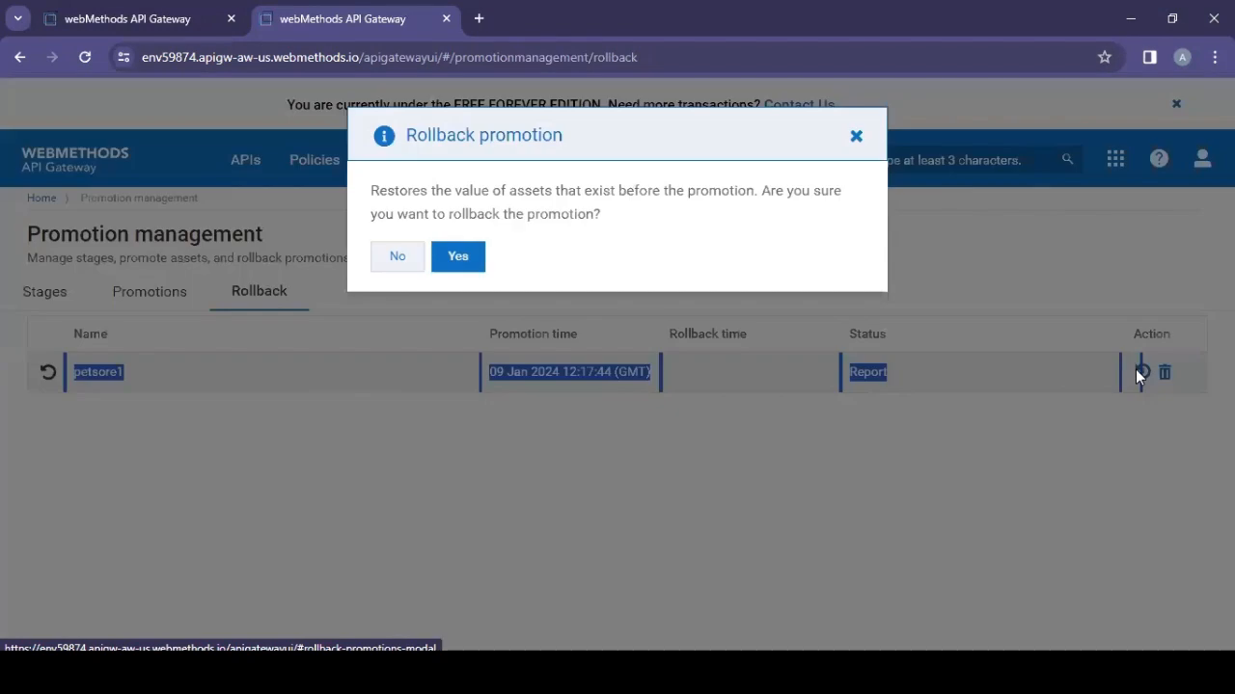
pyautogui.click(464, 255)
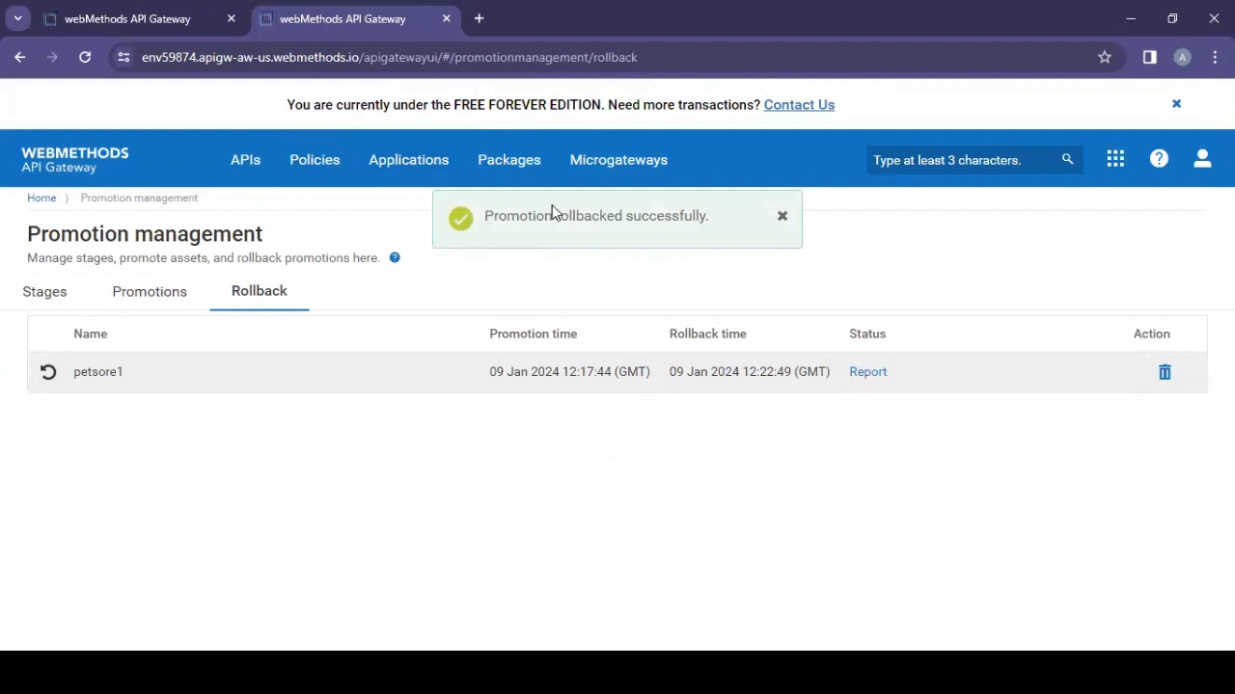
# Check the target gateway's API list, switch to Postman and resend the PetstoreGW2211Demo findByStatus request.
pyautogui.click(237, 178)
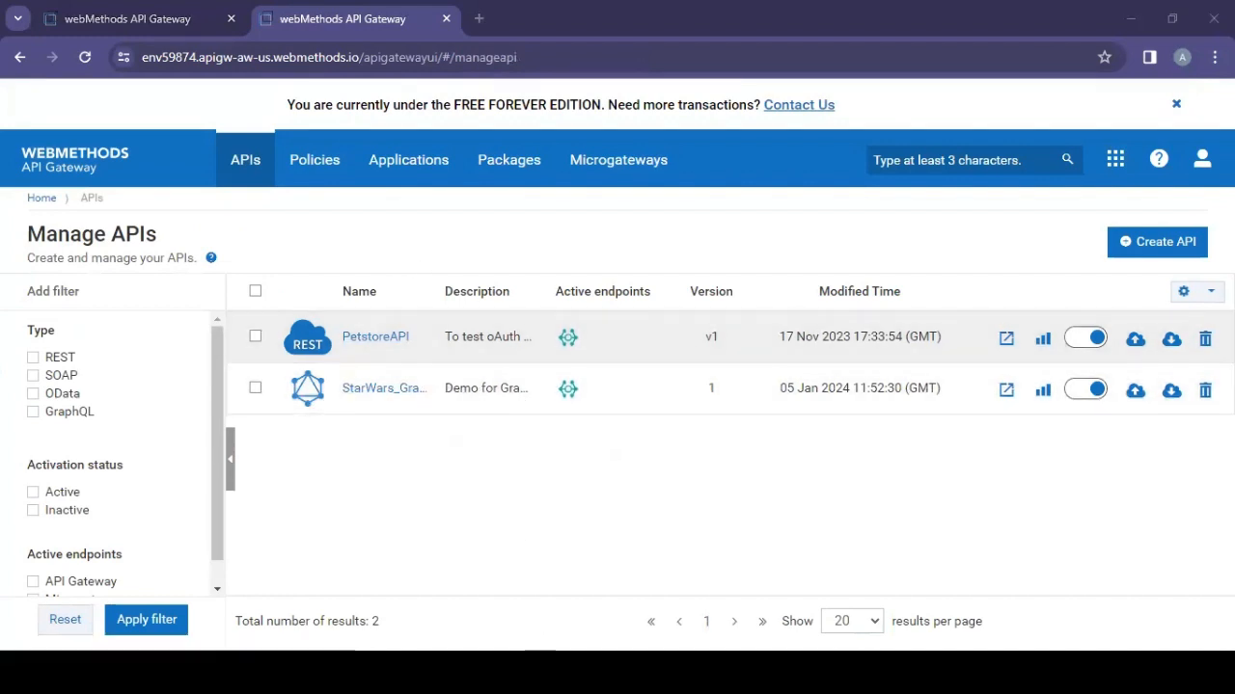
pyautogui.hotkey('alt', 'Tab')
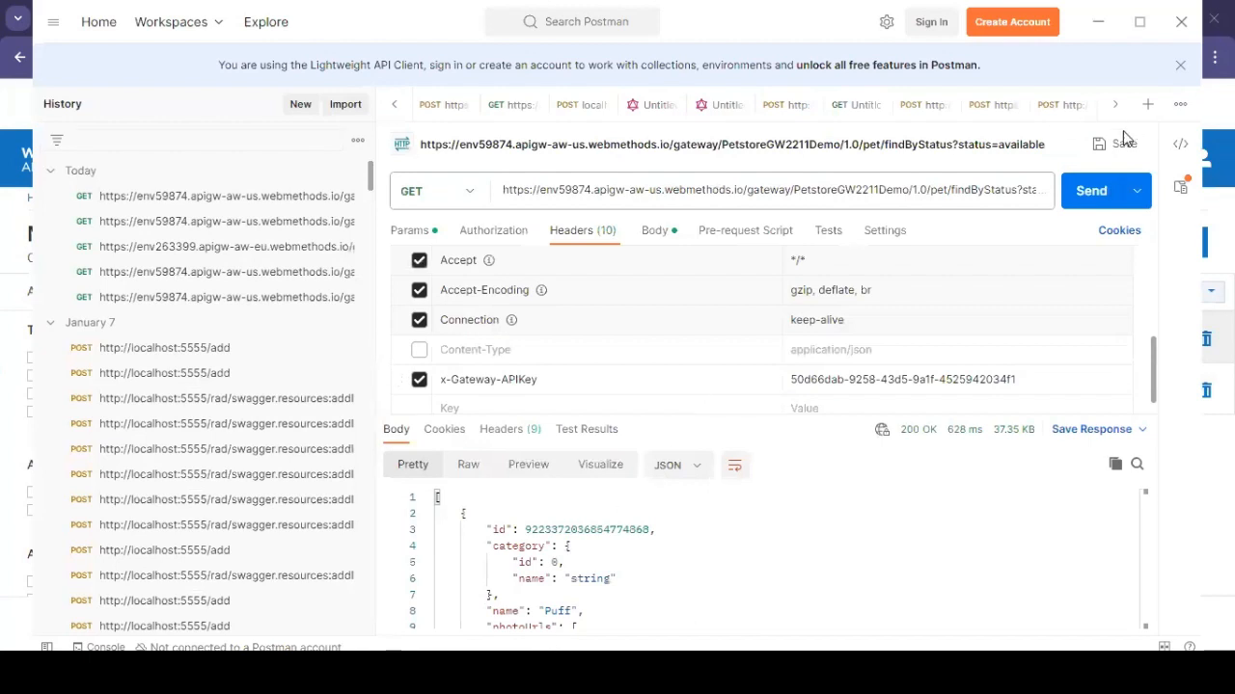
pyautogui.click(1096, 197)
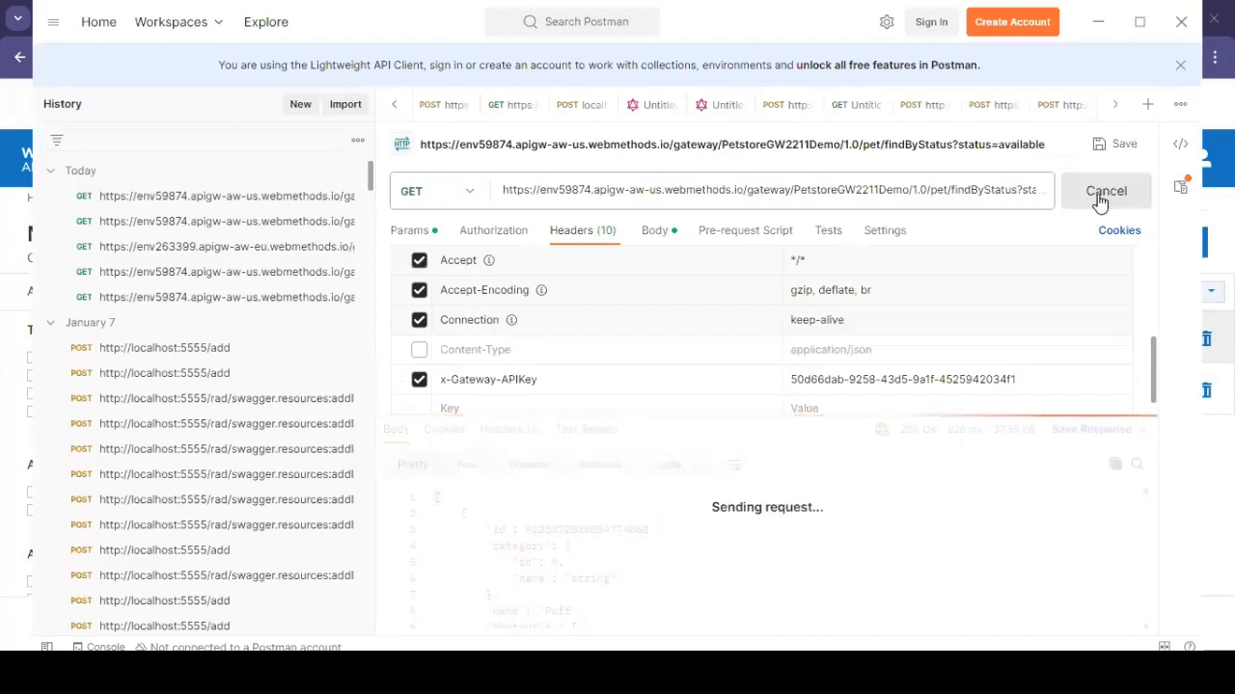